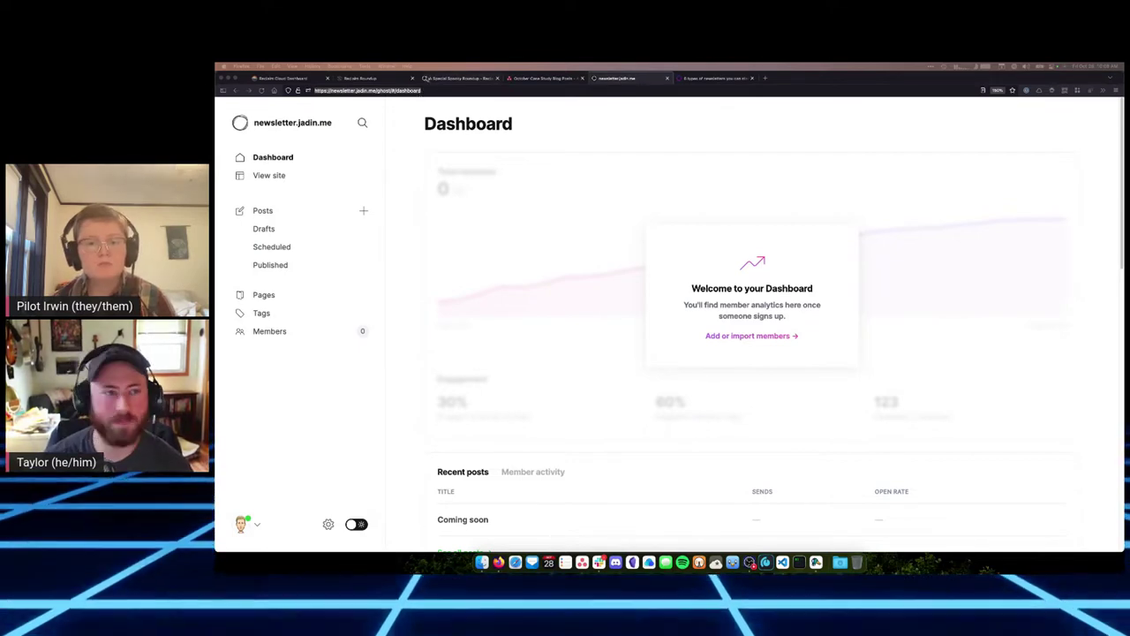
# Step: Load the site's Ghost admin at newsletter.jadin.me/ghost
pyautogui.click(415, 90)
pyautogui.write('newsletter.jad')
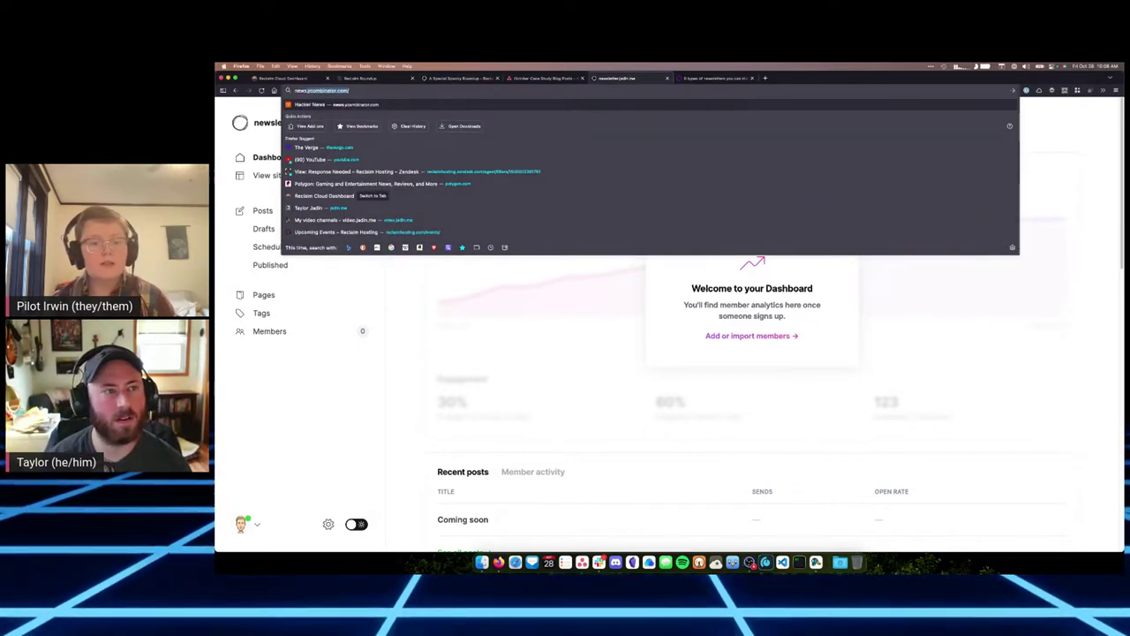
pyautogui.write('in.me/ghost/')
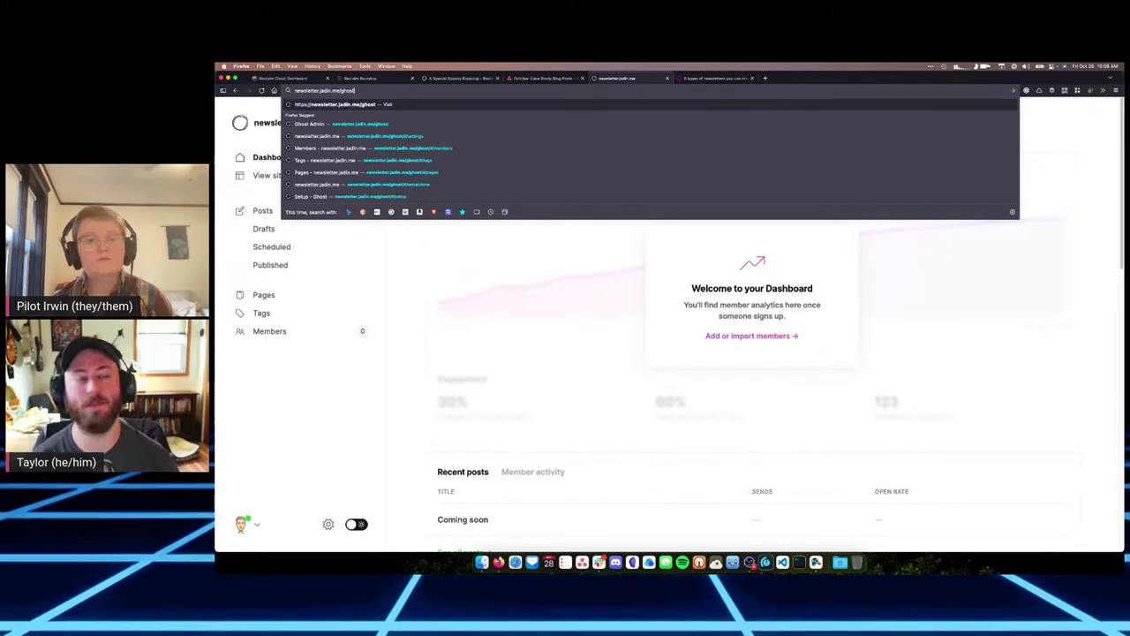
pyautogui.press('Return')
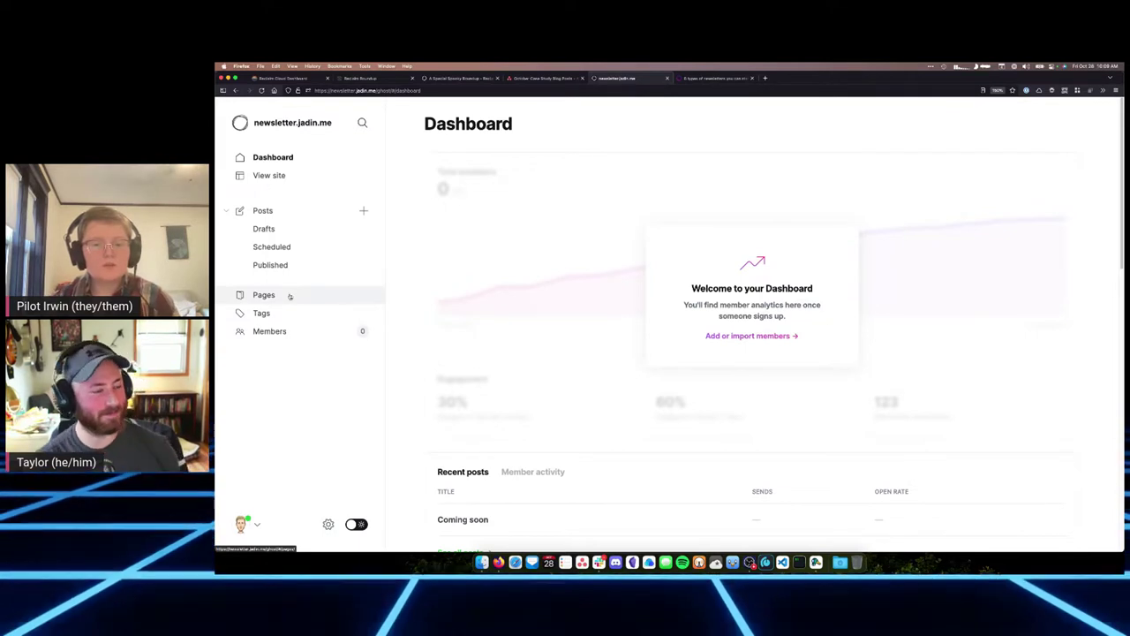
# Step: Open the theme gallery from the site's design settings and check which themes are installed
pyautogui.click(329, 524)
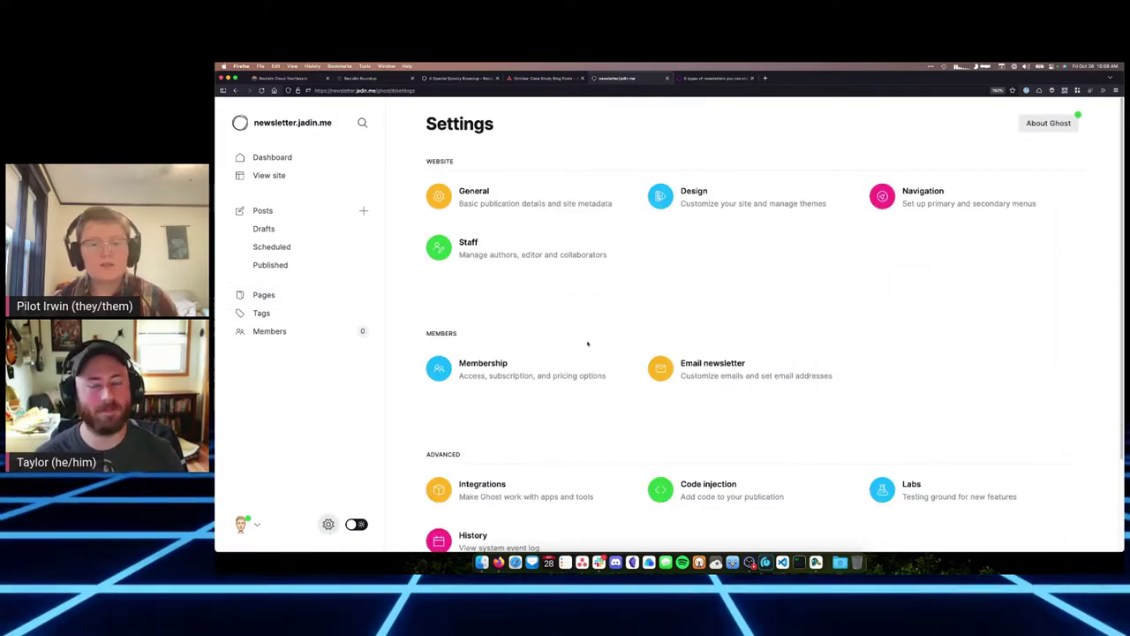
pyautogui.click(693, 192)
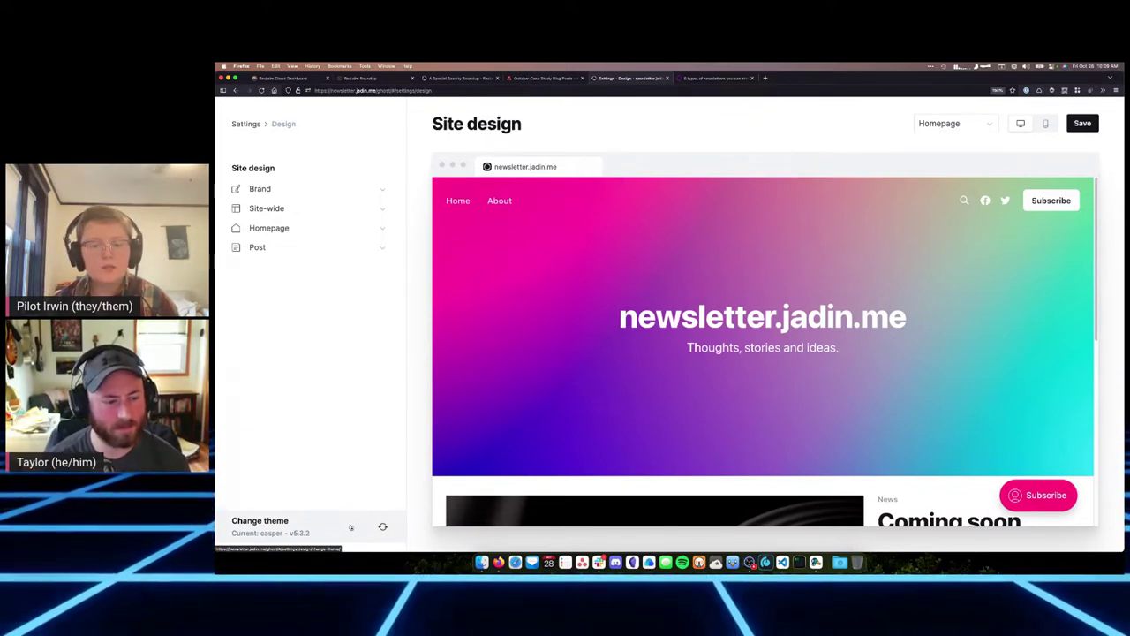
pyautogui.click(337, 529)
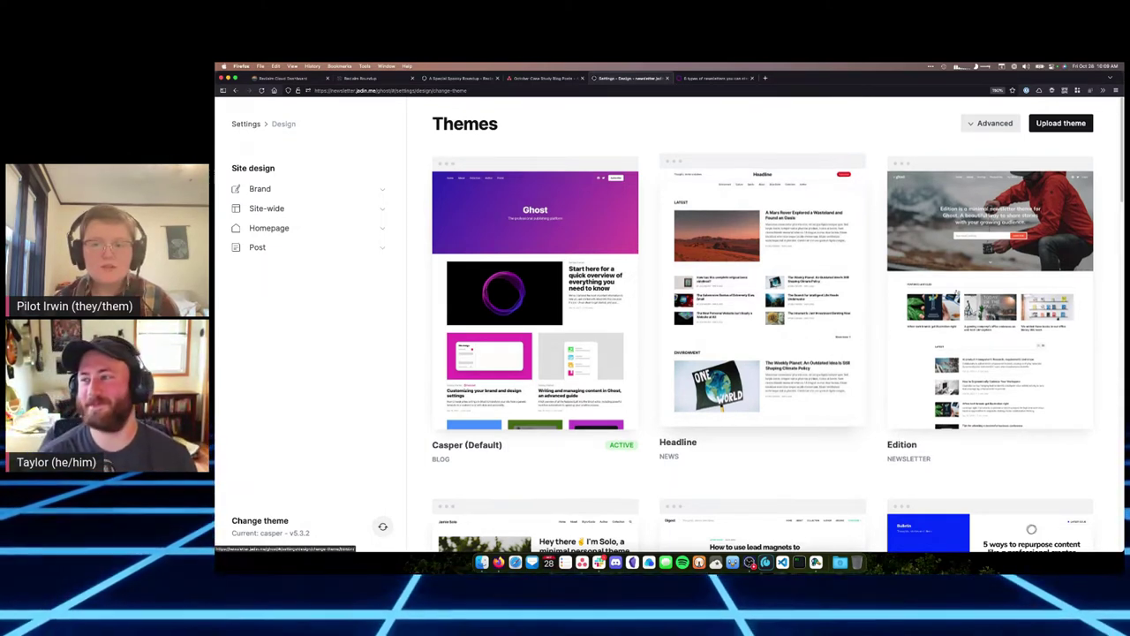
pyautogui.click(987, 123)
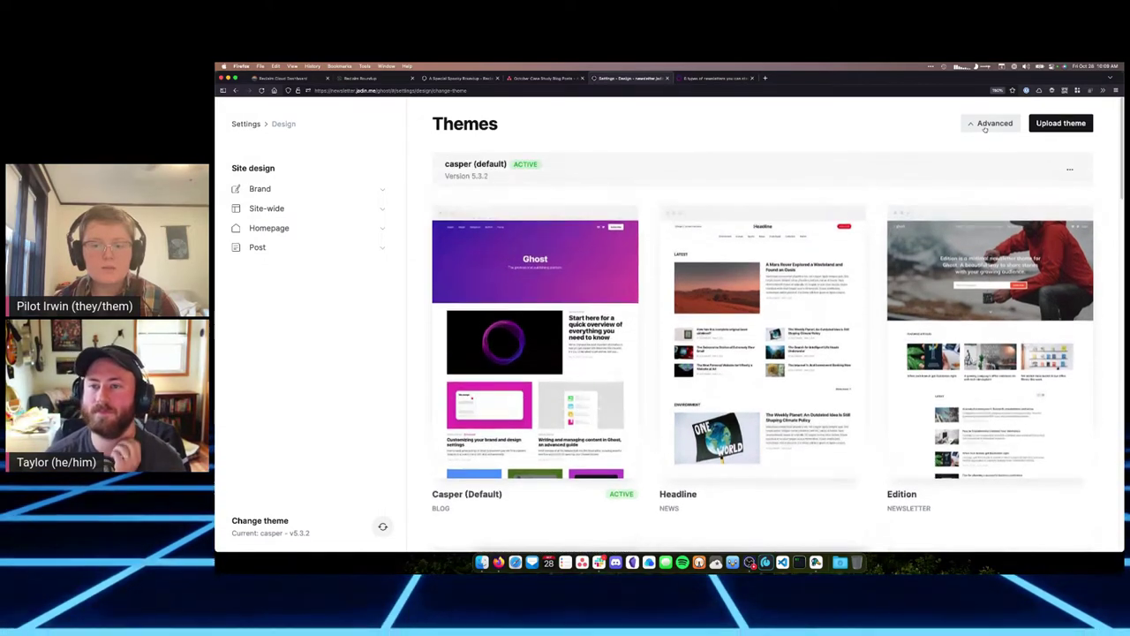
pyautogui.click(987, 123)
# Step: Browse the theme gallery to compare the available blog, news, newsletter, magazine and podcast layouts
pyautogui.scroll(-2, 780, 333)
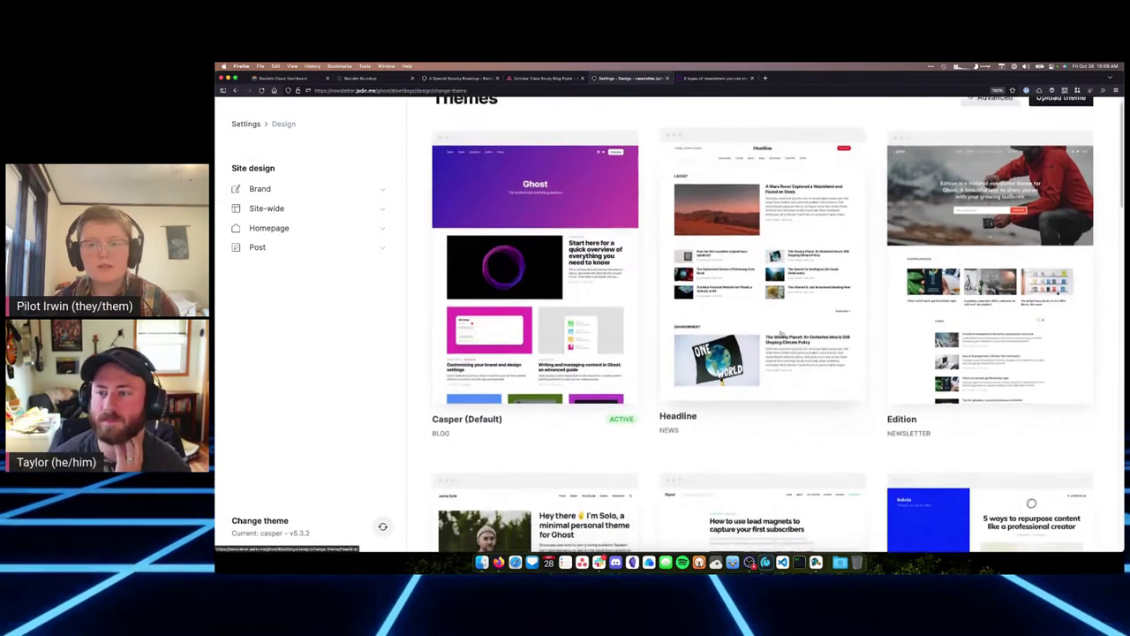
pyautogui.scroll(-4, 786, 334)
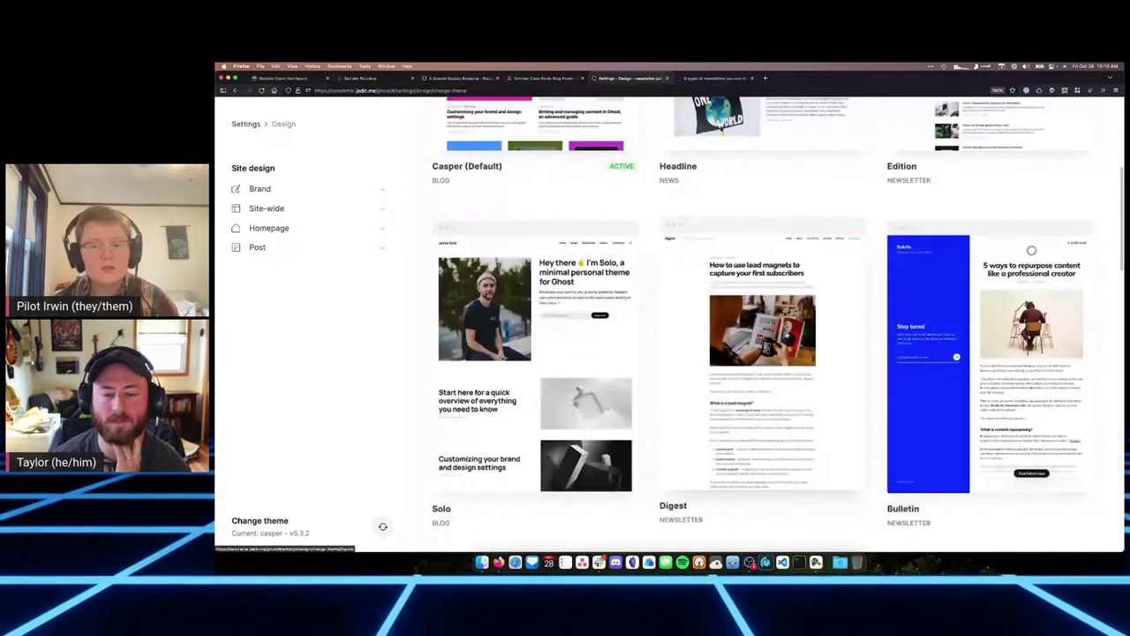
pyautogui.scroll(-4, 786, 335)
pyautogui.scroll(-3, 785, 334)
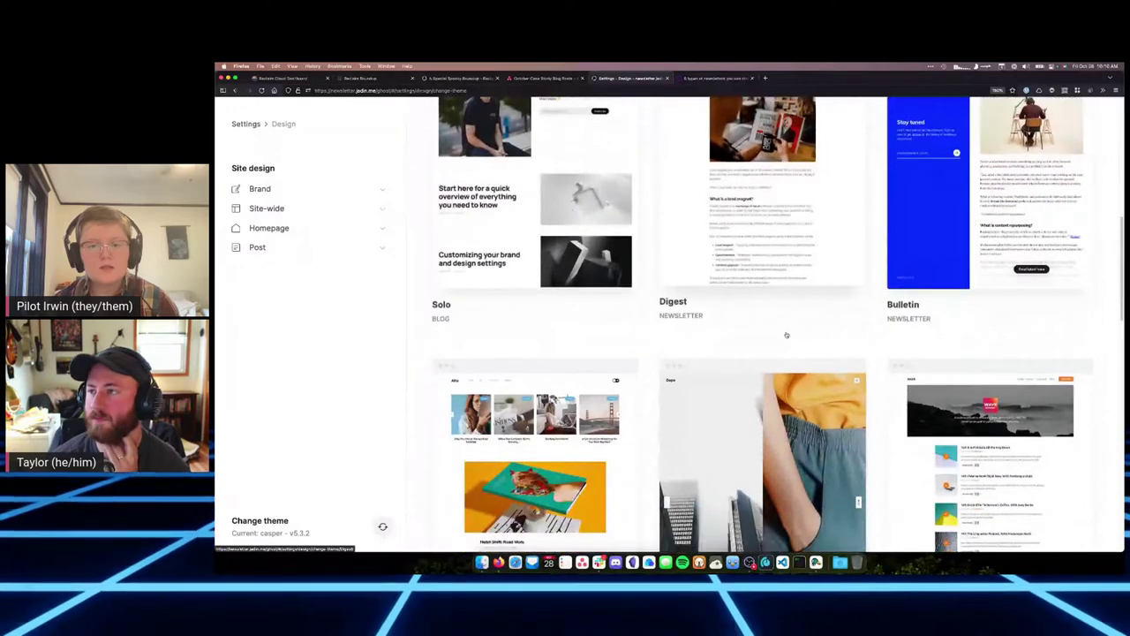
pyautogui.scroll(-2, 786, 335)
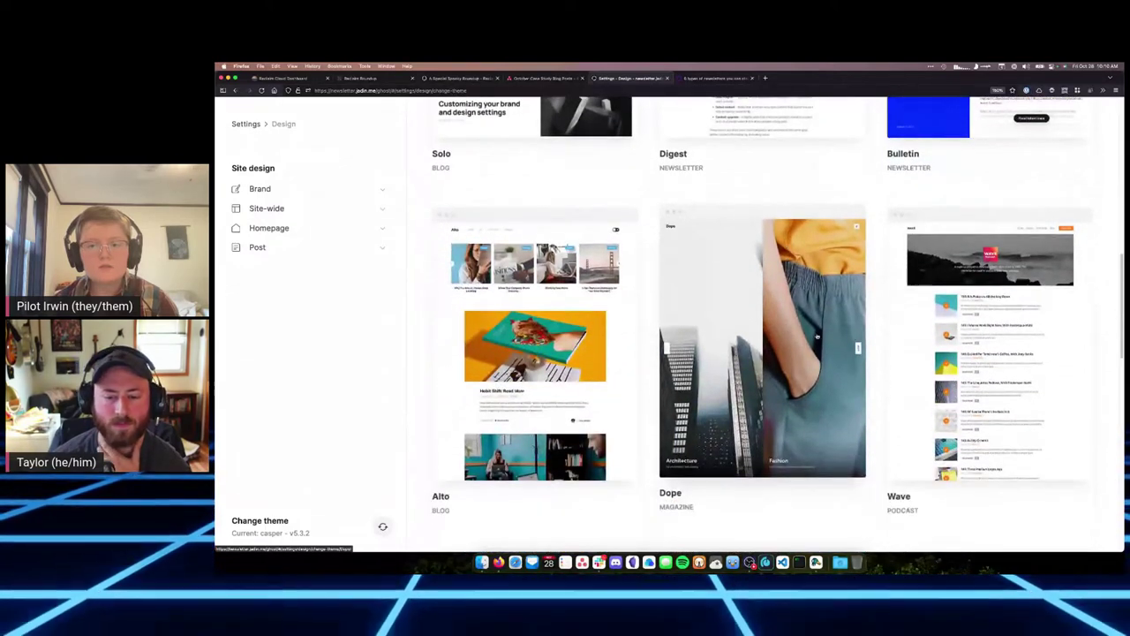
pyautogui.scroll(-1, 879, 329)
pyautogui.scroll(-1, 879, 328)
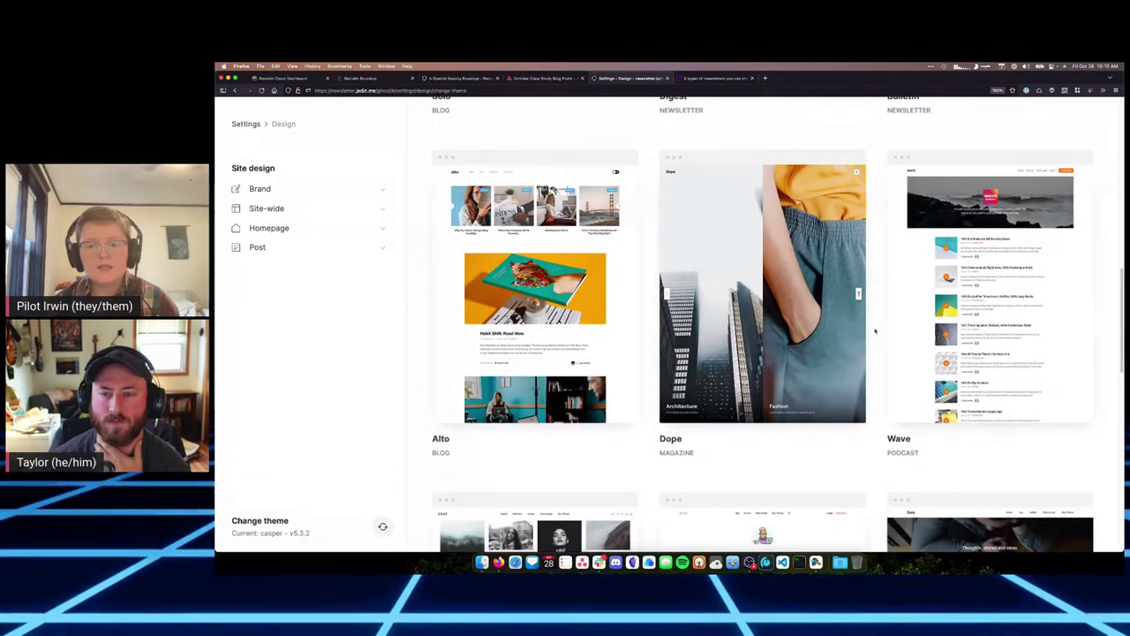
pyautogui.scroll(-1, 875, 331)
pyautogui.scroll(-9, 875, 331)
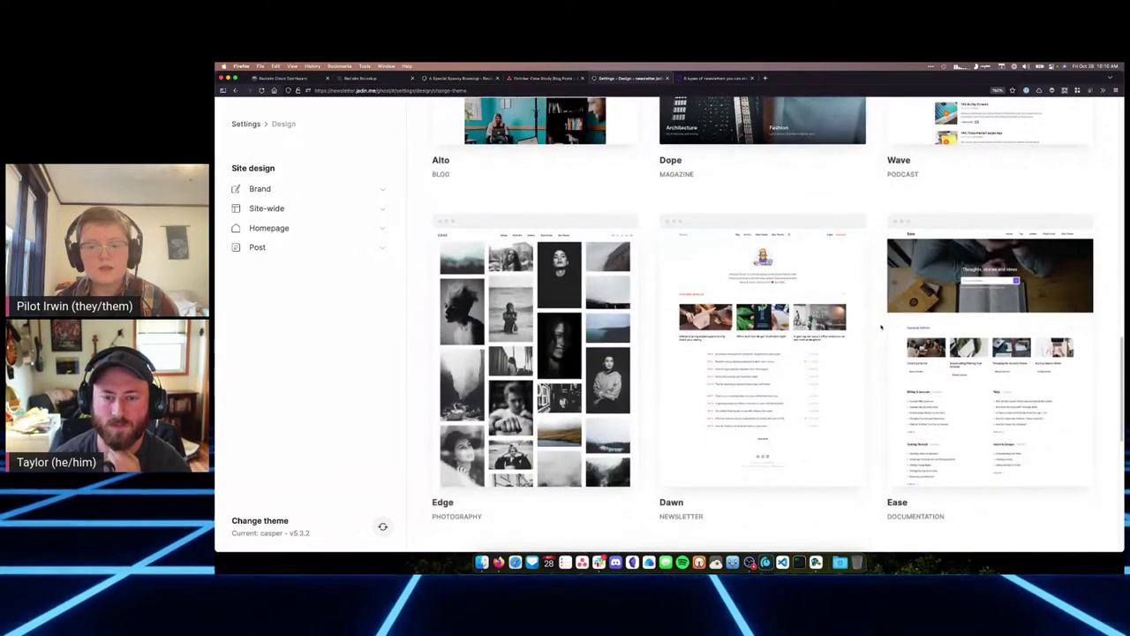
pyautogui.scroll(20, 881, 328)
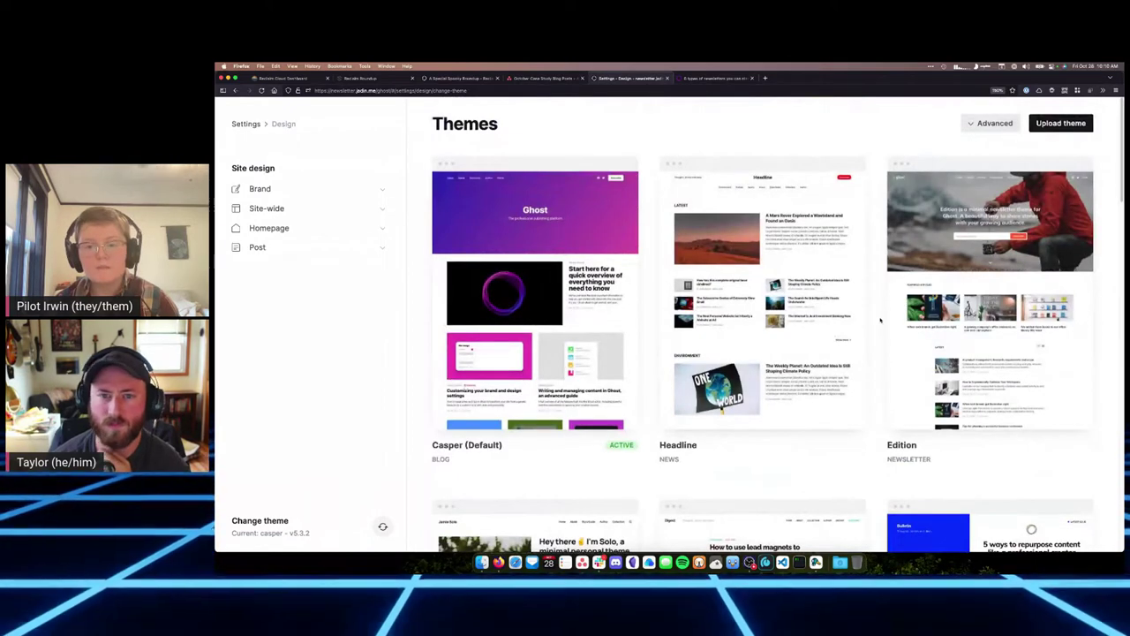
pyautogui.scroll(-15, 878, 328)
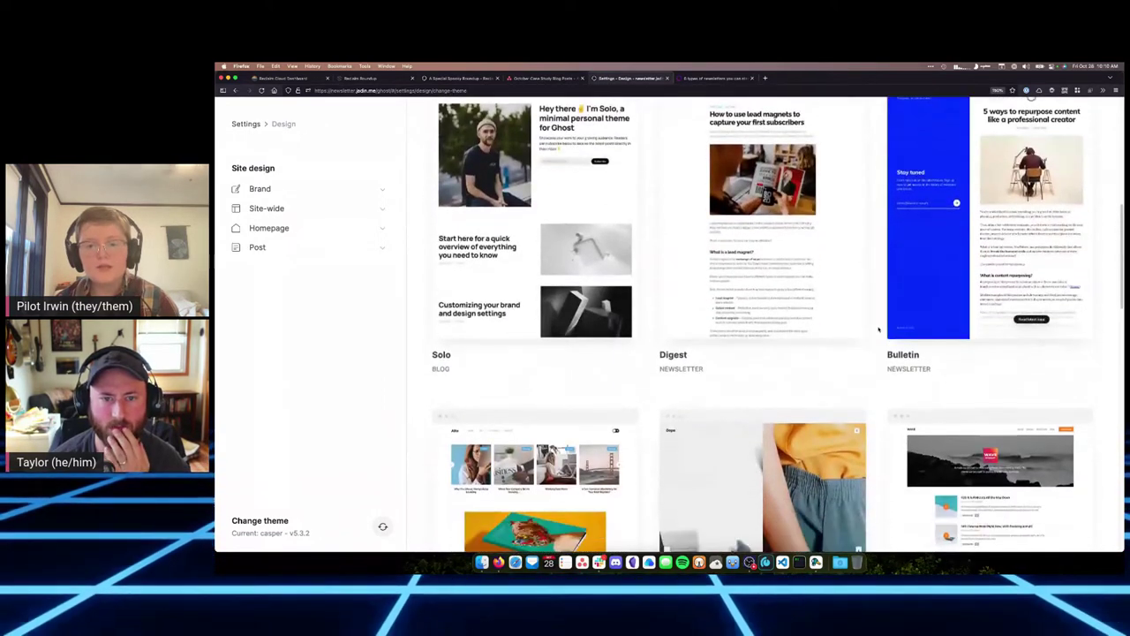
pyautogui.scroll(5, 879, 329)
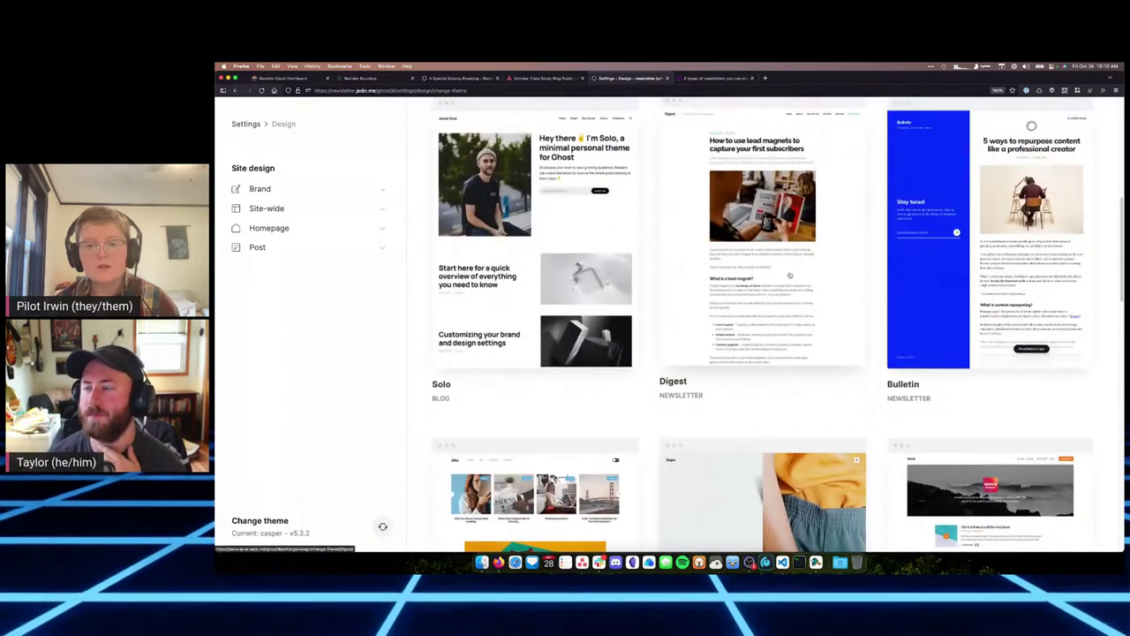
# Step: Preview the Digest newsletter theme and return to the gallery
pyautogui.scroll(2, 789, 274)
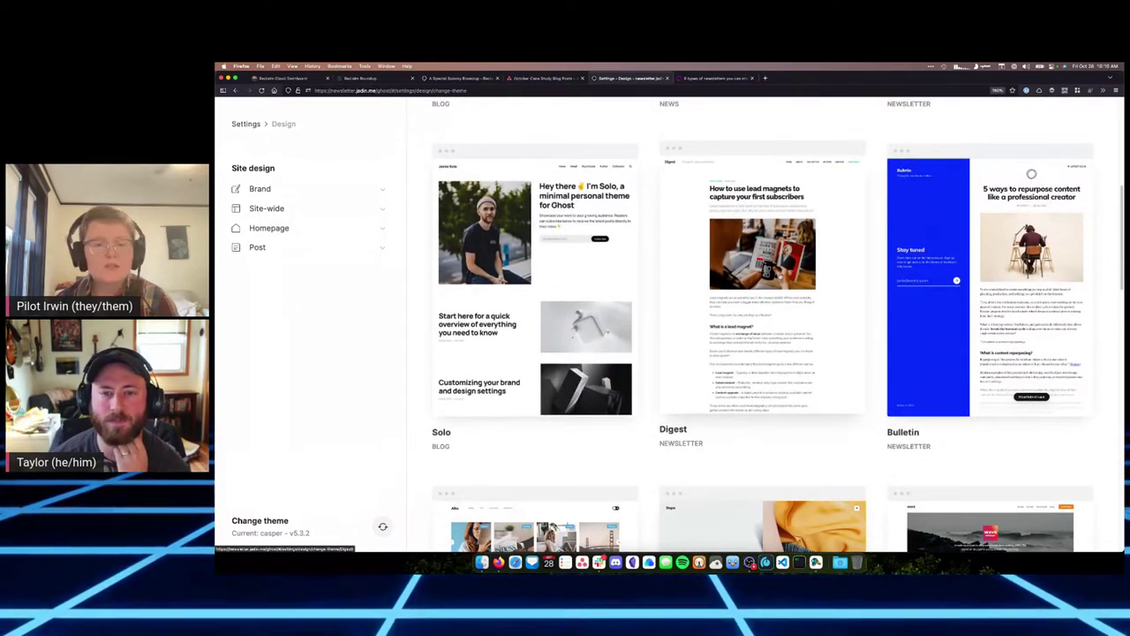
pyautogui.click(780, 274)
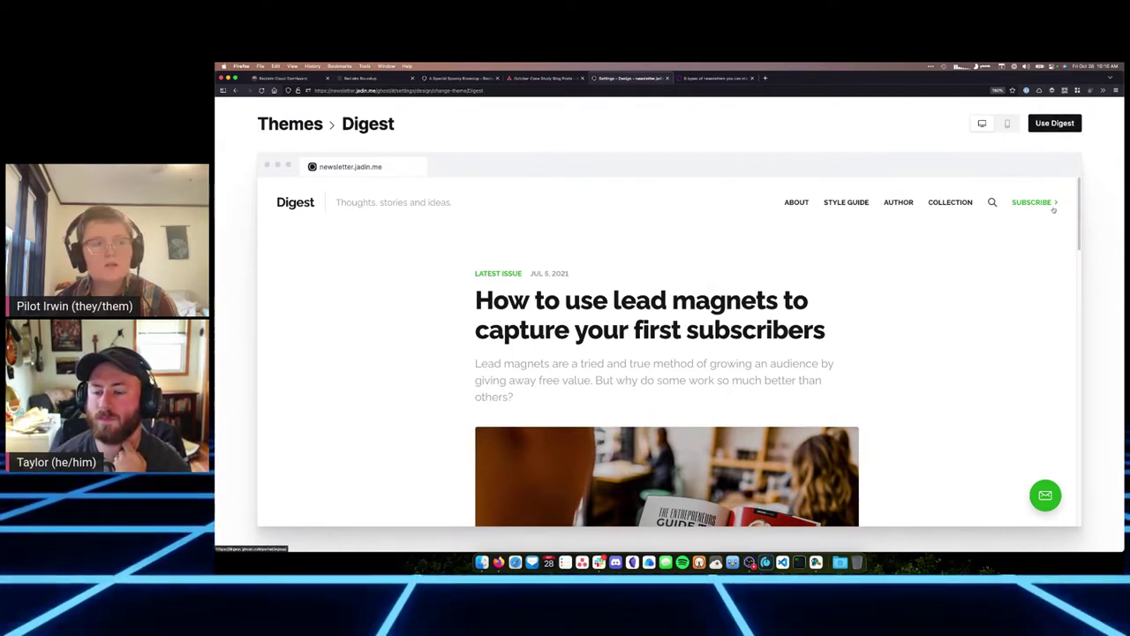
pyautogui.press('Escape')
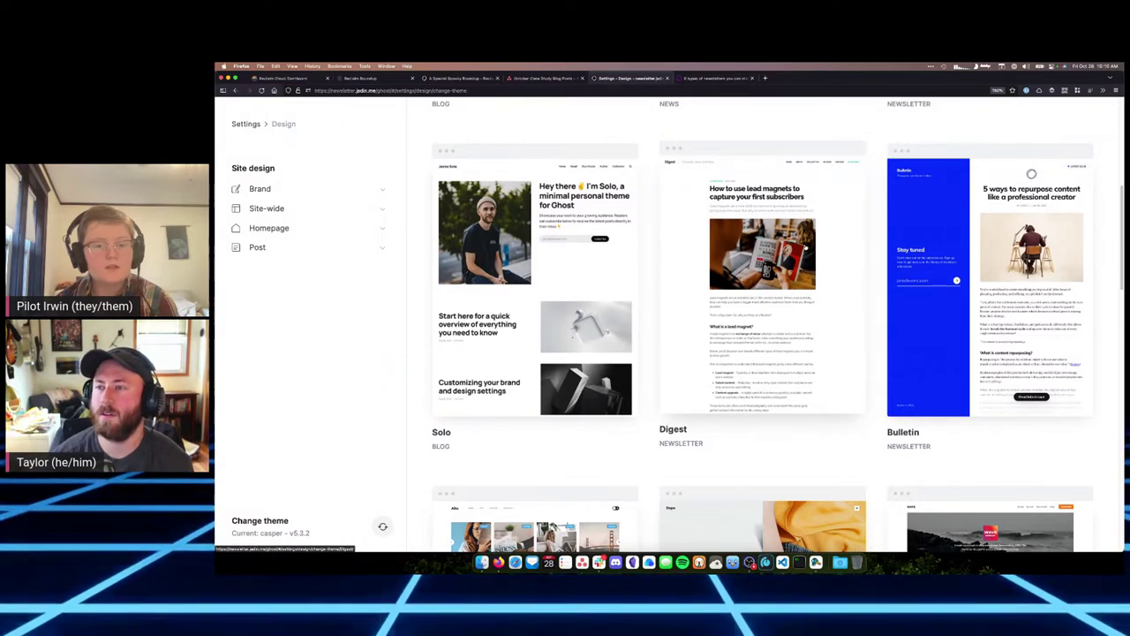
# Step: Look through the remaining gallery themes and preview the Edition newsletter theme's sample homepage
pyautogui.scroll(-5, 804, 250)
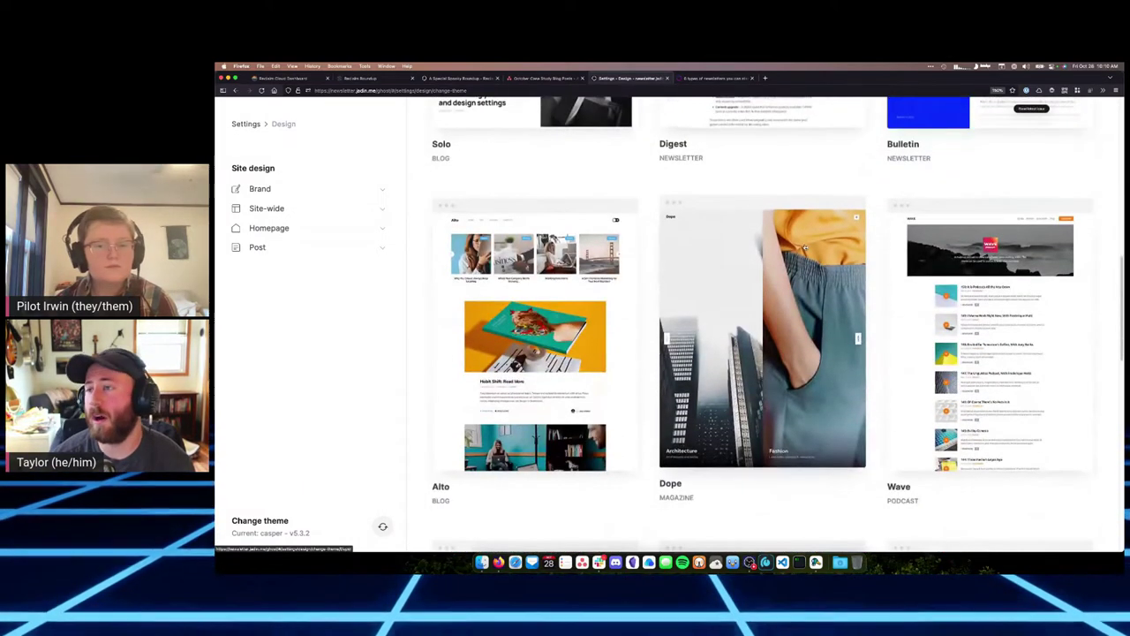
pyautogui.scroll(-10, 805, 252)
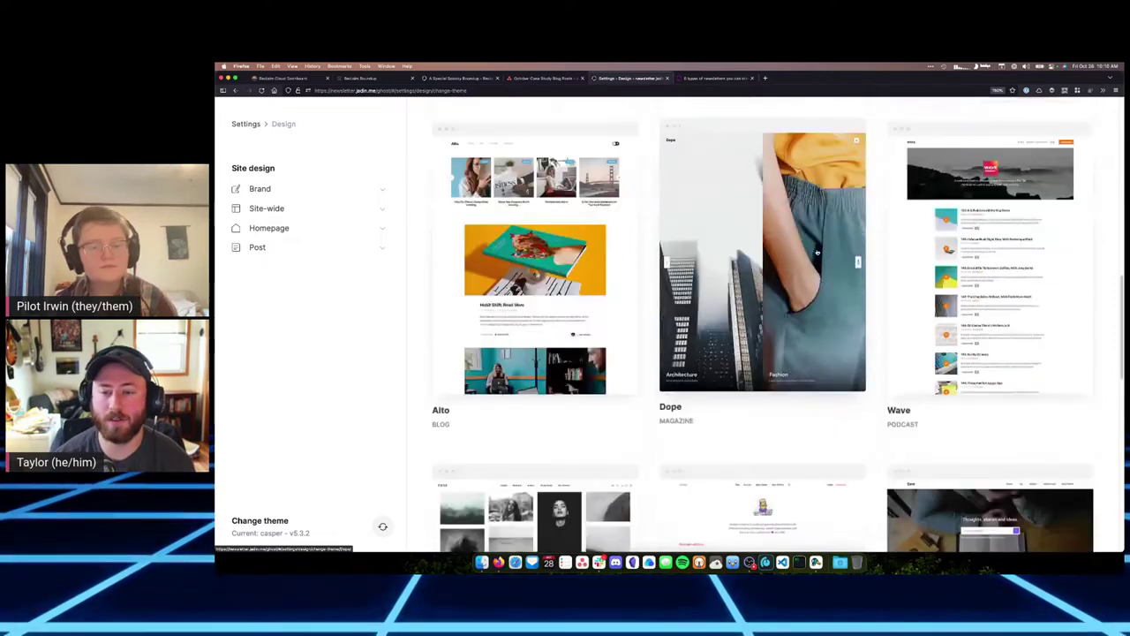
pyautogui.scroll(-4, 819, 263)
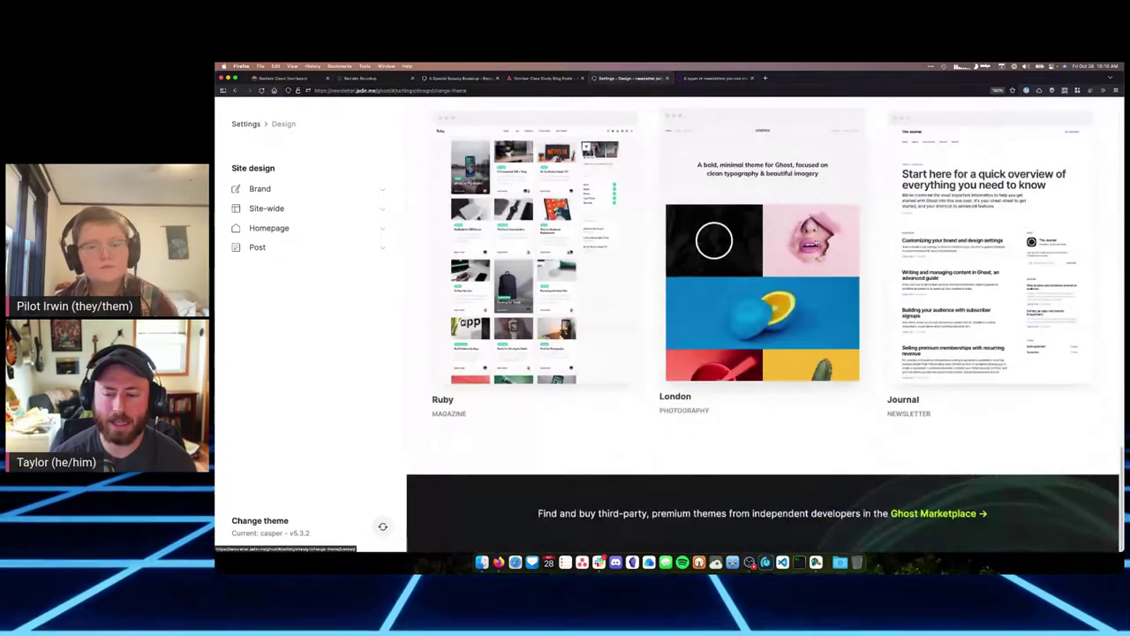
pyautogui.scroll(20, 823, 247)
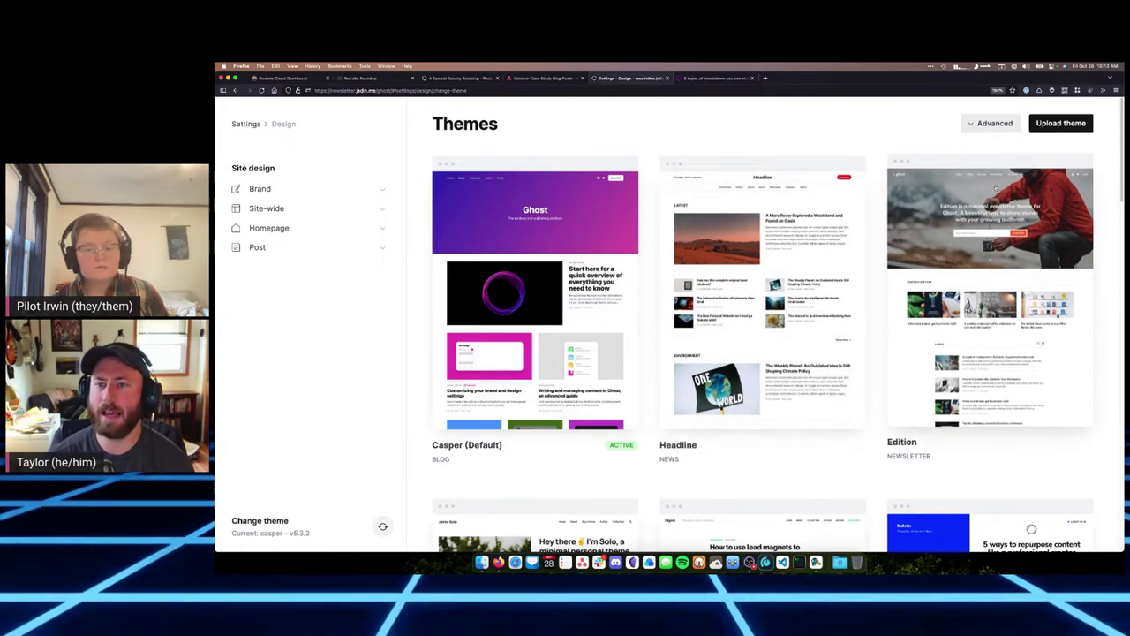
pyautogui.click(968, 206)
pyautogui.scroll(-15, 1028, 190)
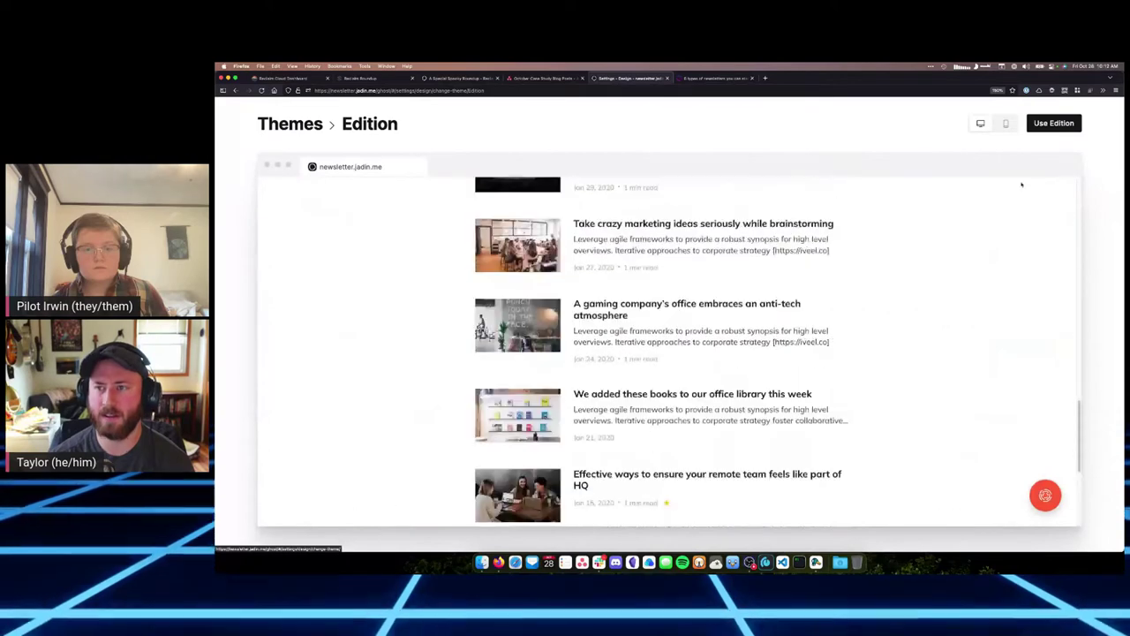
pyautogui.scroll(2, 1017, 194)
pyautogui.press('Escape')
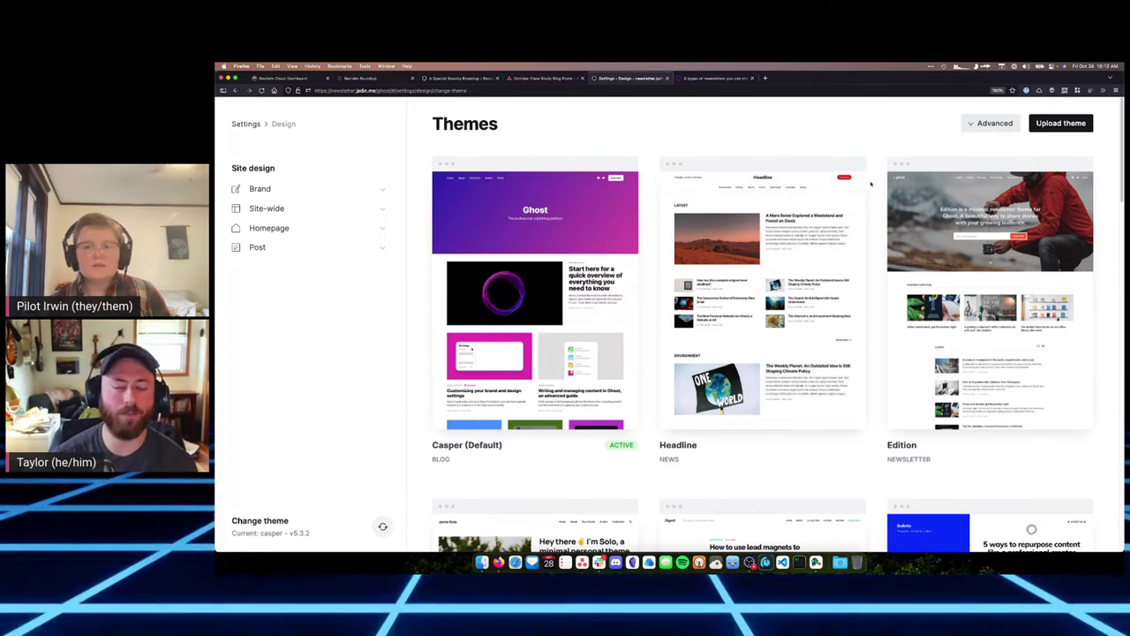
# Step: Compare the Edition, Solo, Digest and Bulletin thumbnails in the gallery to choose a theme for the newsletter
pyautogui.scroll(-3, 867, 190)
pyautogui.scroll(-1, 867, 189)
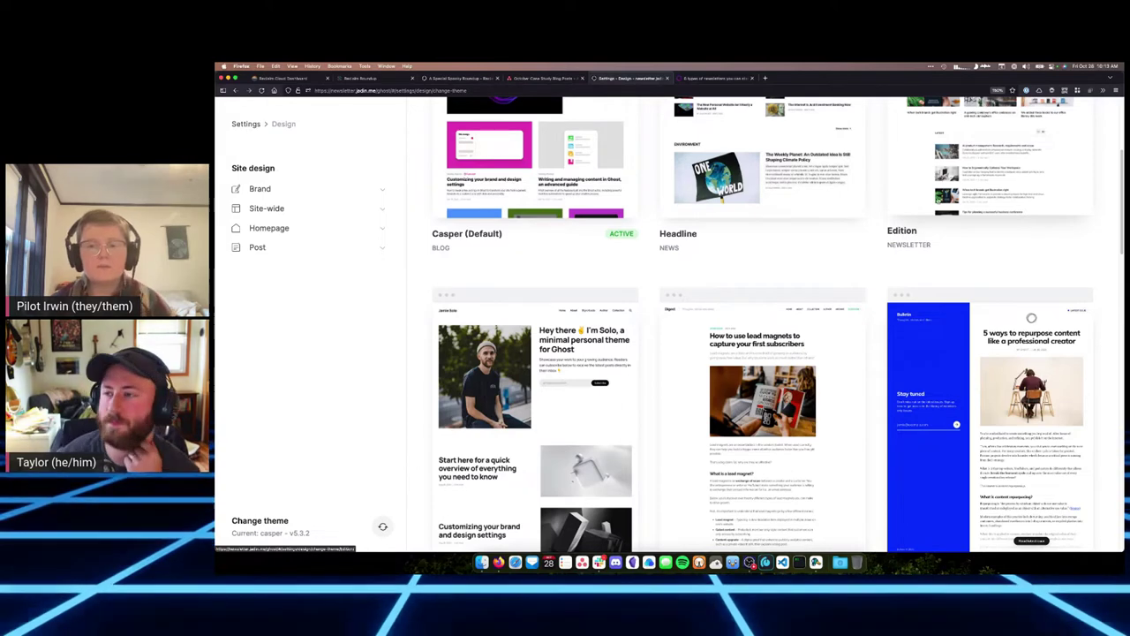
pyautogui.scroll(1, 763, 353)
pyautogui.scroll(5, 762, 353)
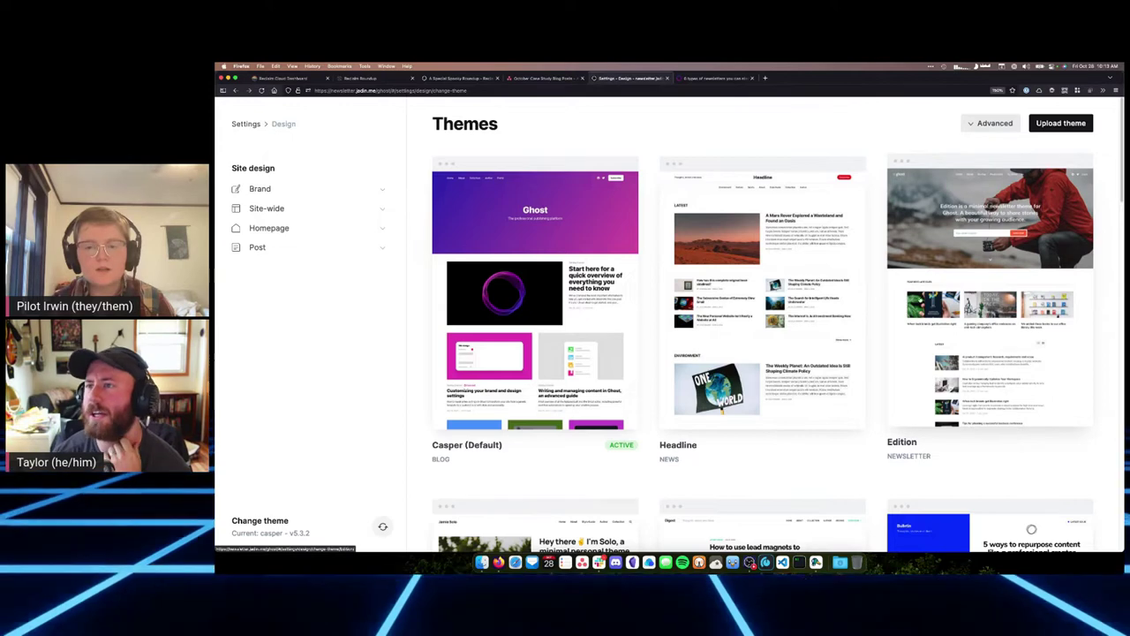
pyautogui.scroll(-3, 900, 318)
pyautogui.scroll(-7, 900, 319)
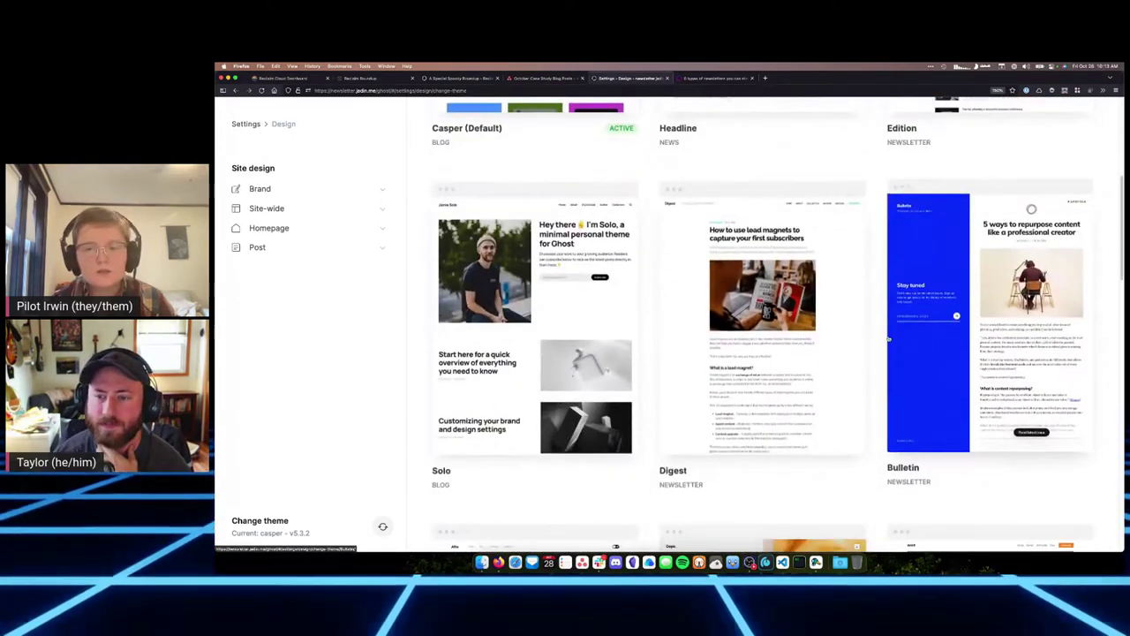
pyautogui.scroll(-2, 906, 338)
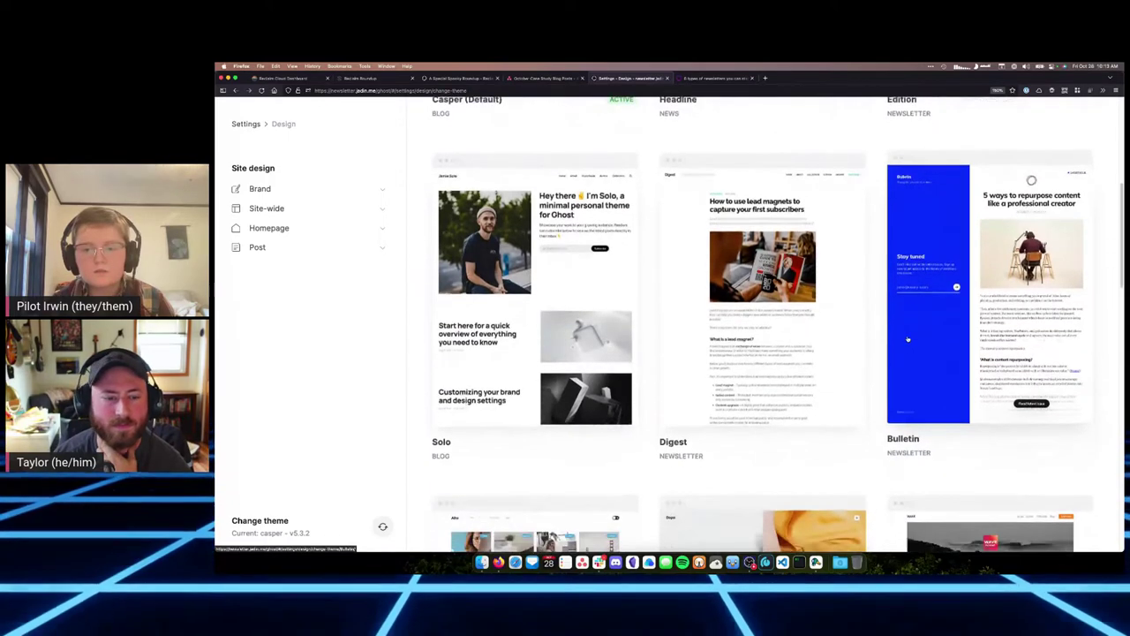
pyautogui.scroll(-5, 919, 337)
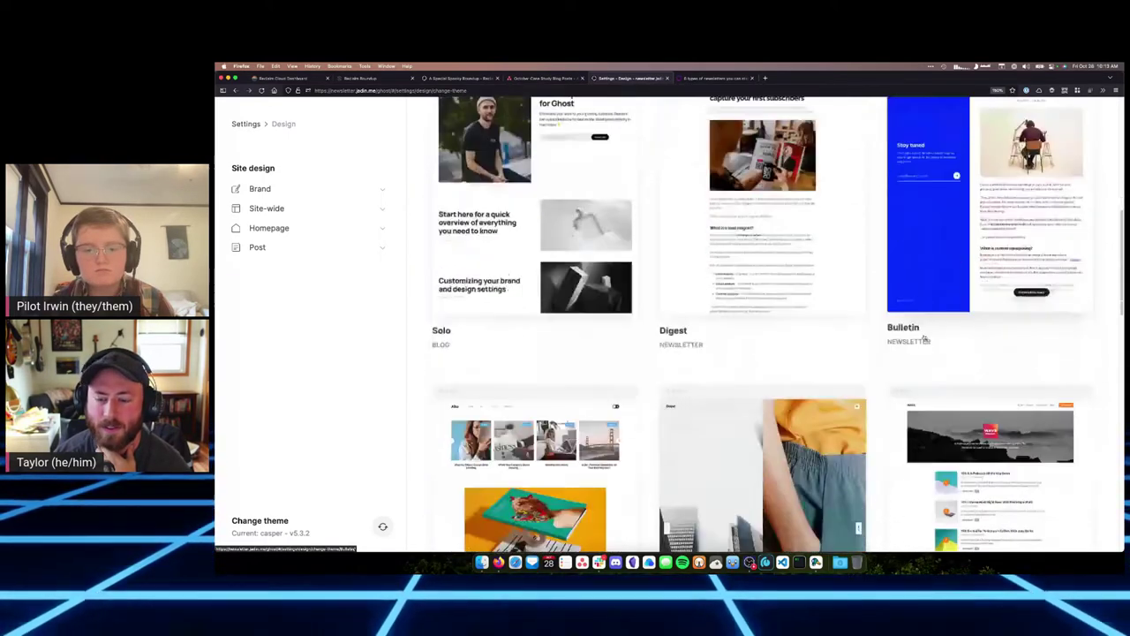
# Step: Try to install the Bulletin theme from its preview, then return to the gallery
pyautogui.scroll(3, 925, 327)
pyautogui.click(927, 314)
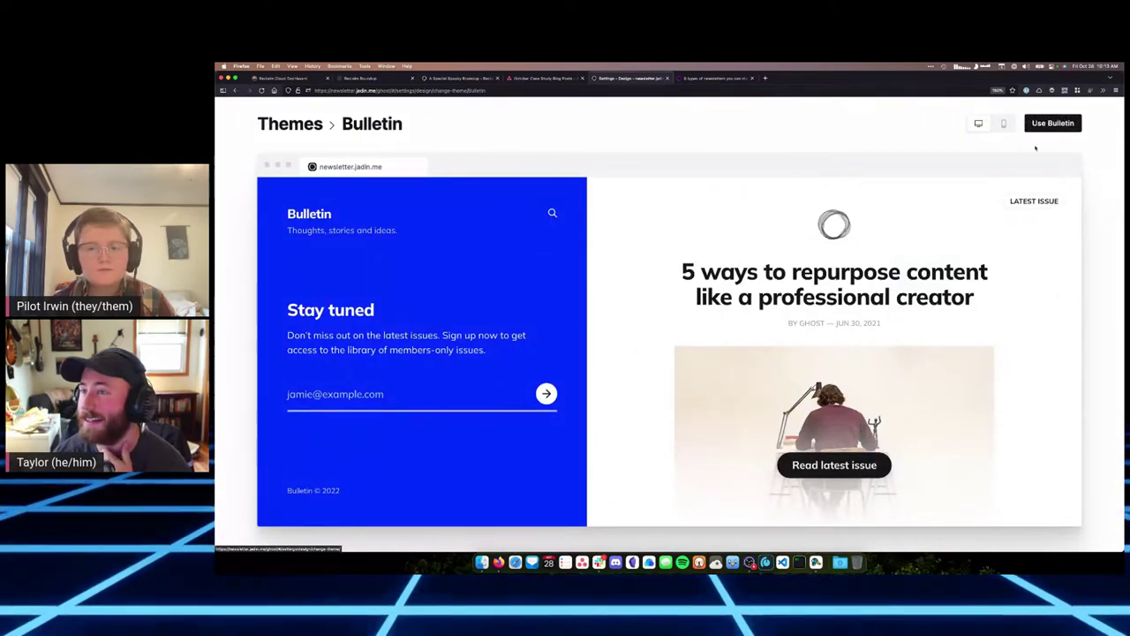
pyautogui.click(1052, 123)
pyautogui.click(780, 205)
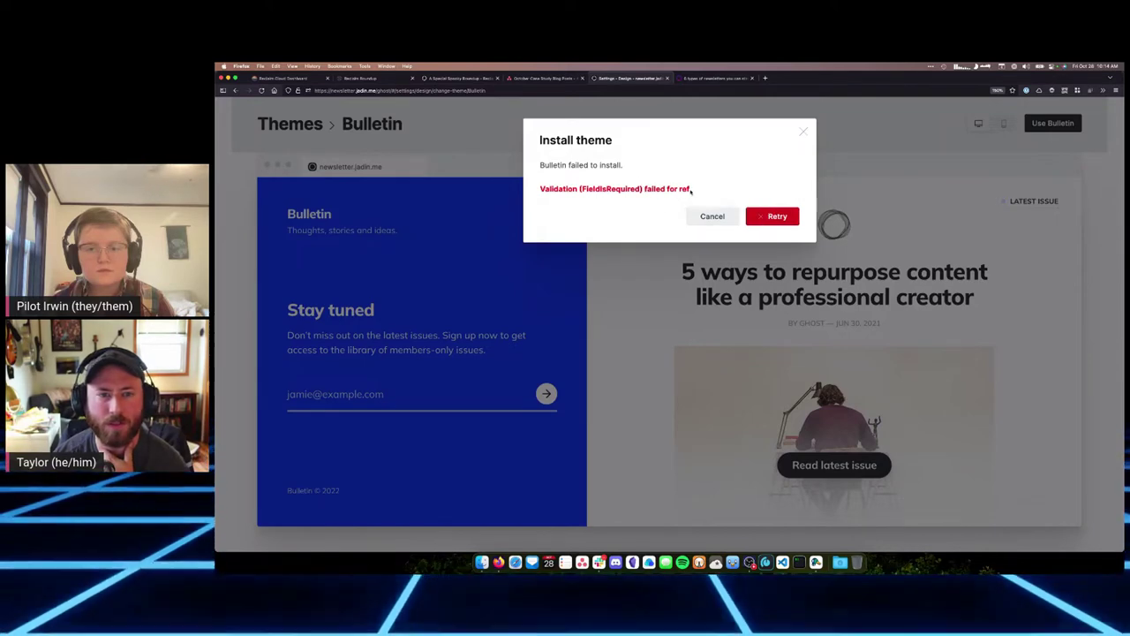
pyautogui.click(720, 220)
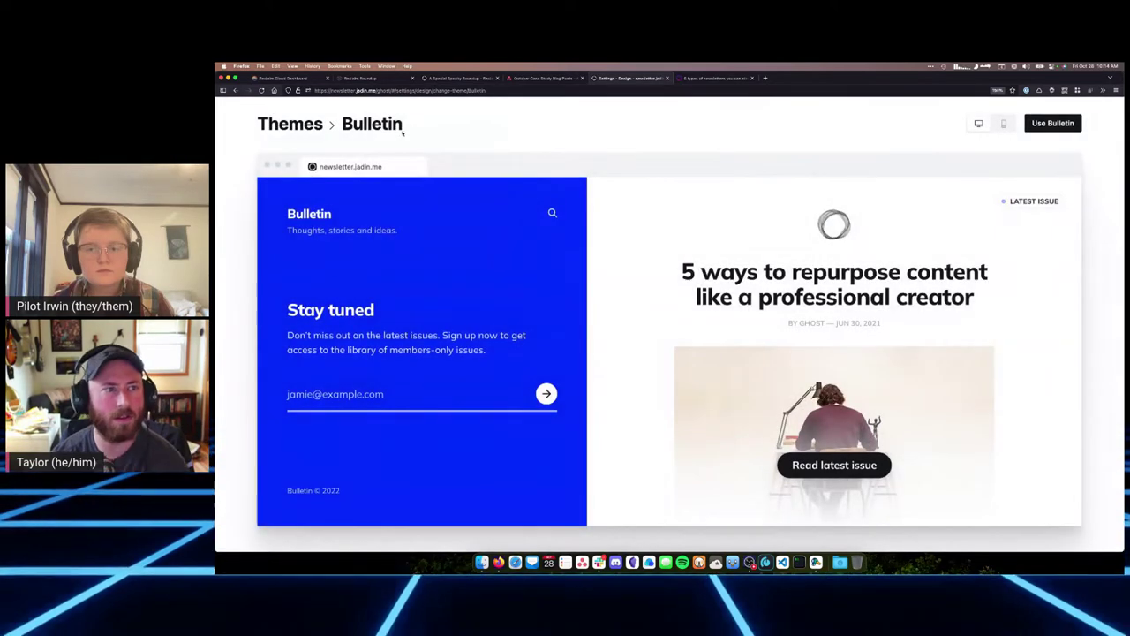
pyautogui.press('Escape')
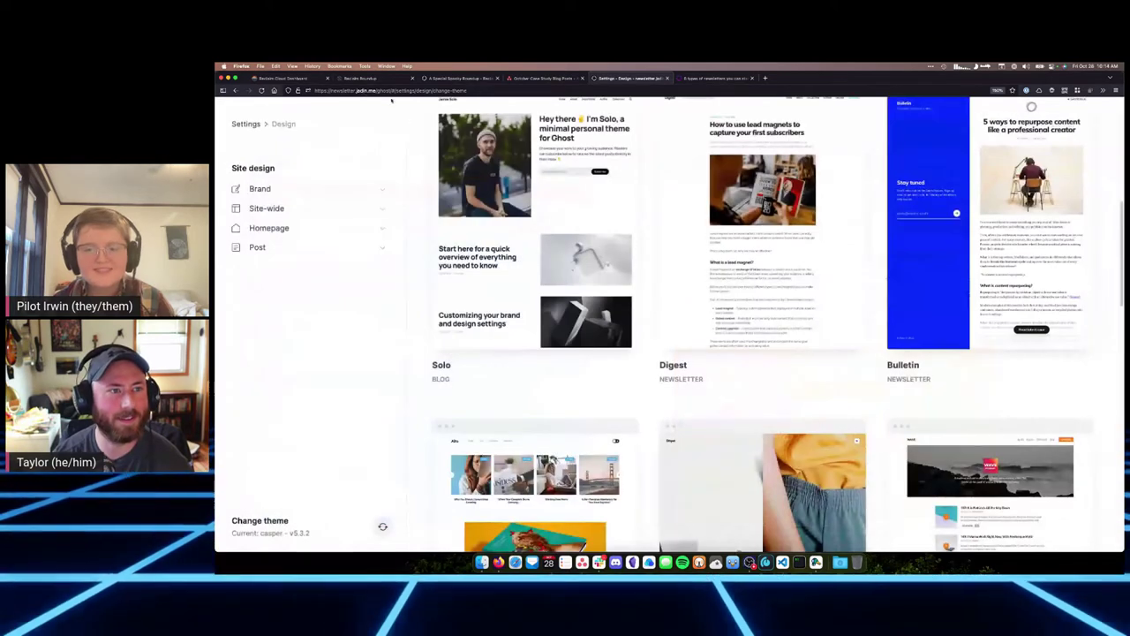
# Step: Try to install the Solo theme from its preview, then return to the theme gallery
pyautogui.click(573, 193)
pyautogui.click(1058, 123)
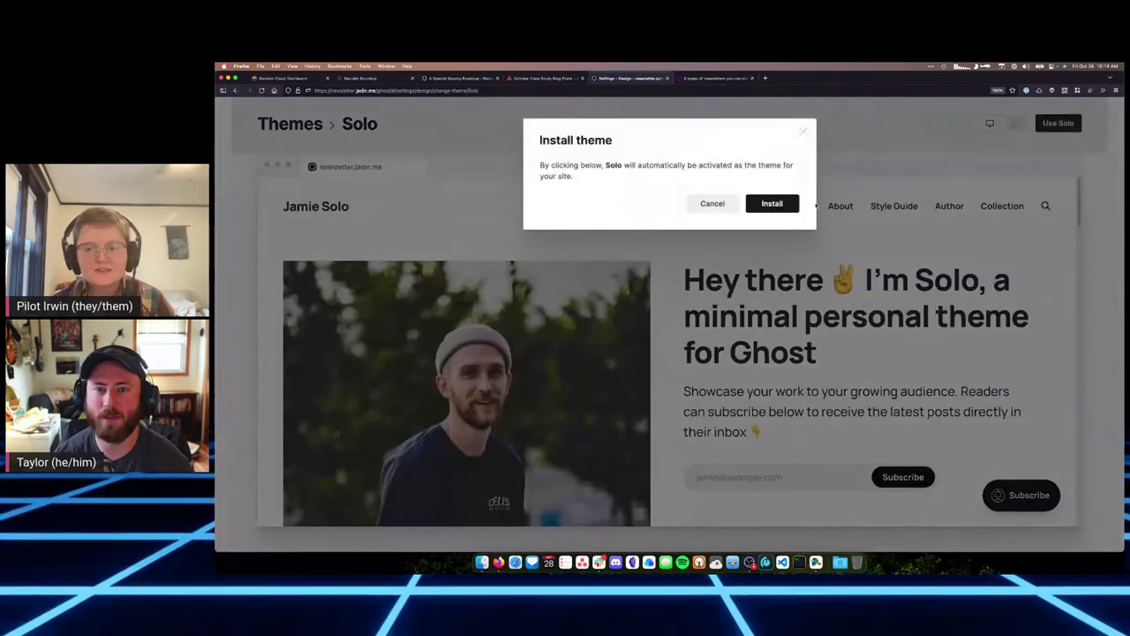
pyautogui.click(772, 203)
pyautogui.click(714, 217)
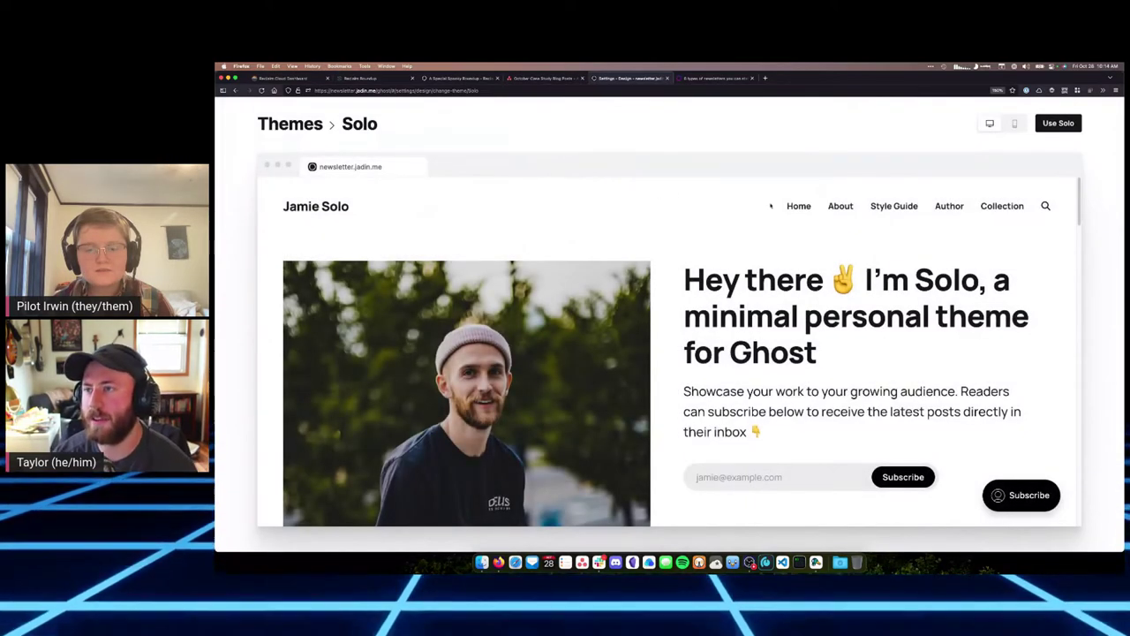
pyautogui.press('Escape')
pyautogui.scroll(3, 760, 336)
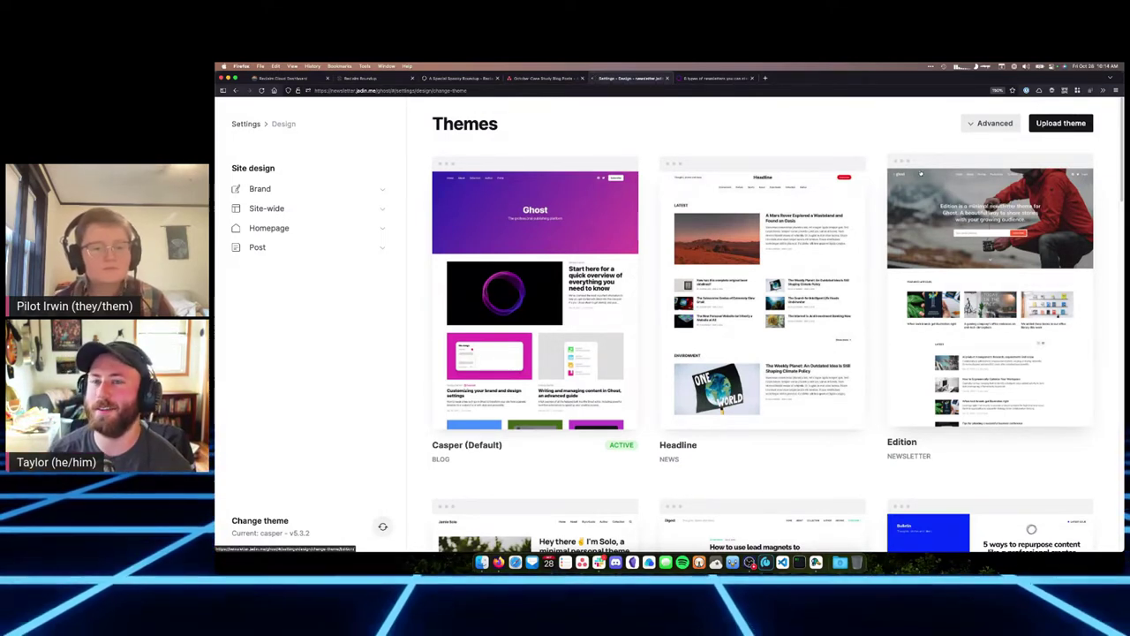
# Step: Reload the theme gallery, try to install the Edition newsletter theme from its preview, and return to the gallery
pyautogui.press('super+r')
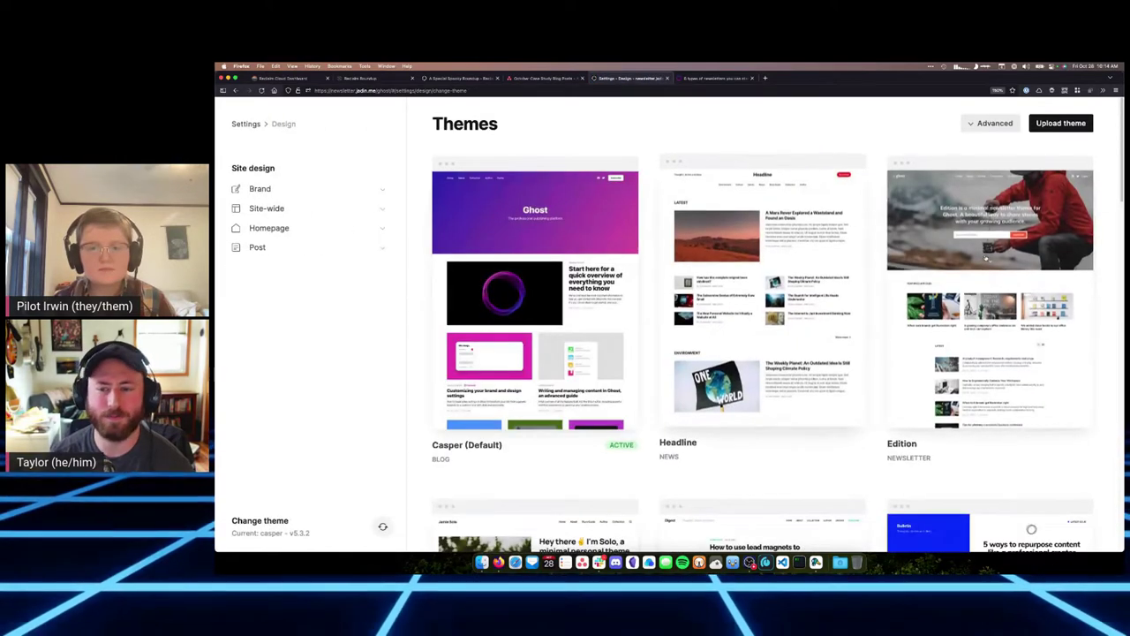
pyautogui.click(989, 225)
pyautogui.click(1053, 123)
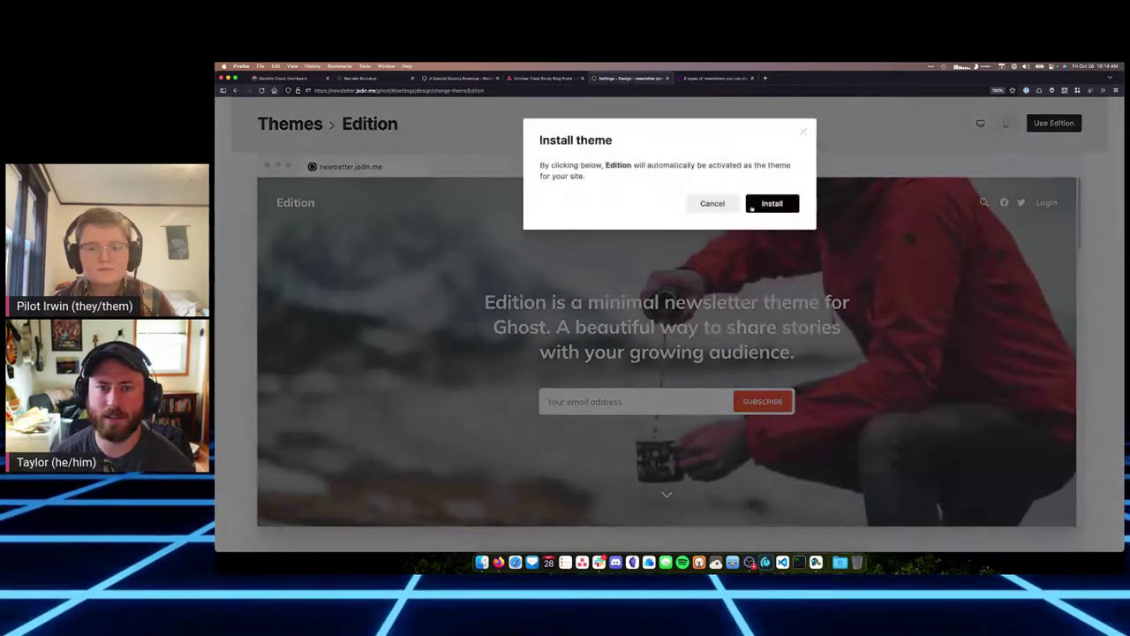
pyautogui.click(771, 203)
pyautogui.click(731, 205)
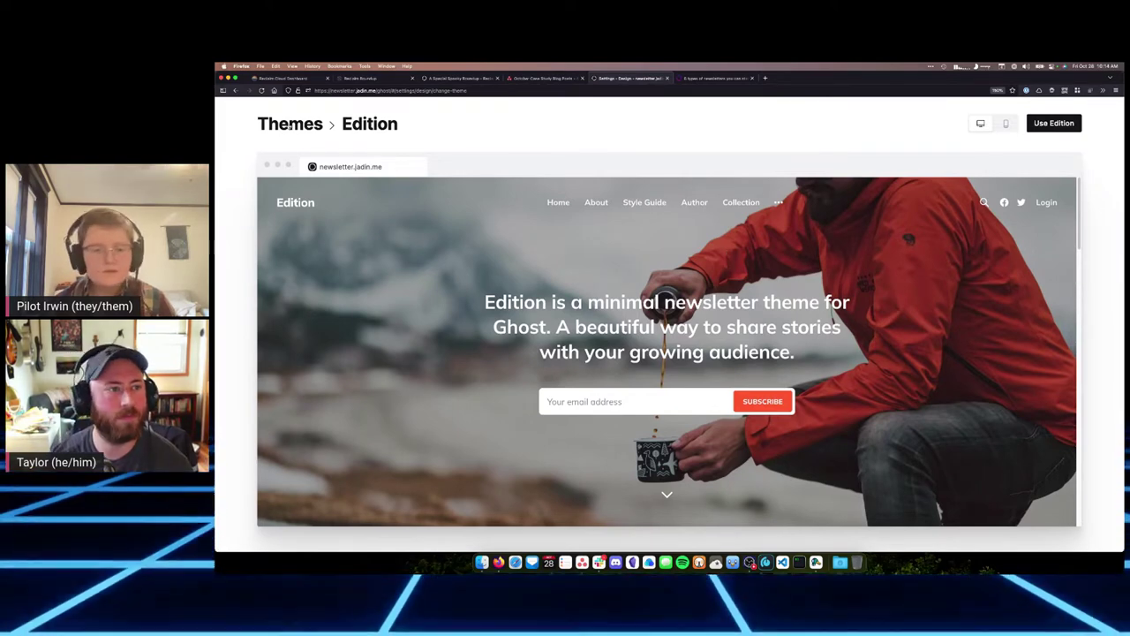
pyautogui.press('Escape')
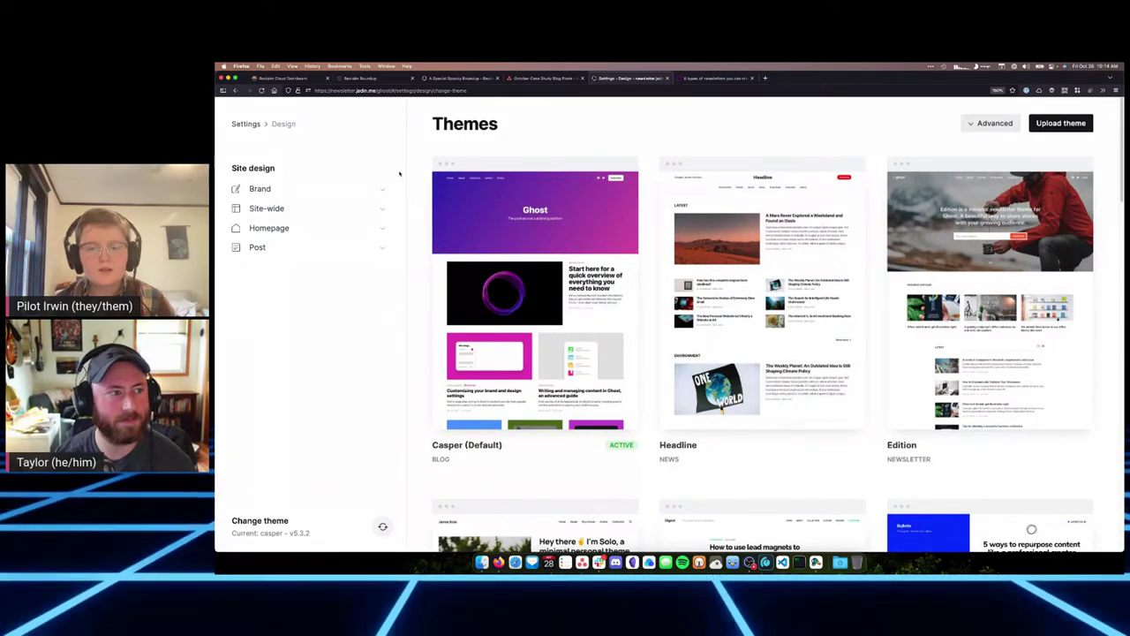
# Step: Go back to the Settings overview of newsletter.jadin.me and look over its website, members and advanced sections
pyautogui.click(246, 125)
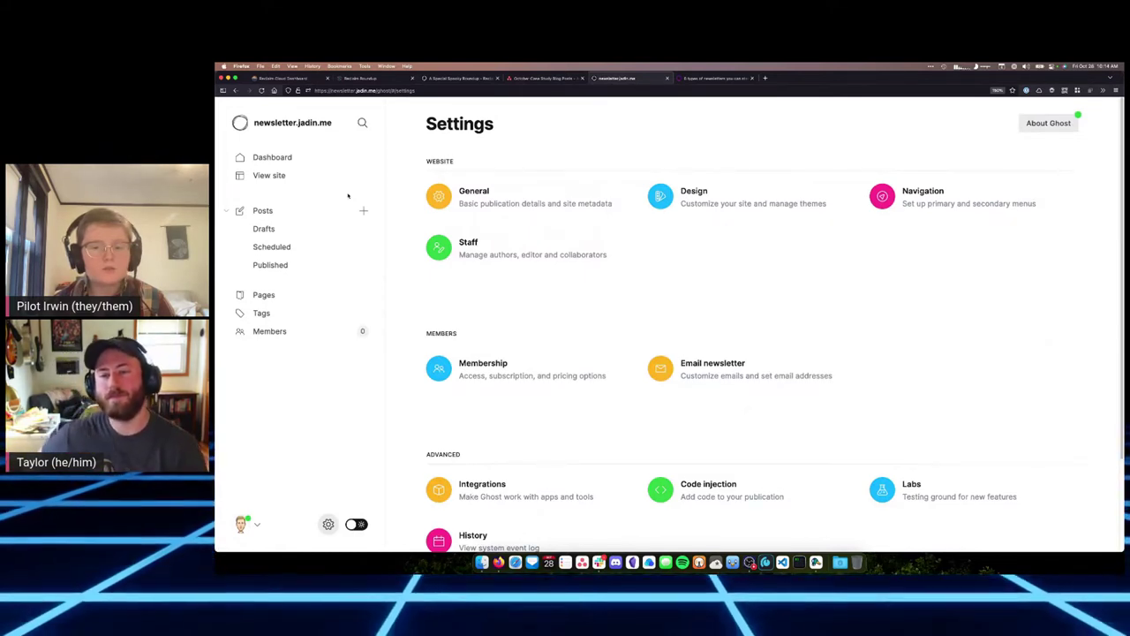
pyautogui.moveTo(1077, 116)
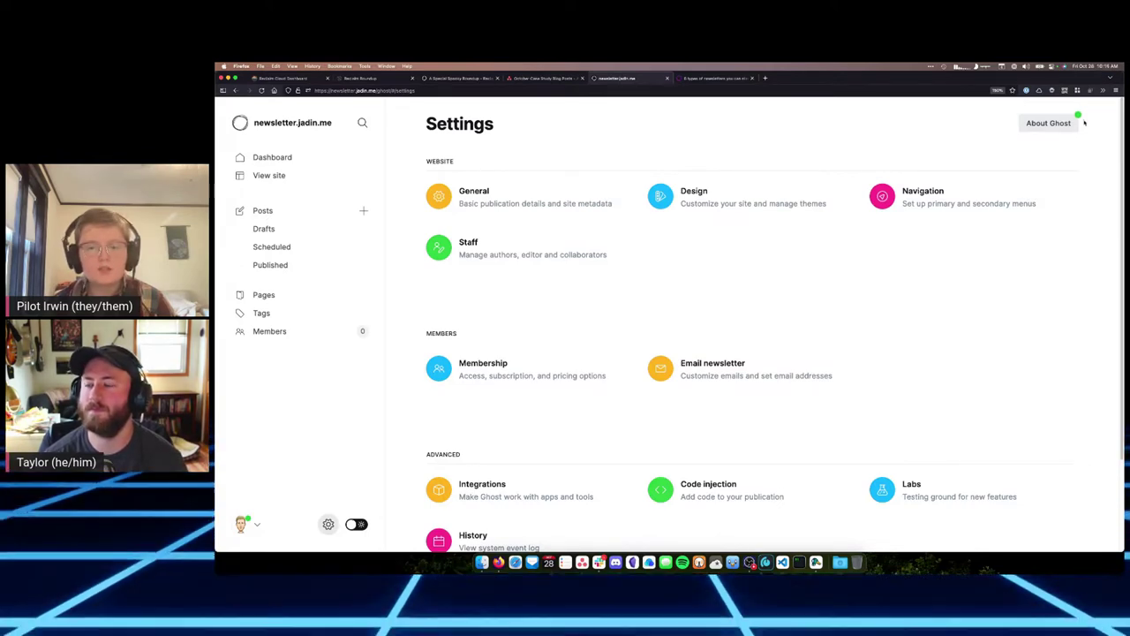
pyautogui.scroll(-3, 1095, 162)
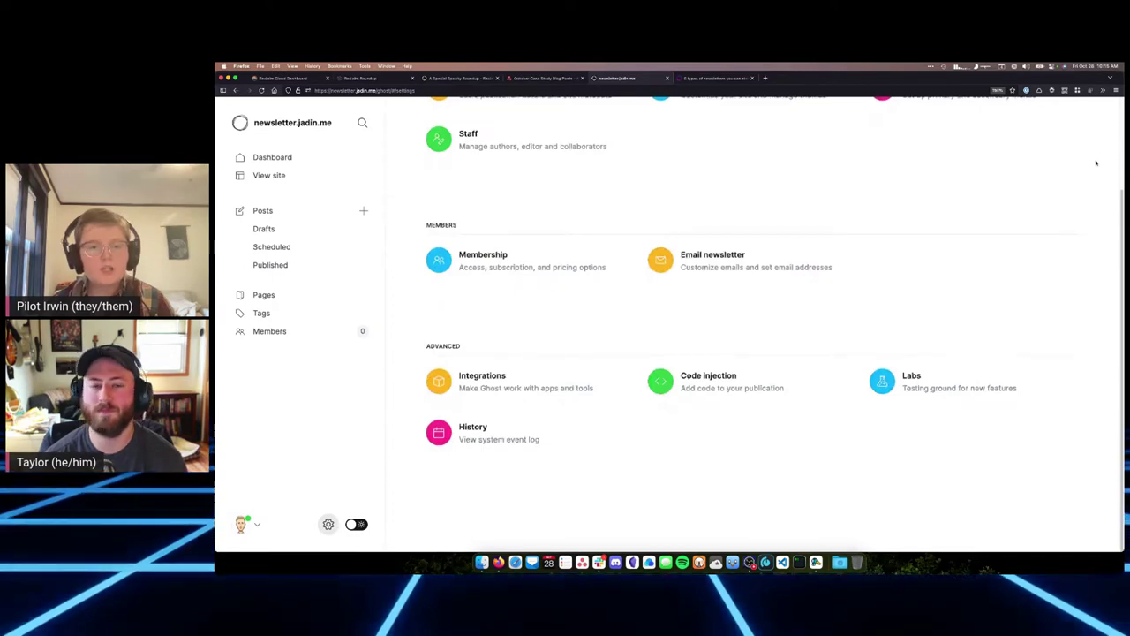
pyautogui.scroll(3, 1096, 163)
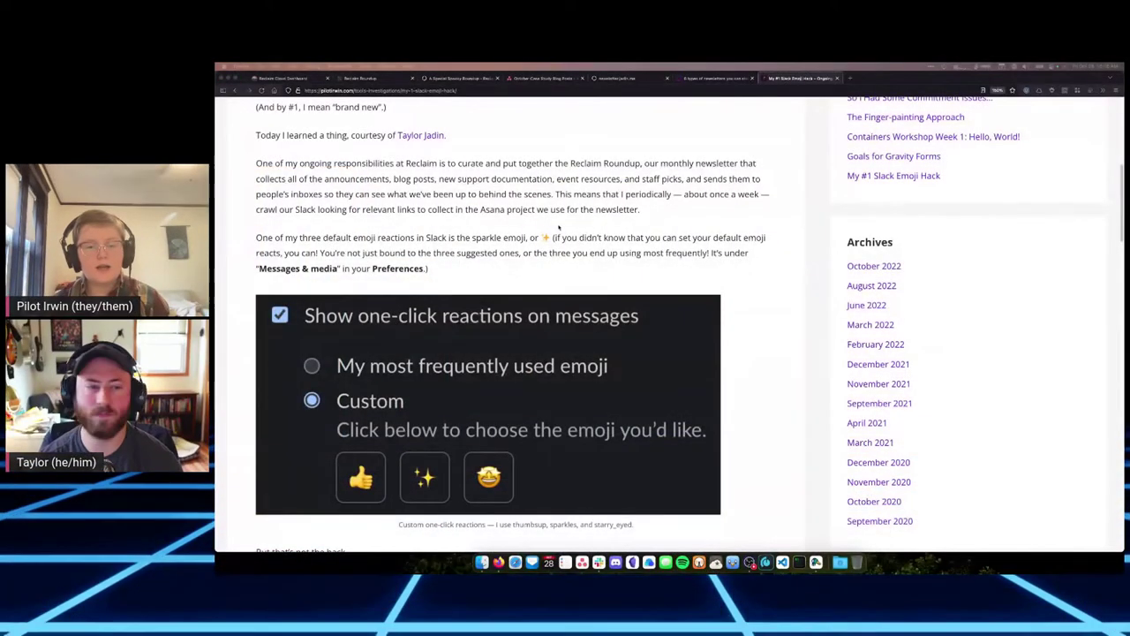
# Step: Read through the blog post "My #1 Slack Emoji Hack" on collecting newsletter links with a custom emoji and emoji search
pyautogui.scroll(1, 559, 228)
pyautogui.scroll(2, 558, 228)
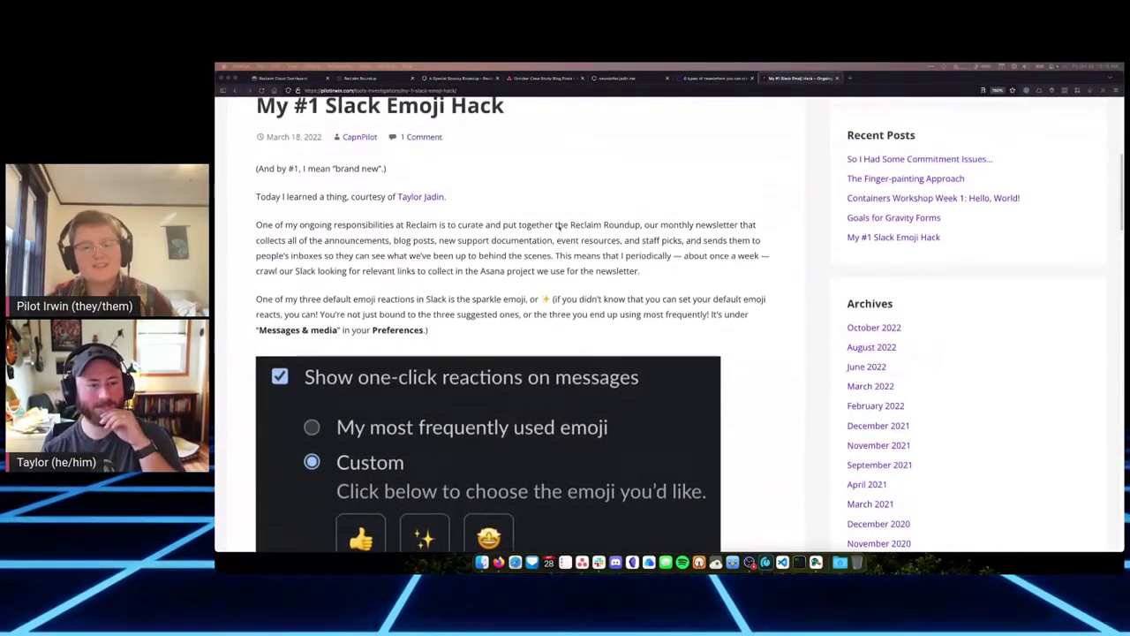
pyautogui.scroll(-5, 559, 228)
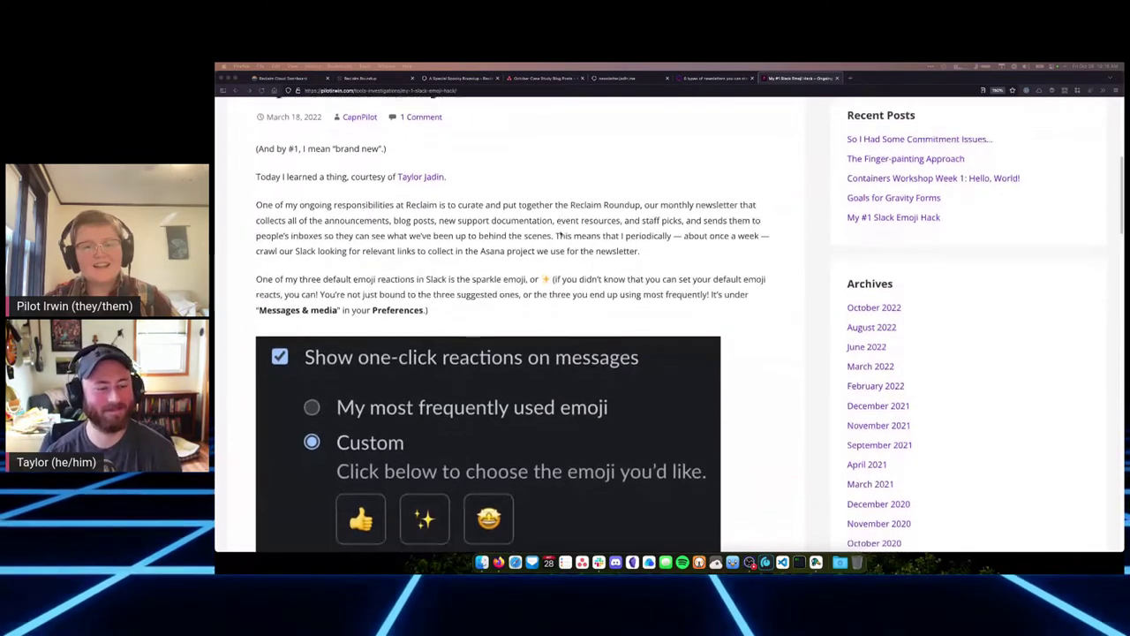
pyautogui.scroll(-5, 560, 232)
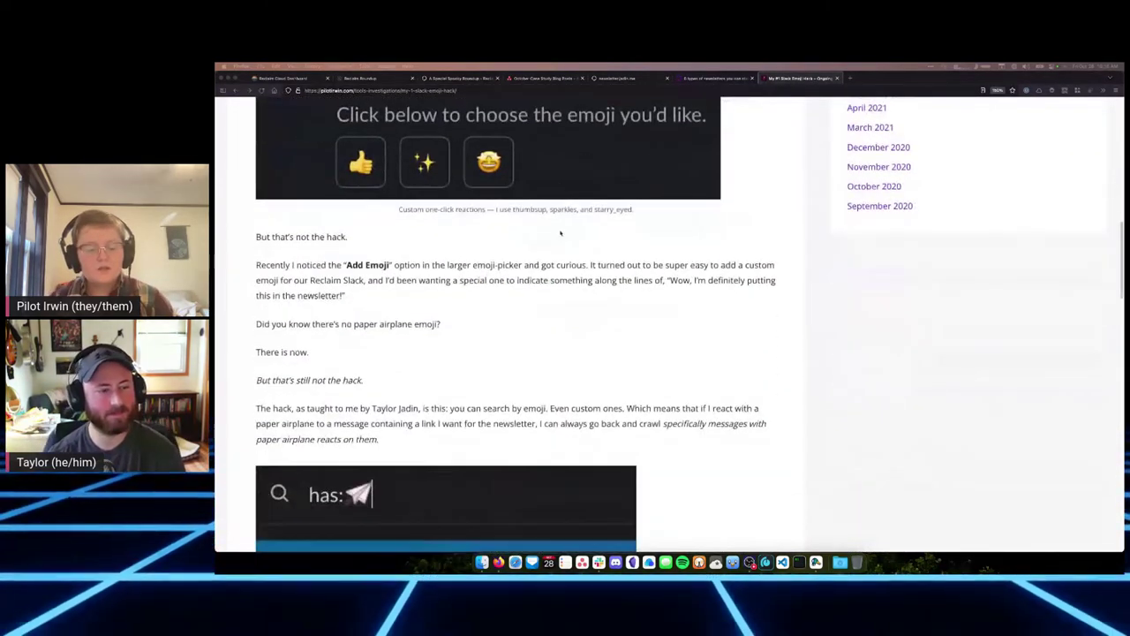
pyautogui.scroll(-4, 560, 233)
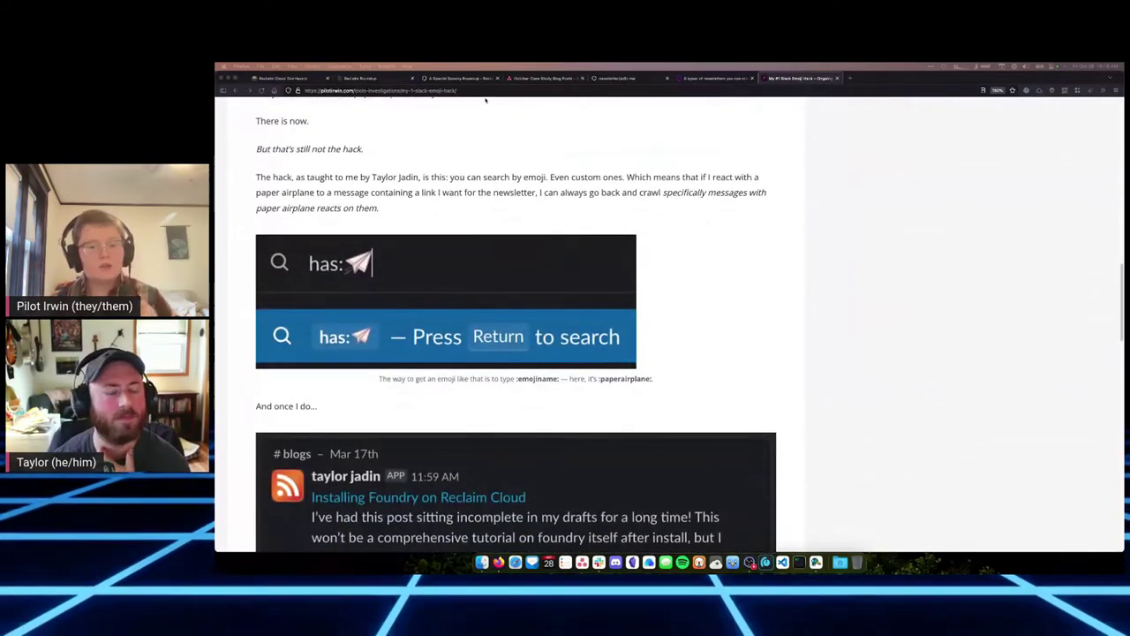
pyautogui.scroll(-2, 613, 215)
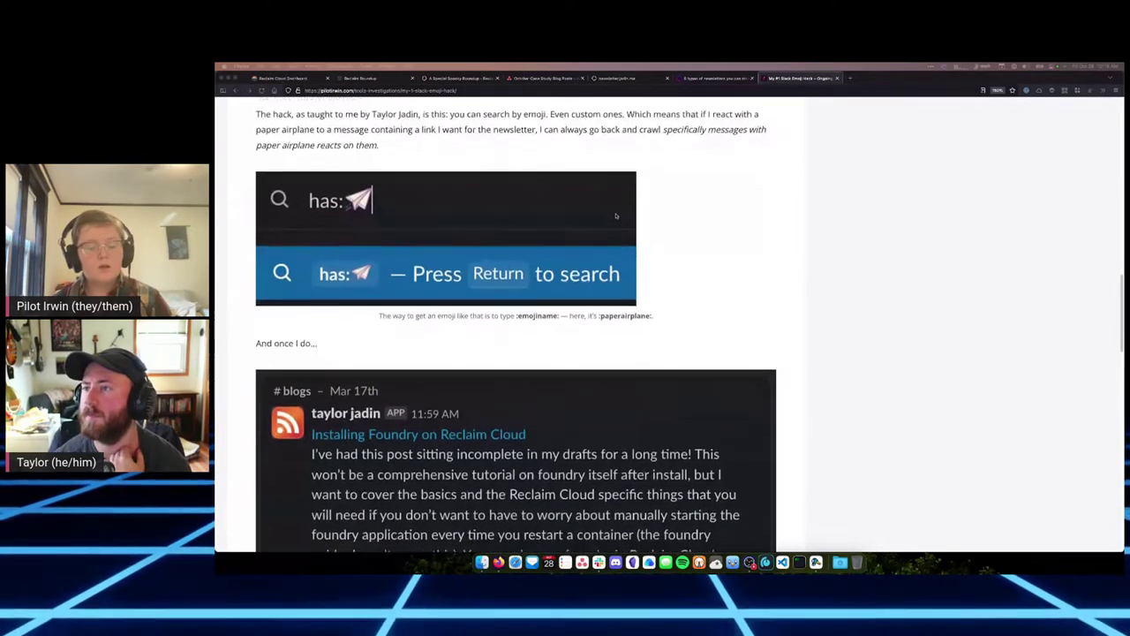
pyautogui.scroll(-3, 616, 215)
pyautogui.scroll(-10, 615, 215)
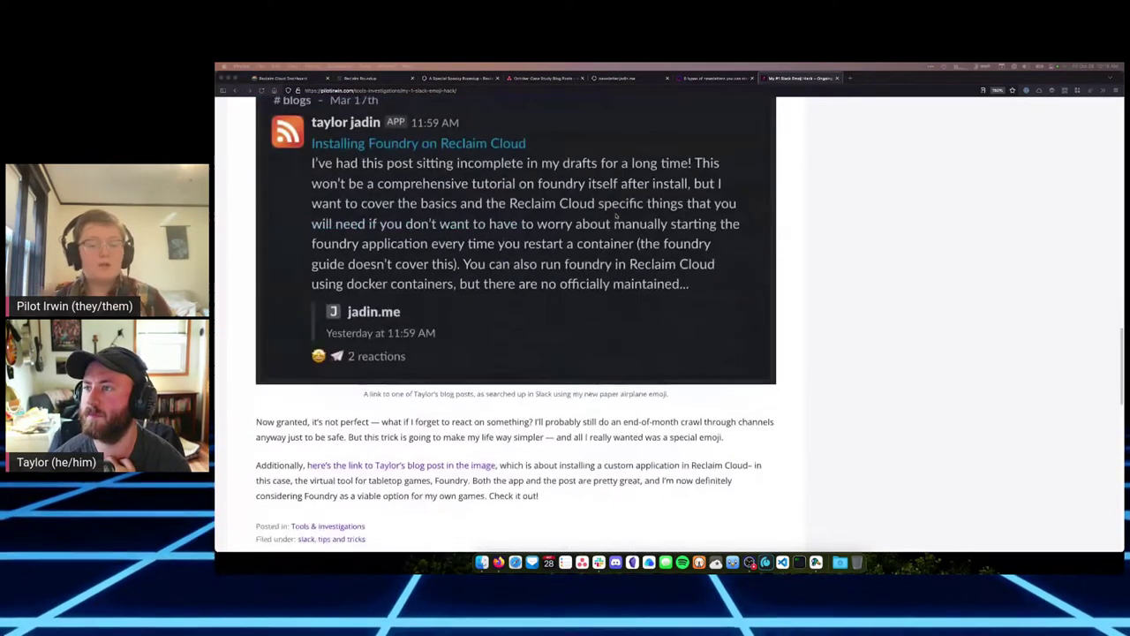
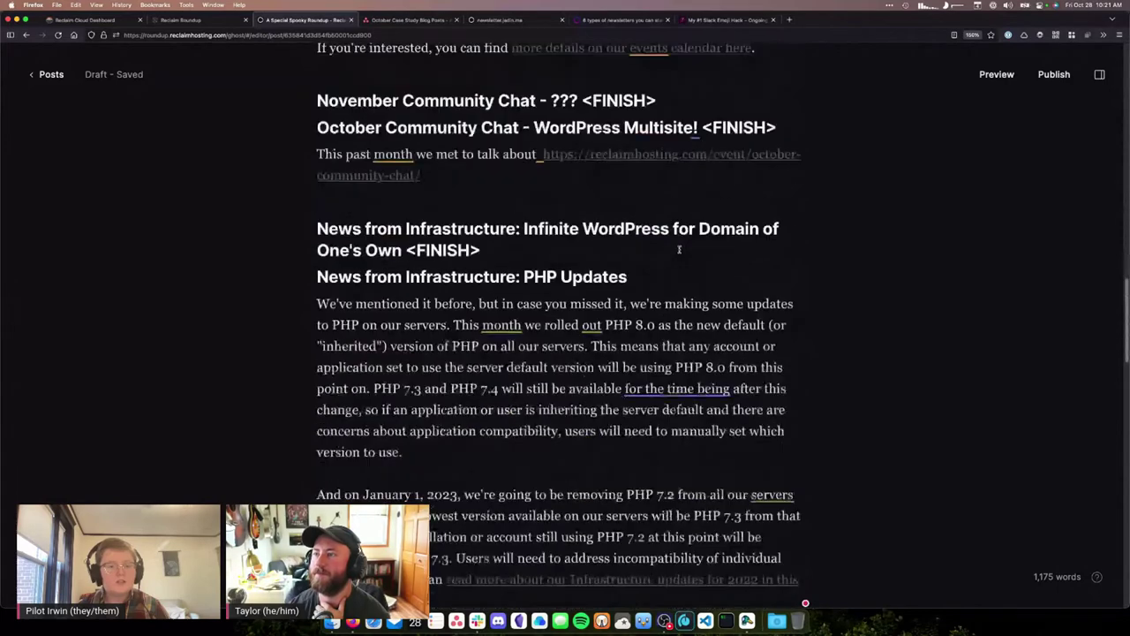
# Step: Review the rest of the "A Special Spooky Roundup" draft, from the infrastructure news through the Discord section to Staff Picks
pyautogui.scroll(-11, 679, 249)
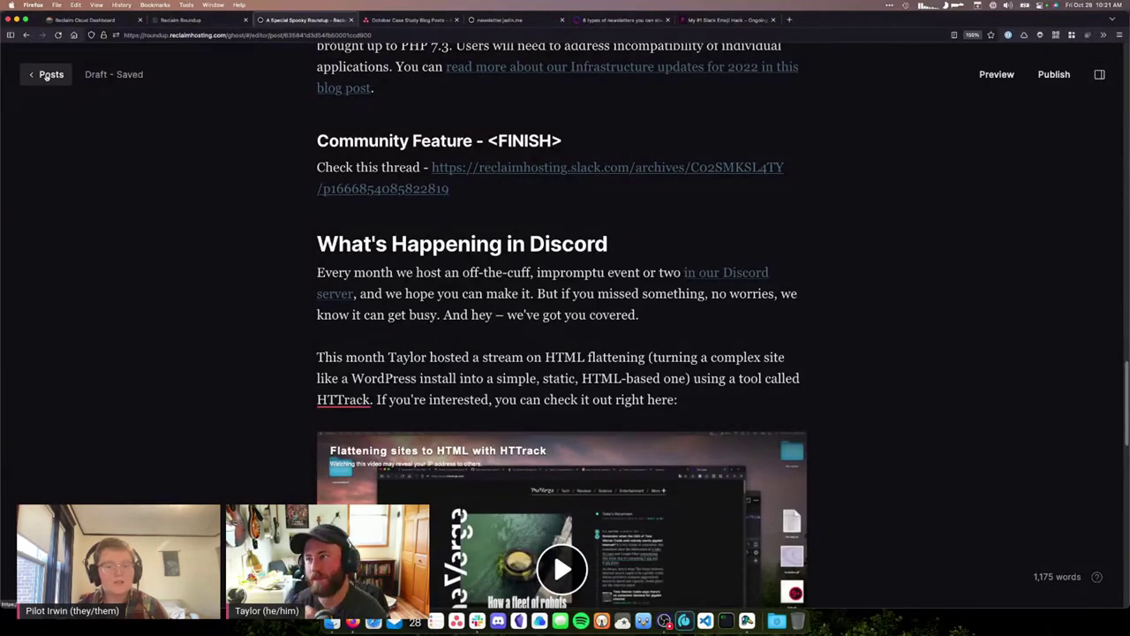
pyautogui.scroll(-7, 118, 143)
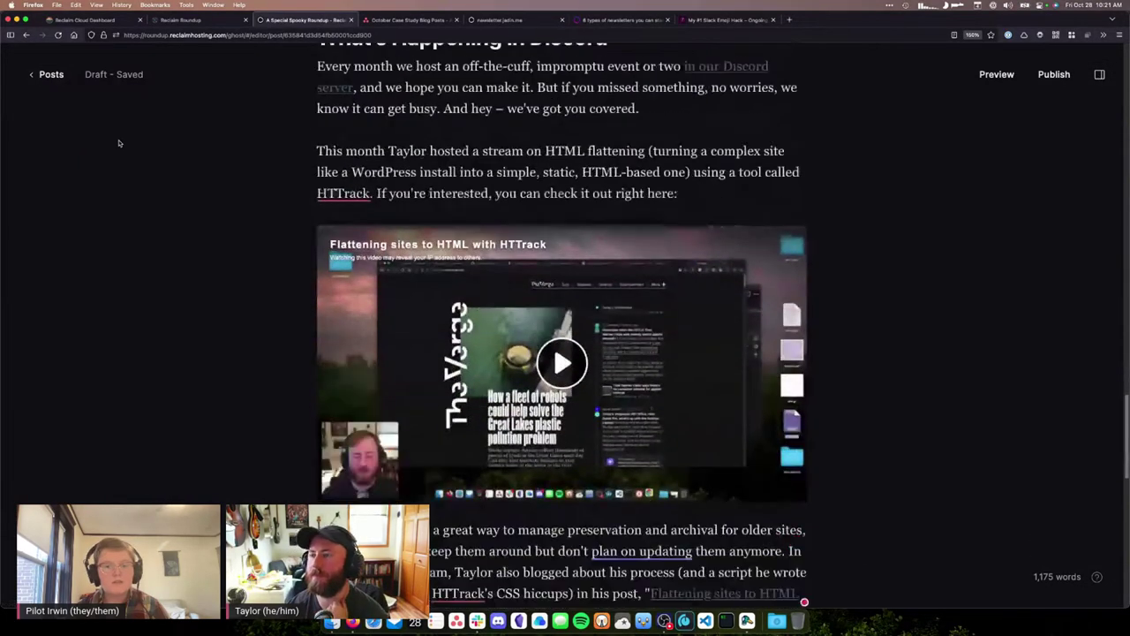
pyautogui.scroll(-15, 118, 143)
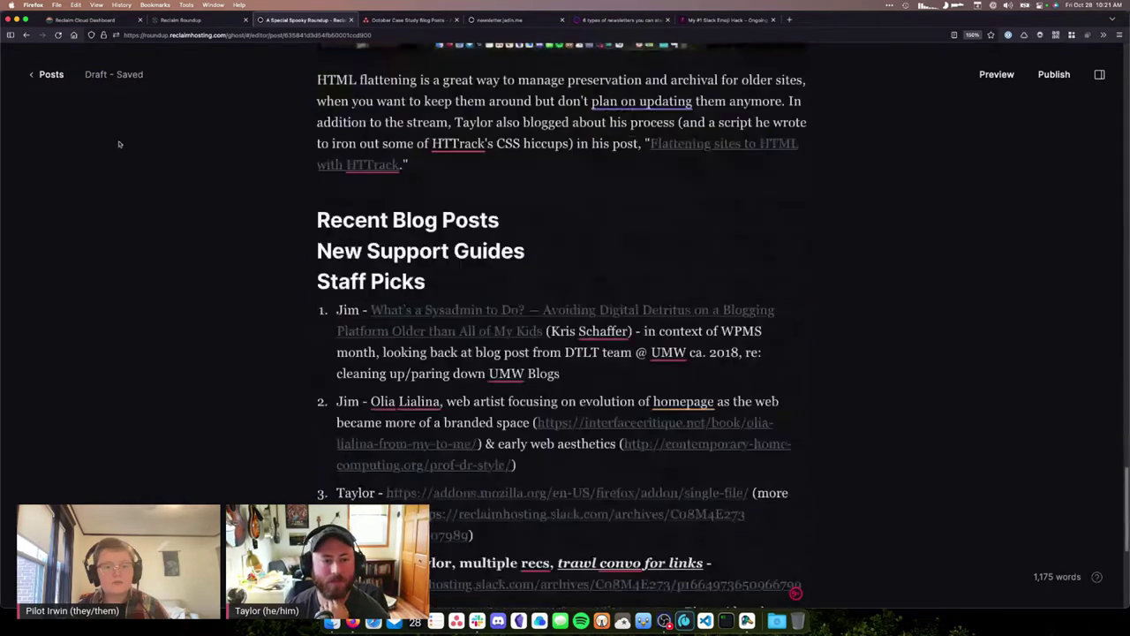
pyautogui.scroll(-5, 118, 143)
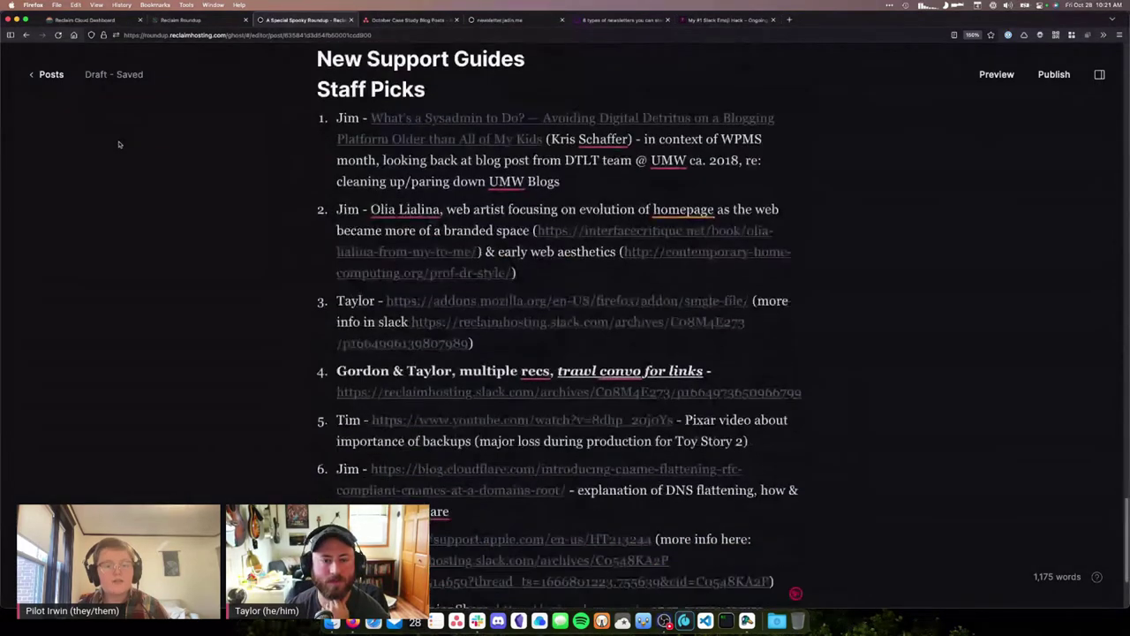
pyautogui.scroll(-4, 118, 143)
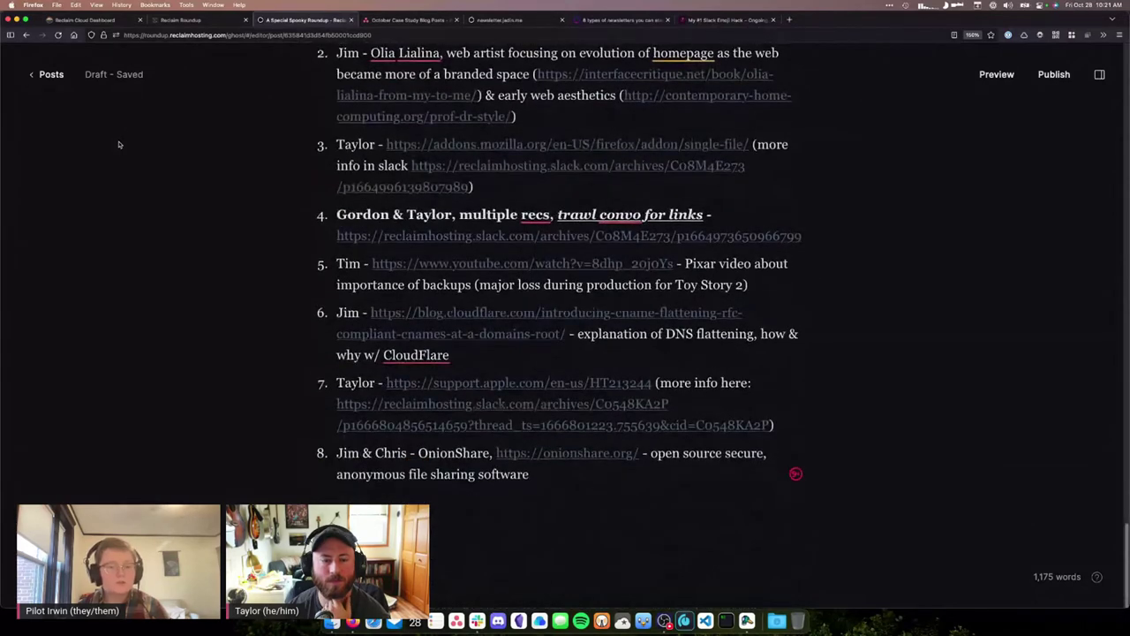
pyautogui.scroll(4, 118, 144)
pyautogui.scroll(-1, 118, 144)
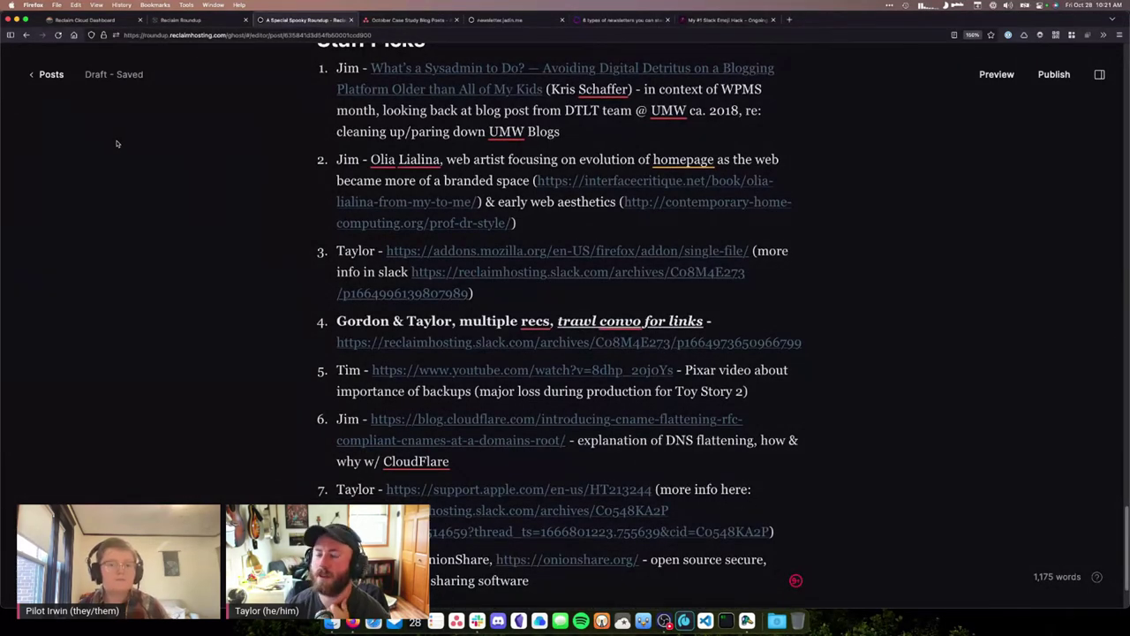
# Step: Return to the Reclaim Roundup posts list and look through its drafts and published newsletters
pyautogui.click(49, 75)
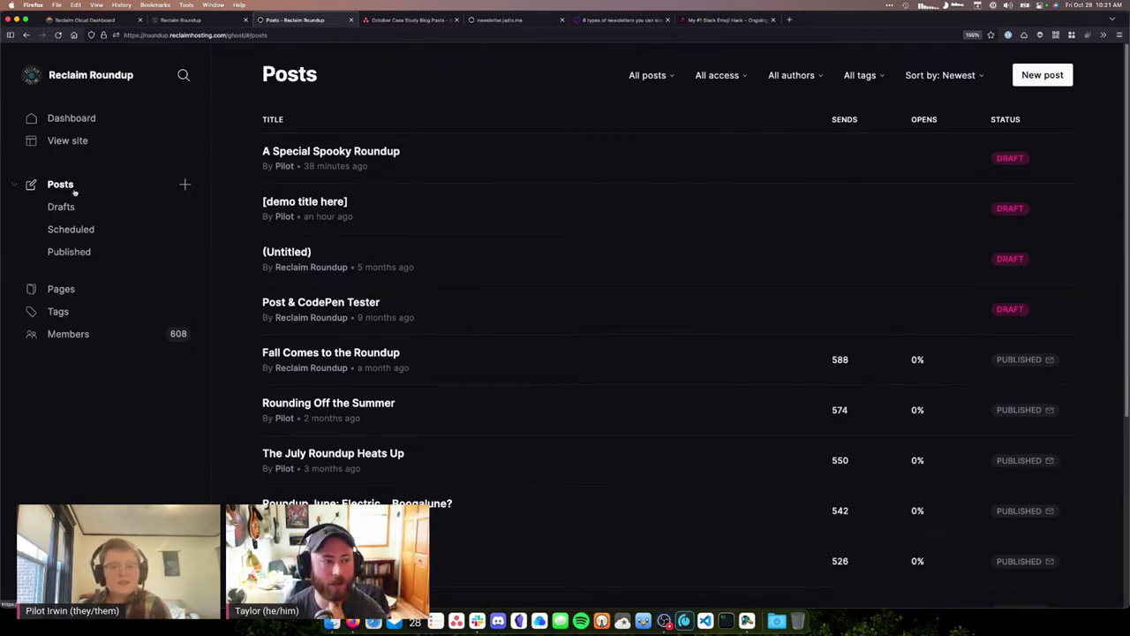
pyautogui.scroll(-3, 551, 346)
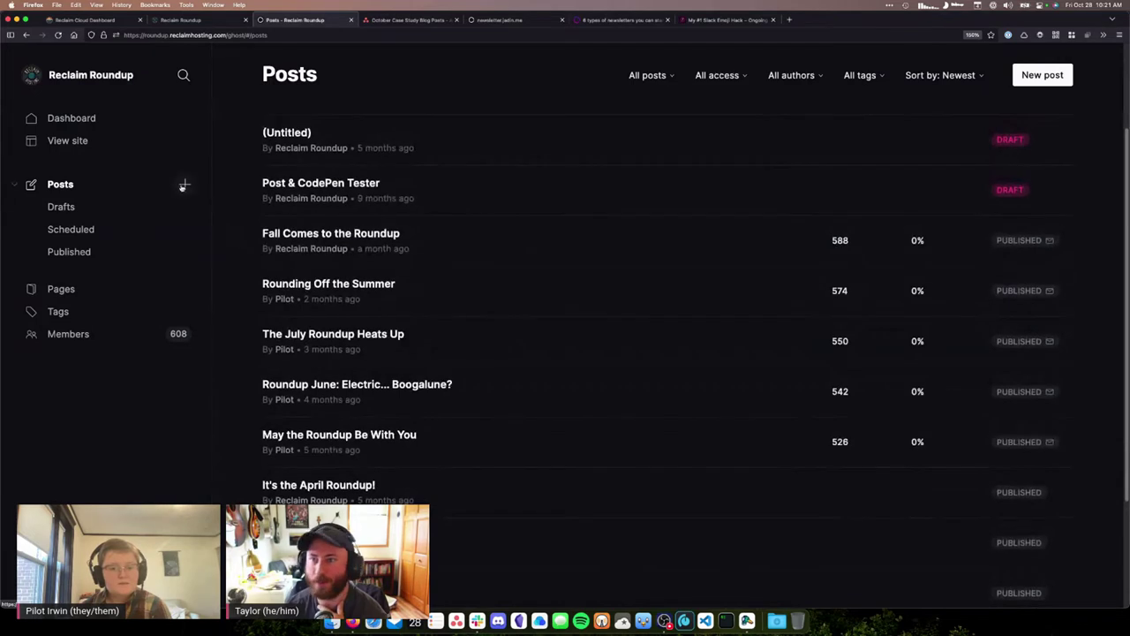
pyautogui.scroll(3, 495, 276)
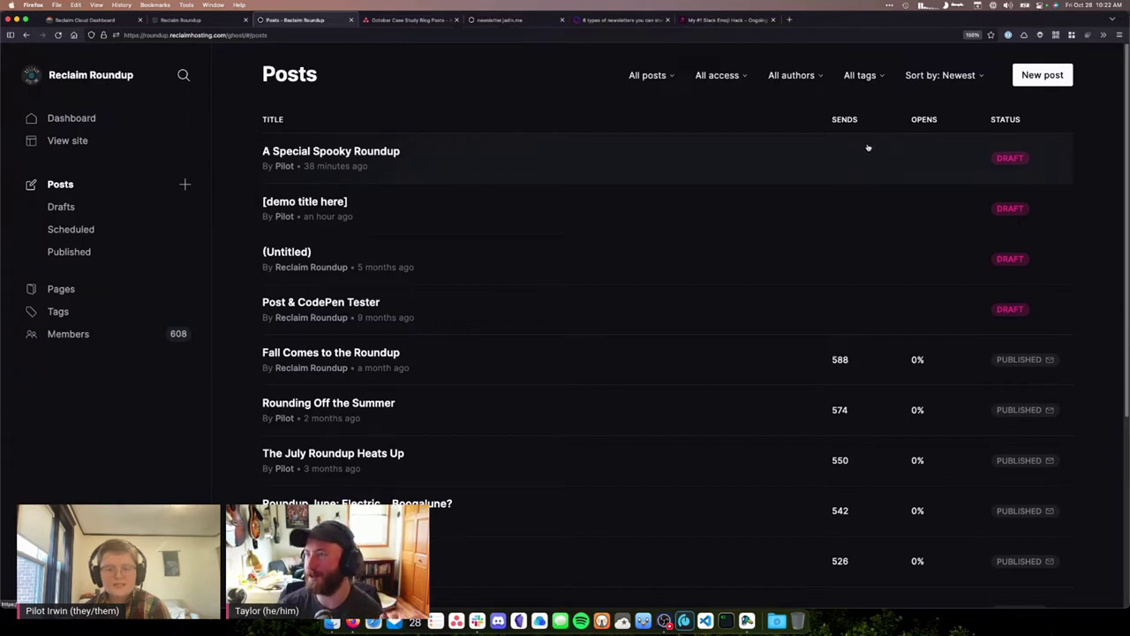
pyautogui.scroll(-1, 883, 246)
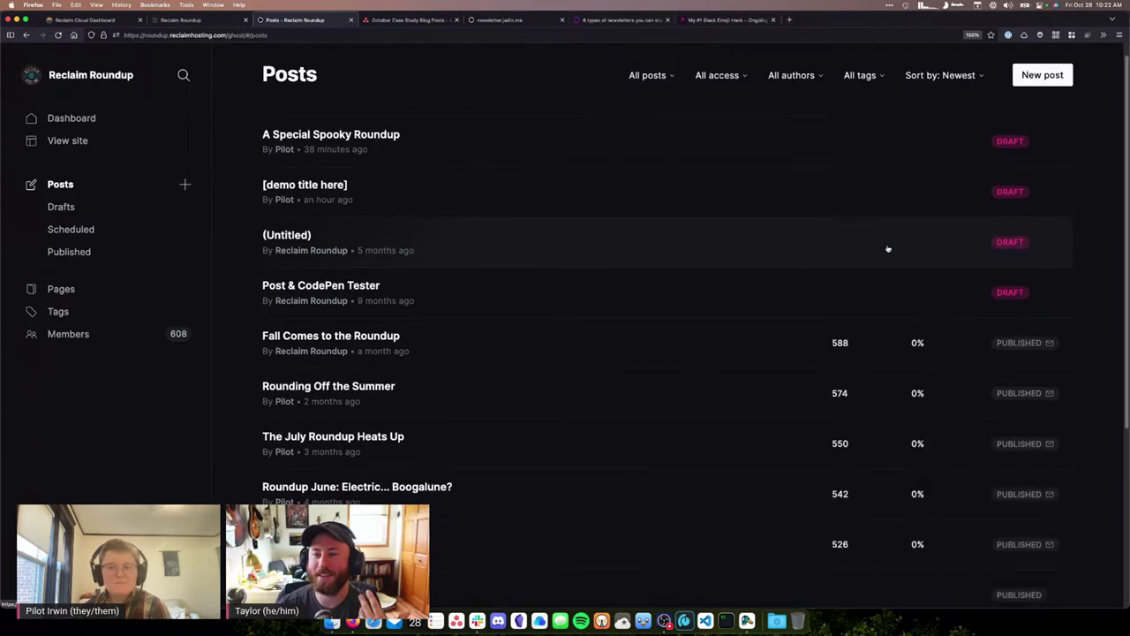
pyautogui.scroll(1, 882, 177)
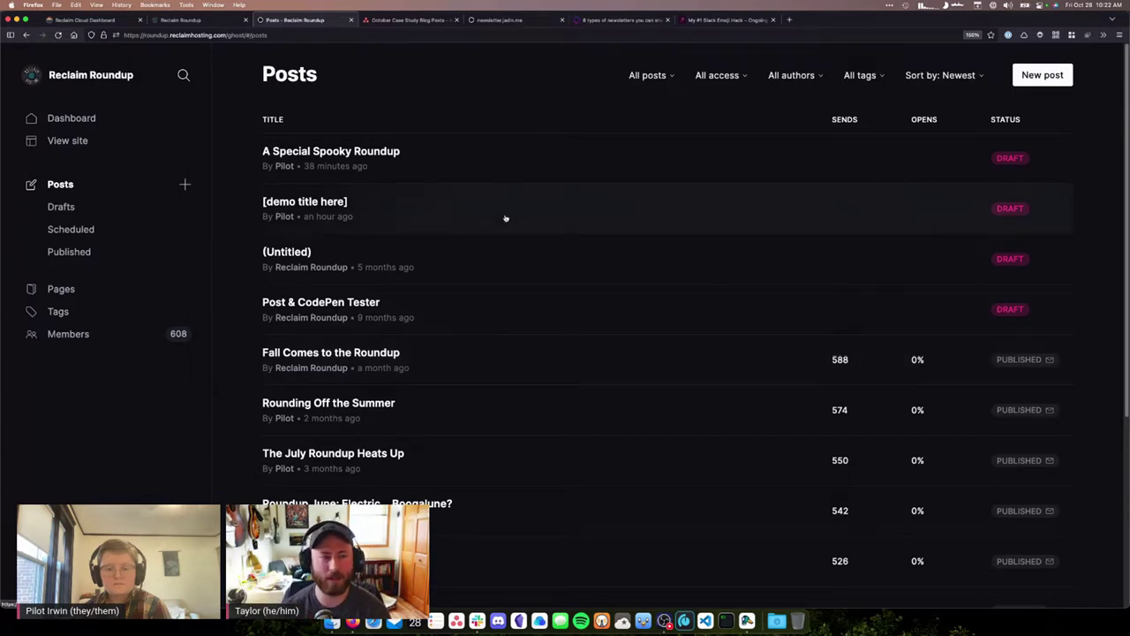
# Step: Reopen the "A Special Spooky Roundup" draft and examine its post settings, from URL and publish date to the email newsletter options
pyautogui.click(462, 171)
pyautogui.scroll(-1, 722, 176)
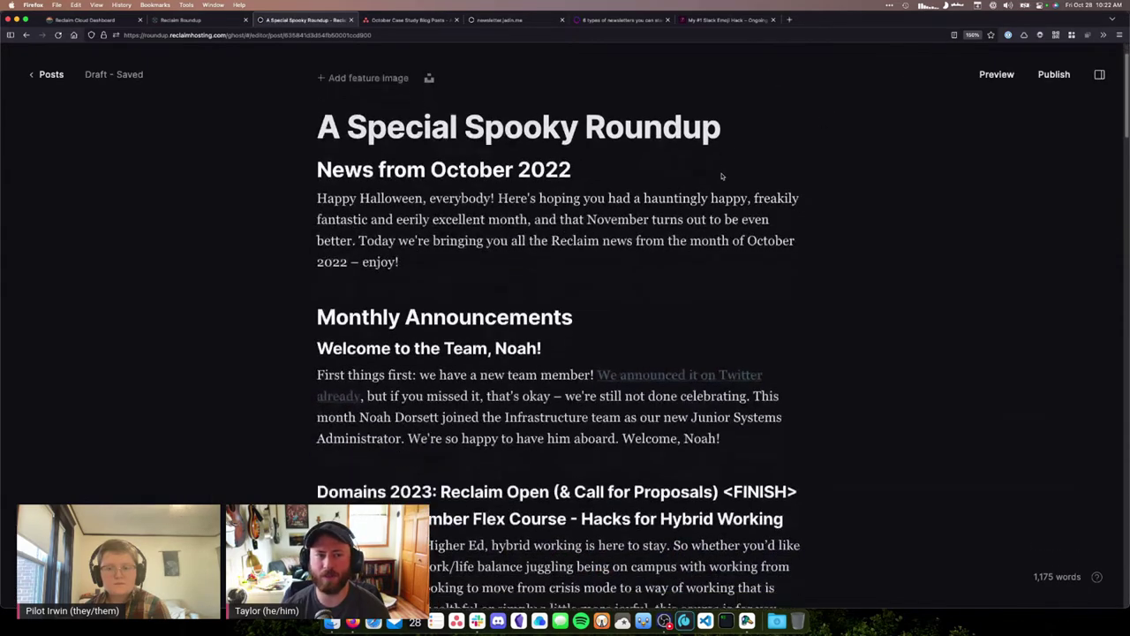
pyautogui.scroll(1, 722, 176)
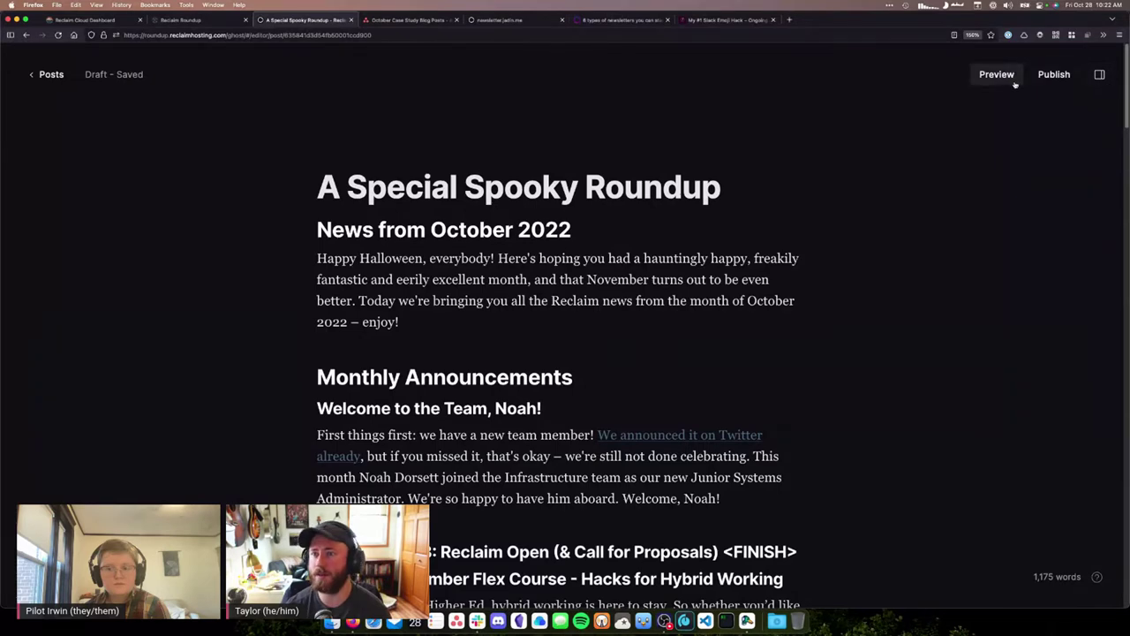
pyautogui.click(1101, 75)
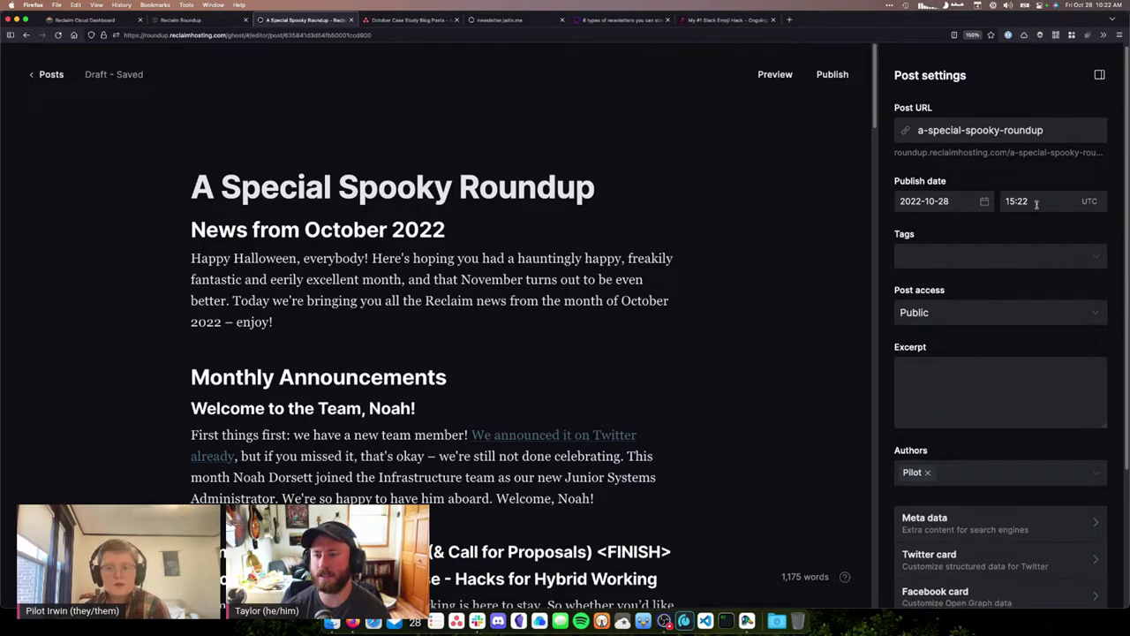
pyautogui.scroll(-2, 1033, 205)
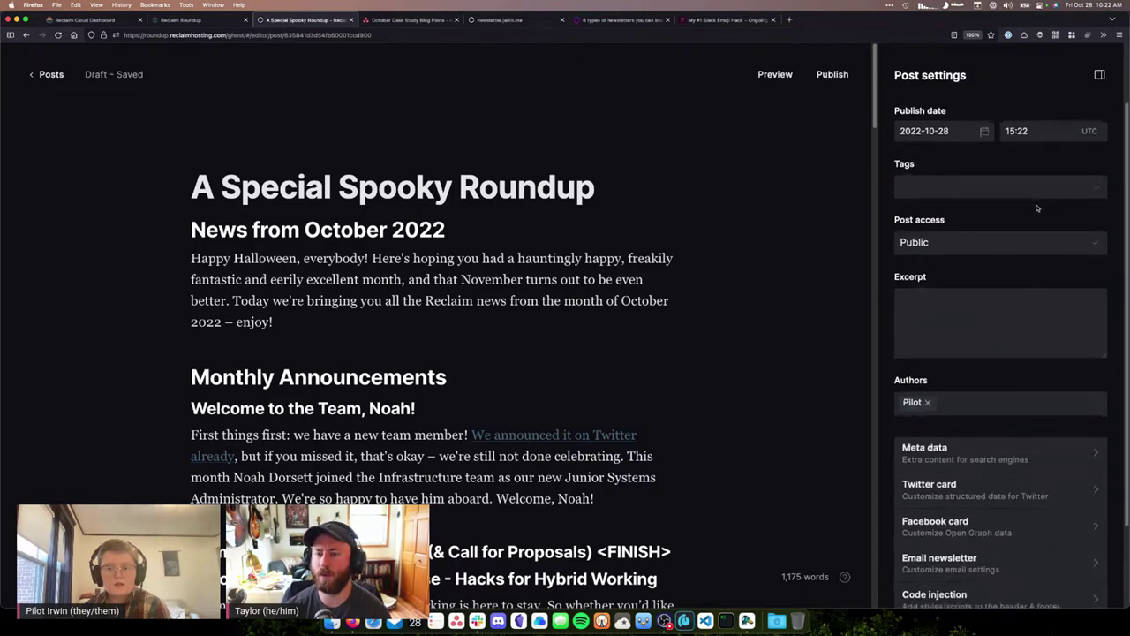
pyautogui.scroll(-2, 1037, 208)
pyautogui.scroll(3, 1007, 195)
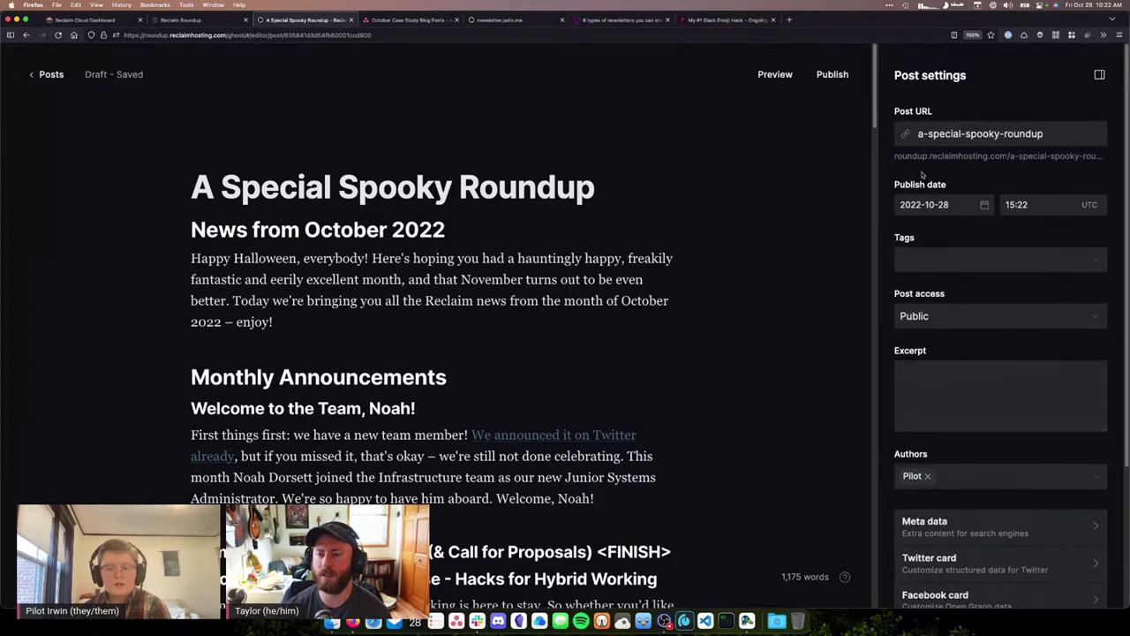
pyautogui.scroll(-1, 1017, 211)
pyautogui.scroll(-1, 1015, 210)
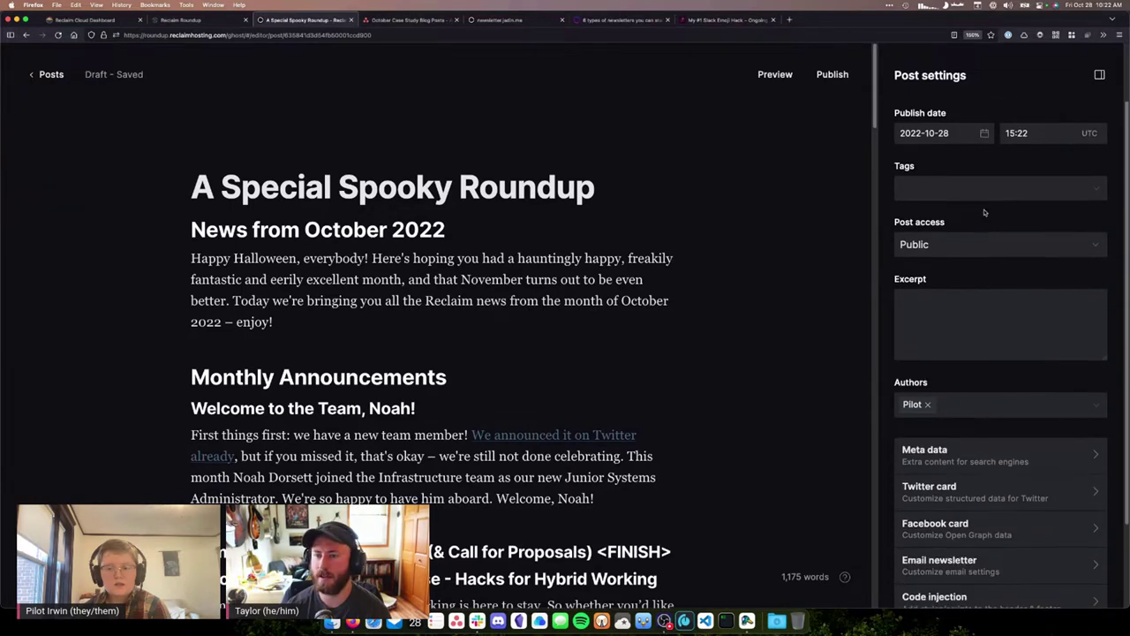
# Step: Check the post access choices in the "A Special Spooky Roundup" settings, leaving the post Public
pyautogui.scroll(-1, 966, 190)
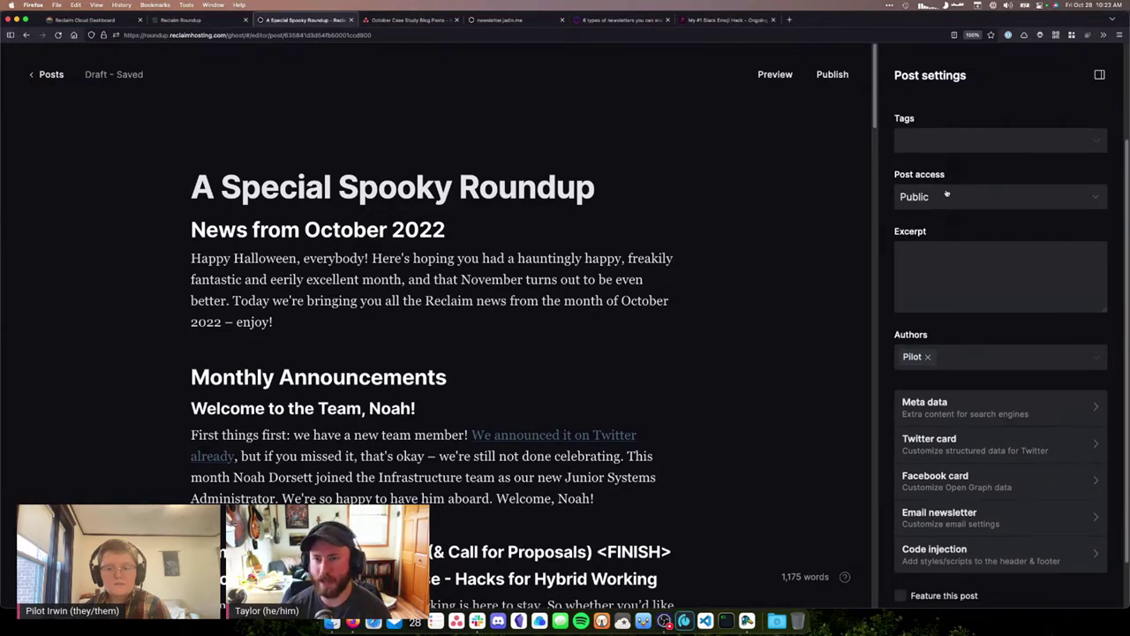
pyautogui.click(951, 196)
pyautogui.click(954, 169)
pyautogui.scroll(-1, 960, 194)
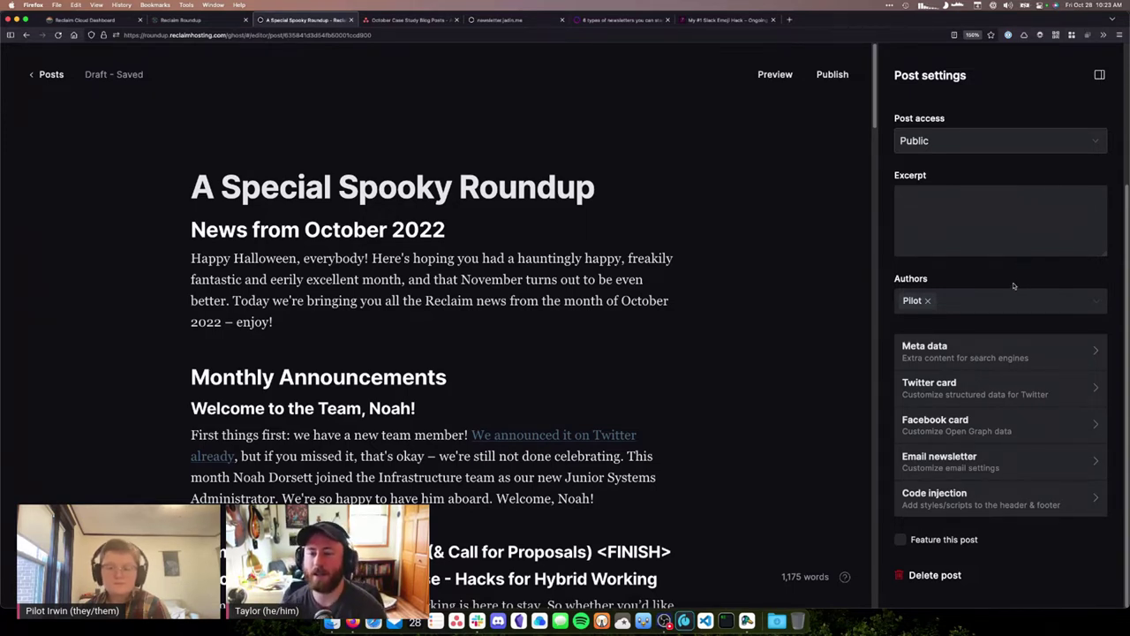
# Step: Review the draft's Twitter card and Facebook card settings, including the image, title, description and preview of each
pyautogui.click(964, 384)
pyautogui.scroll(-3, 960, 404)
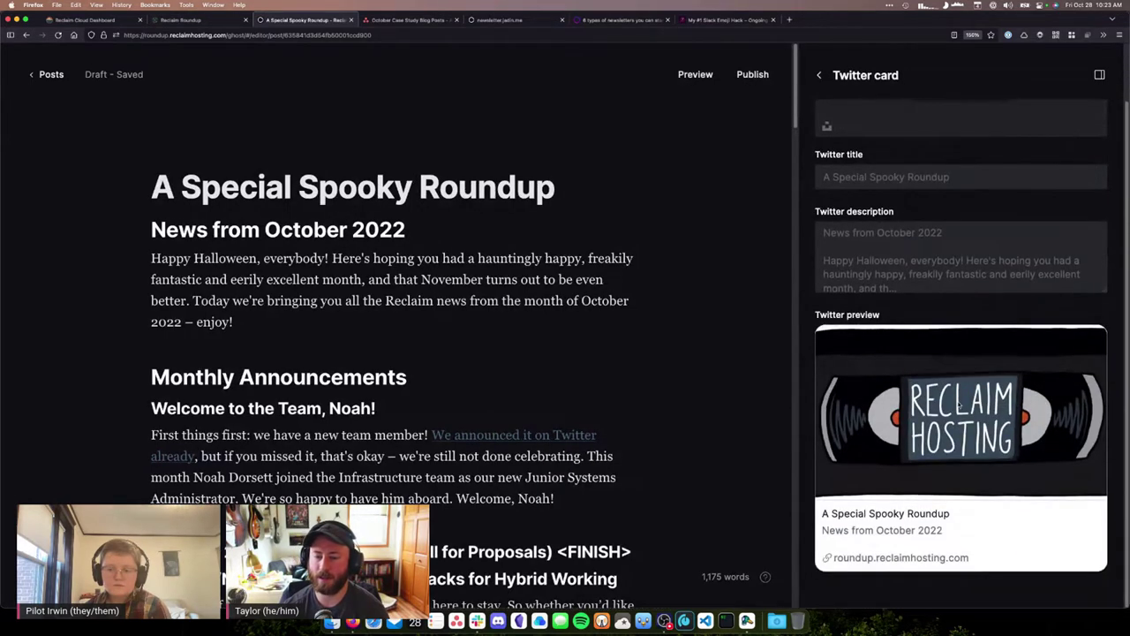
pyautogui.scroll(2, 959, 404)
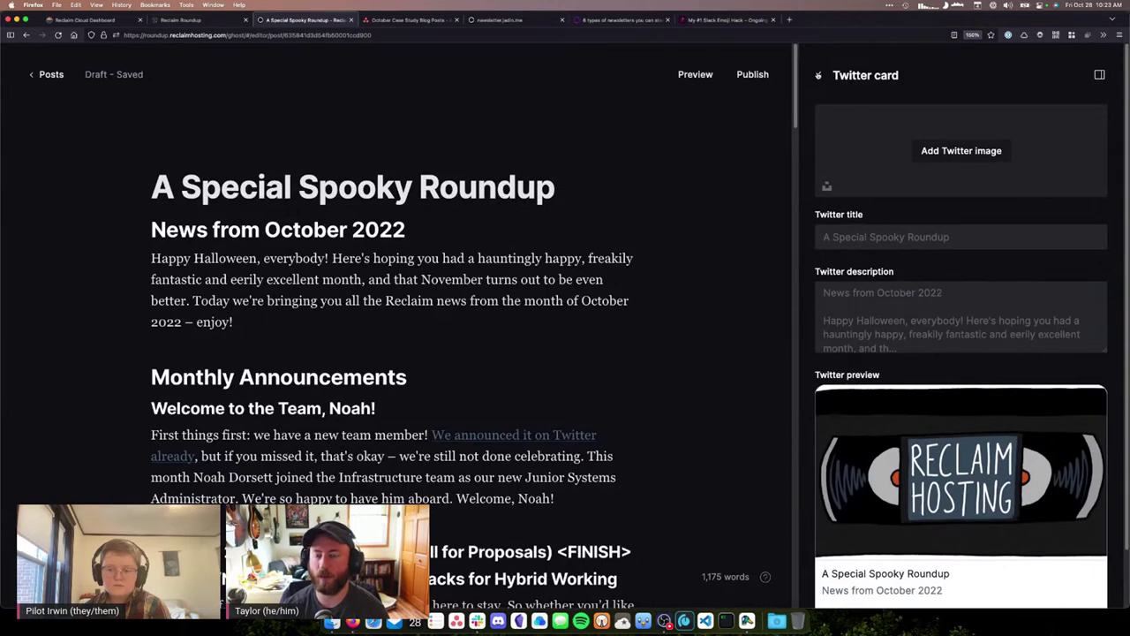
pyautogui.click(817, 75)
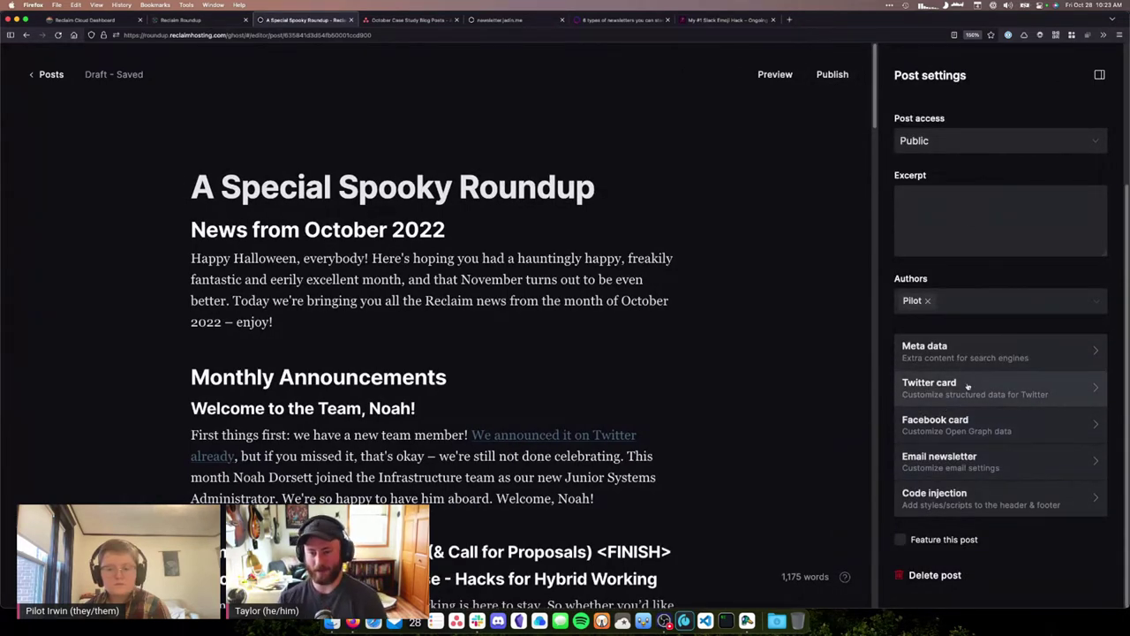
pyautogui.click(978, 420)
pyautogui.scroll(-1, 917, 284)
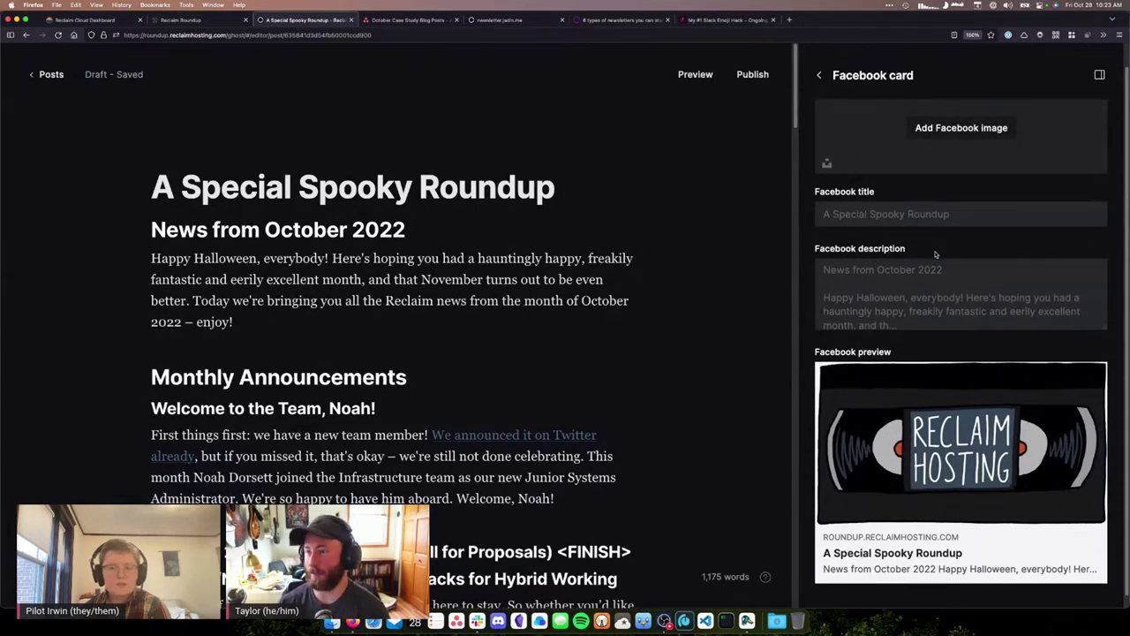
pyautogui.click(819, 75)
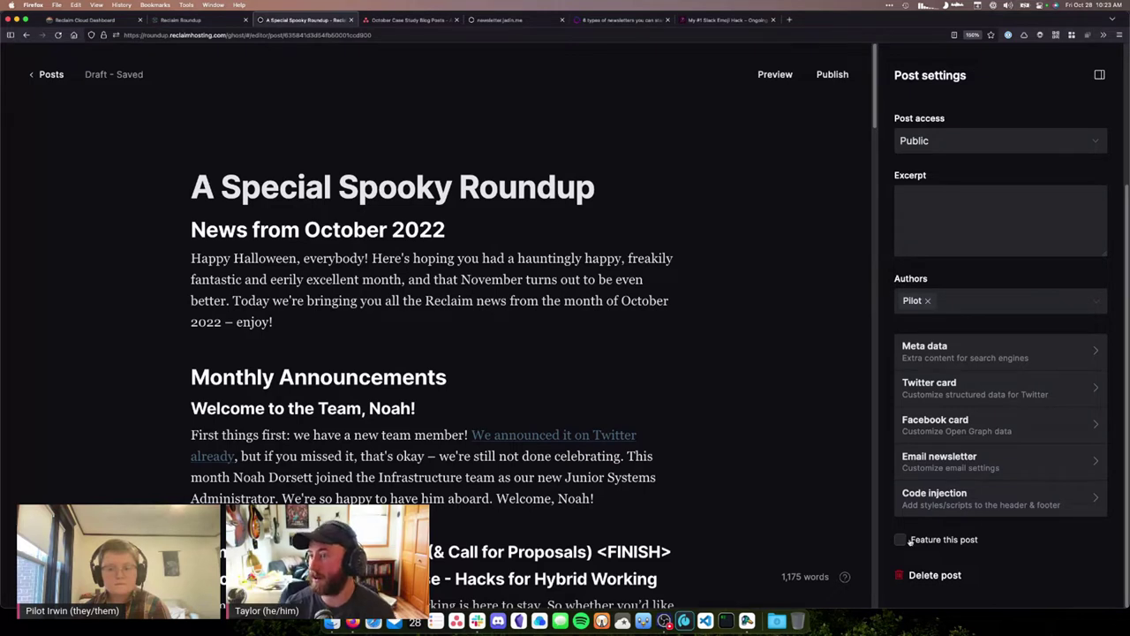
# Step: Look over the full range of post settings once more, from Post URL to Feature this post, and close them
pyautogui.scroll(5, 963, 250)
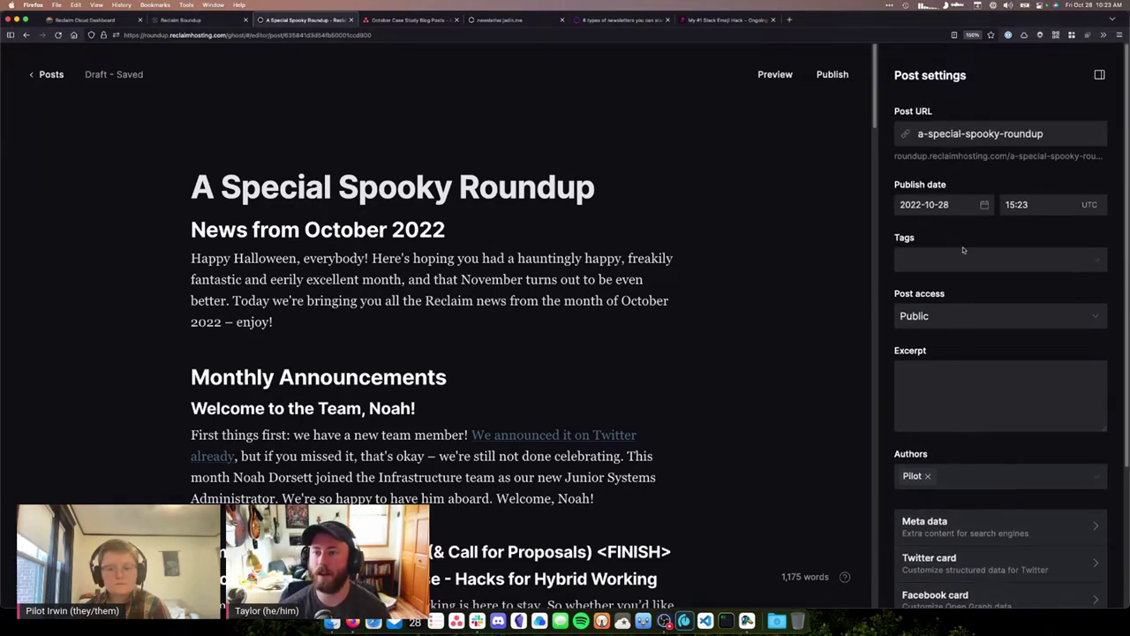
pyautogui.scroll(-5, 956, 497)
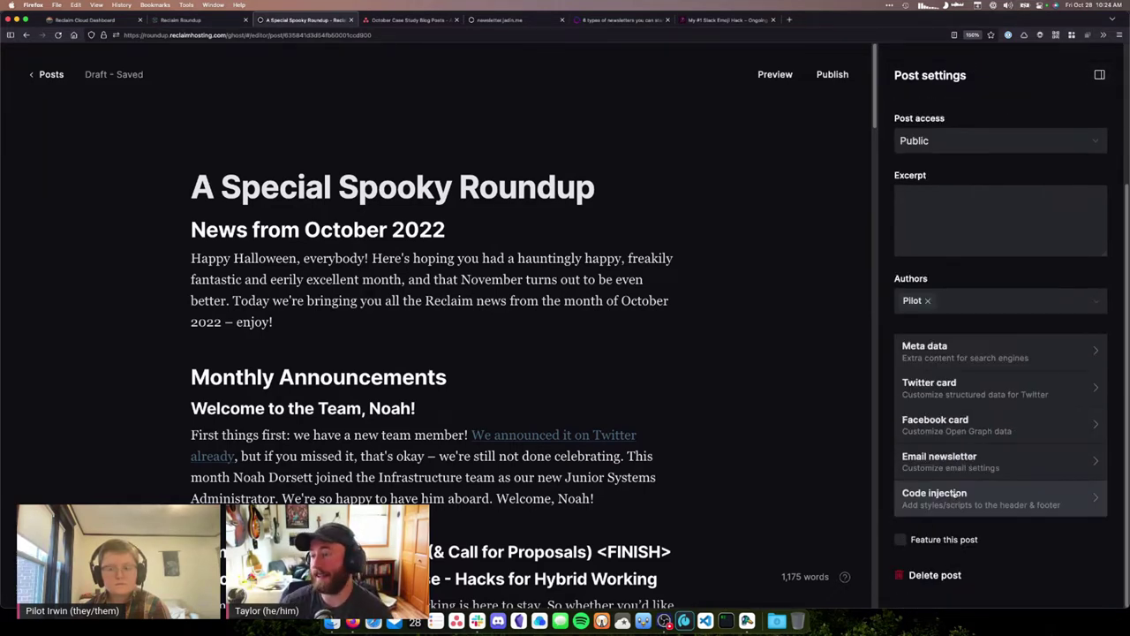
pyautogui.scroll(5, 954, 494)
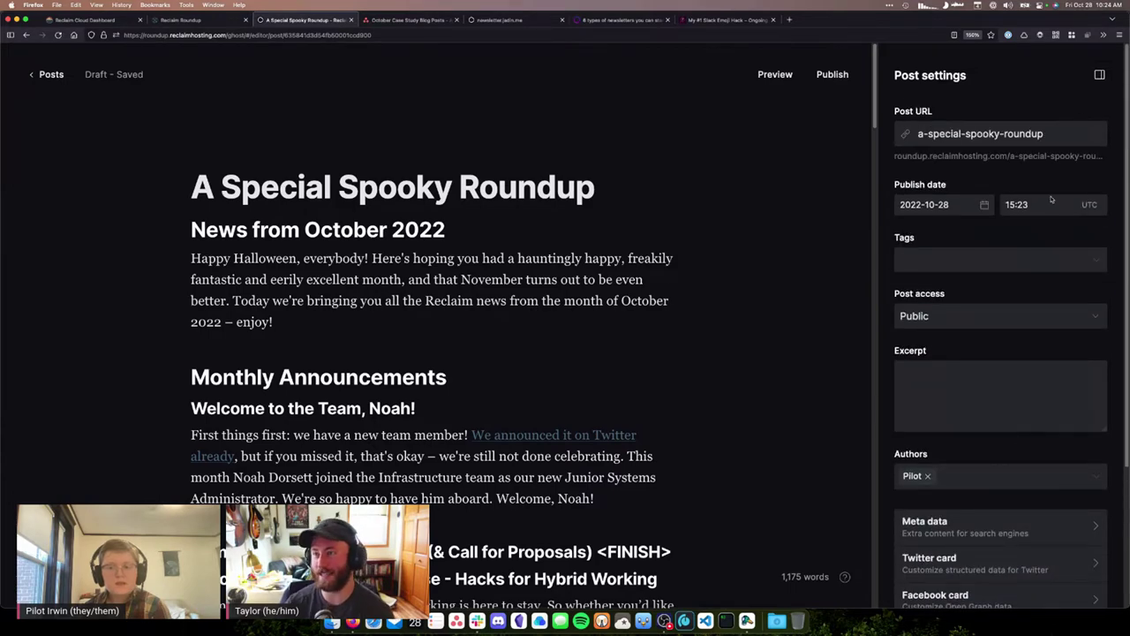
pyautogui.click(1099, 74)
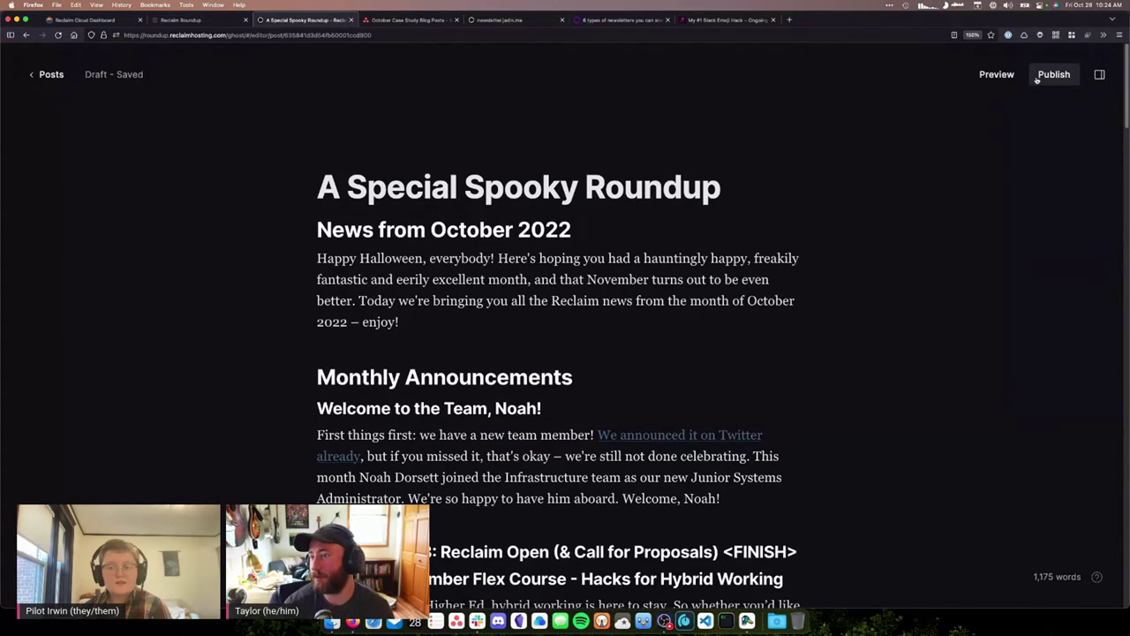
# Step: Add a blank paragraph below the OnionShare item at the end of the draft
pyautogui.click(545, 321)
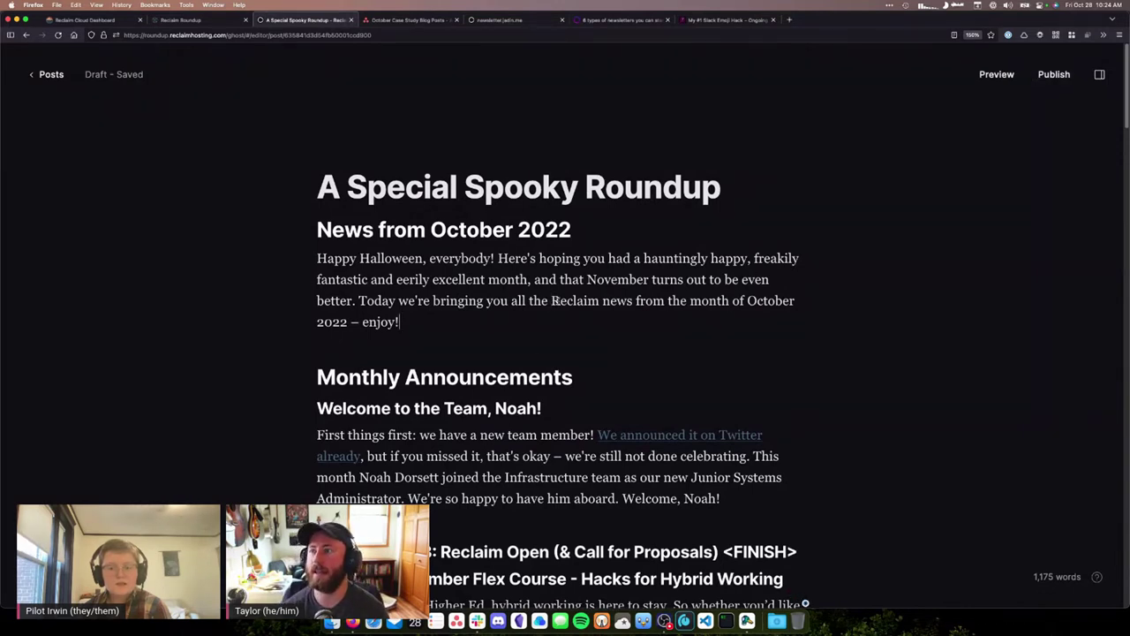
pyautogui.scroll(-20, 532, 330)
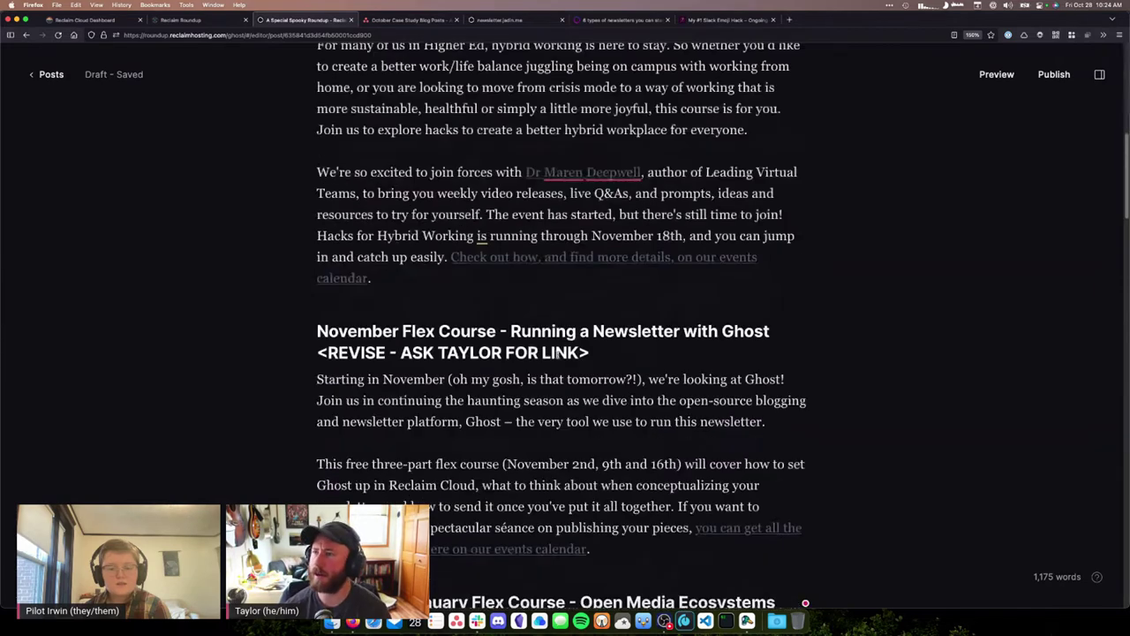
pyautogui.scroll(-5, 565, 365)
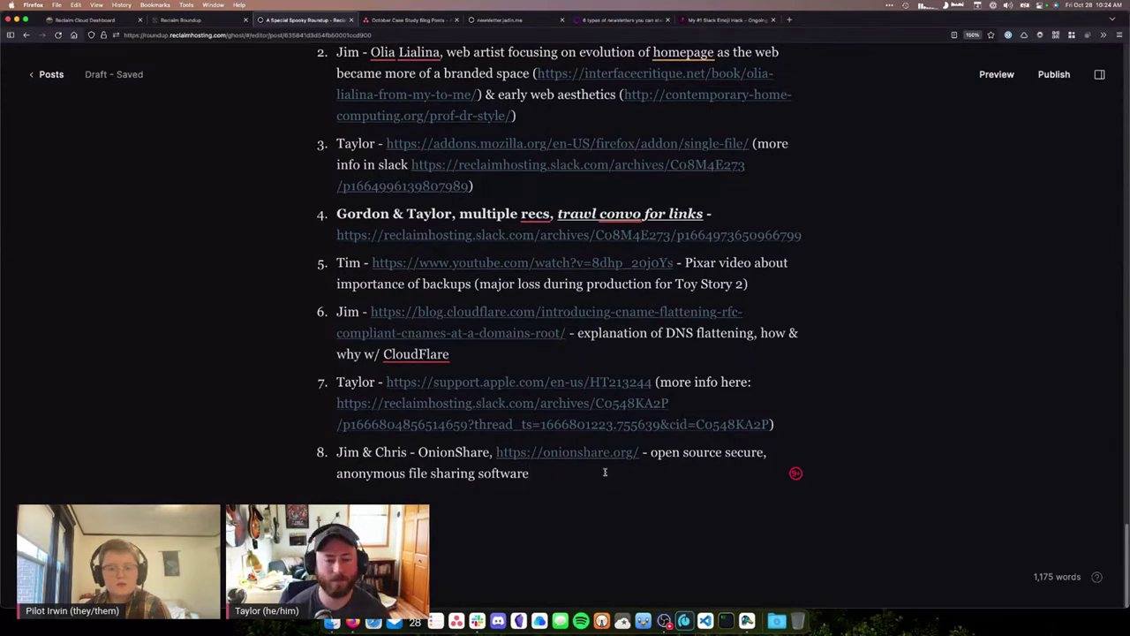
pyautogui.press('Return')
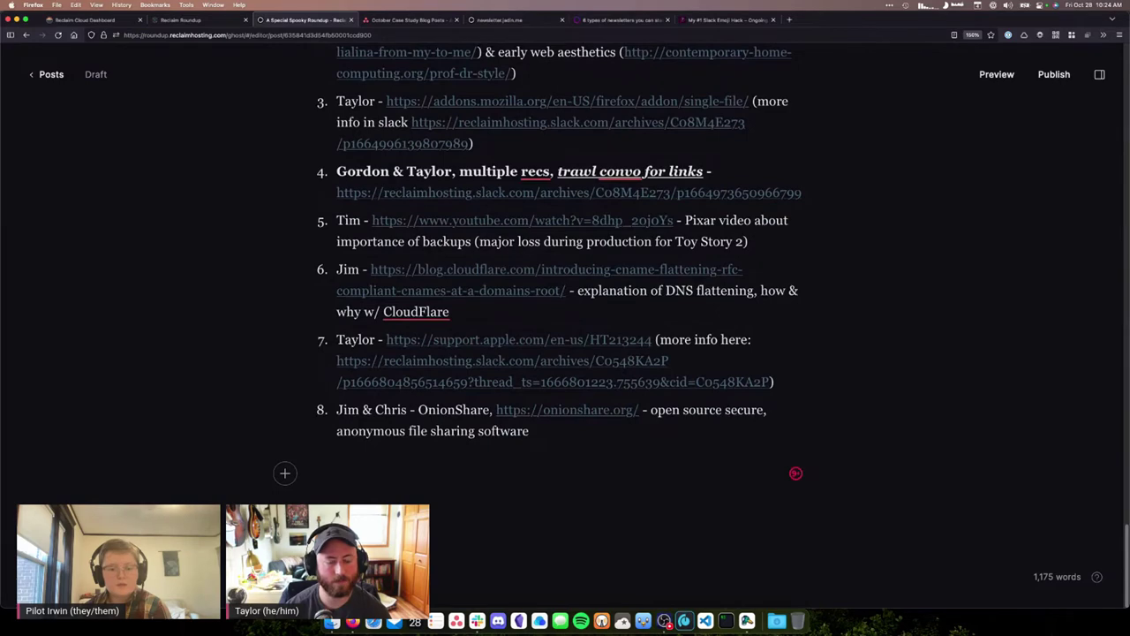
pyautogui.press('BackSpace')
pyautogui.press('BackSpace')
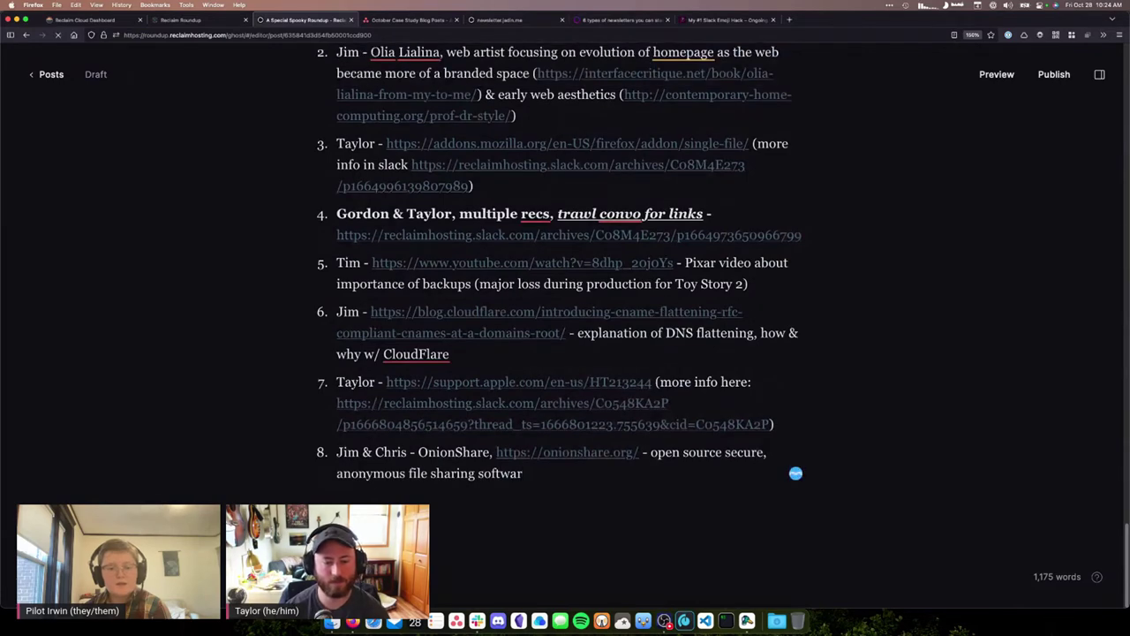
pyautogui.hotkey('ctrl', 'z')
pyautogui.hotkey('ctrl', 'z')
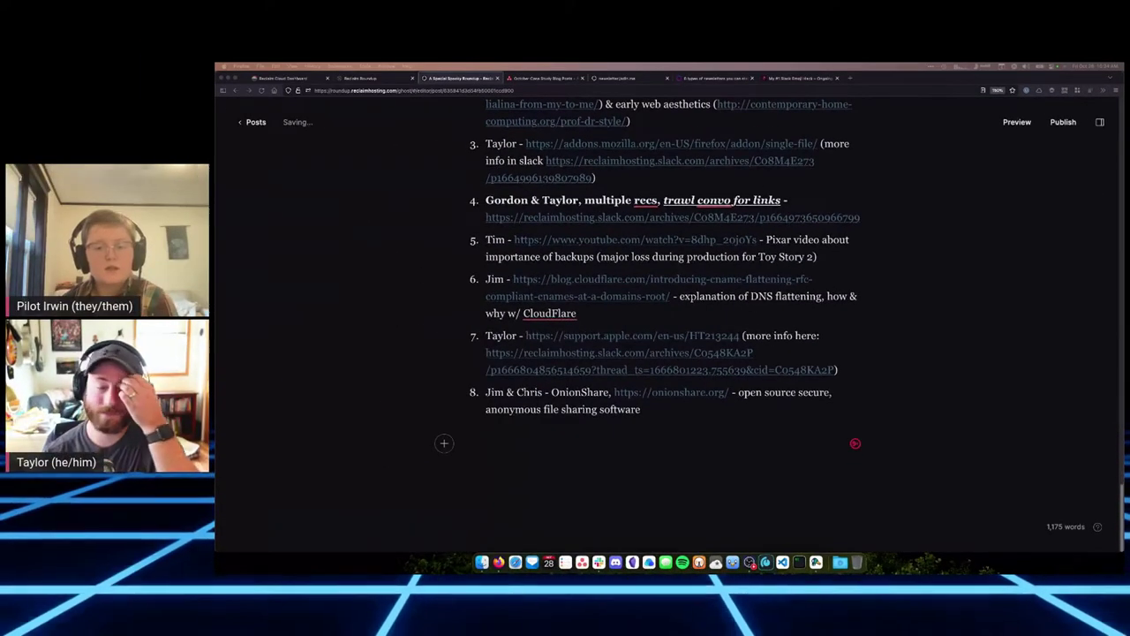
pyautogui.click(527, 449)
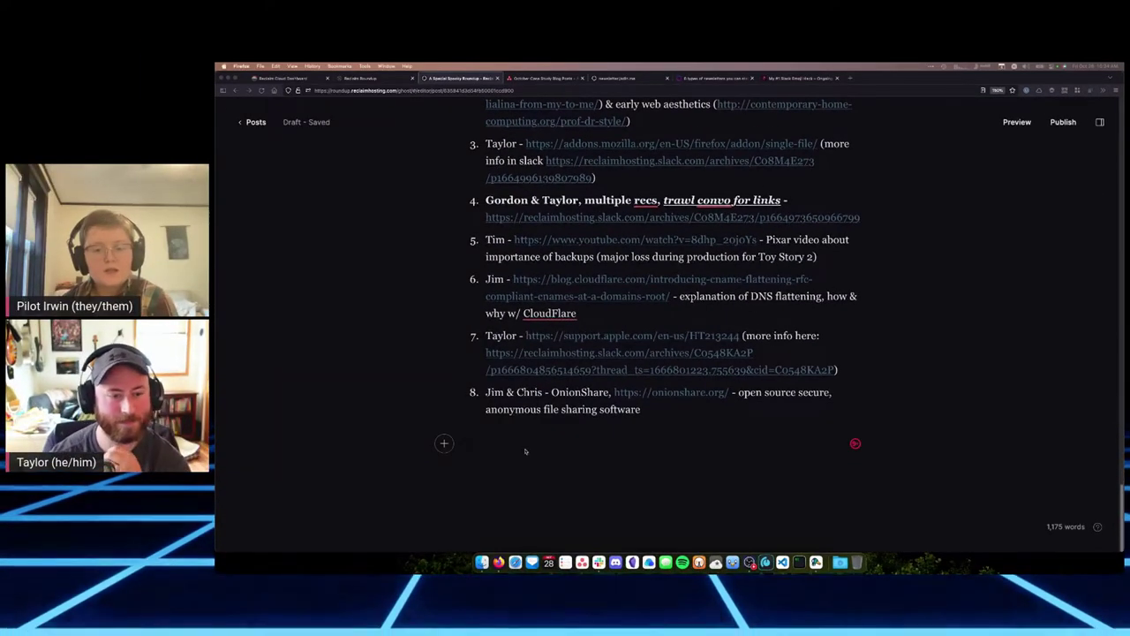
# Step: Browse the content cards that can be inserted in the blank paragraph, from the Primary cards through all the Embed options
pyautogui.click(444, 443)
pyautogui.scroll(-5, 660, 466)
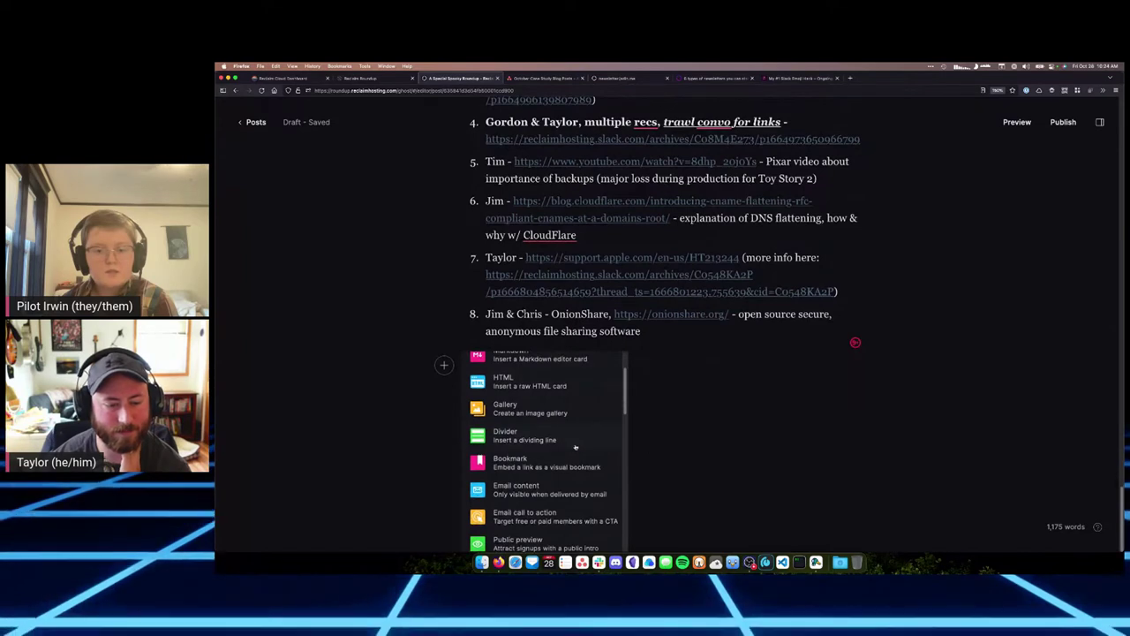
pyautogui.scroll(2, 575, 448)
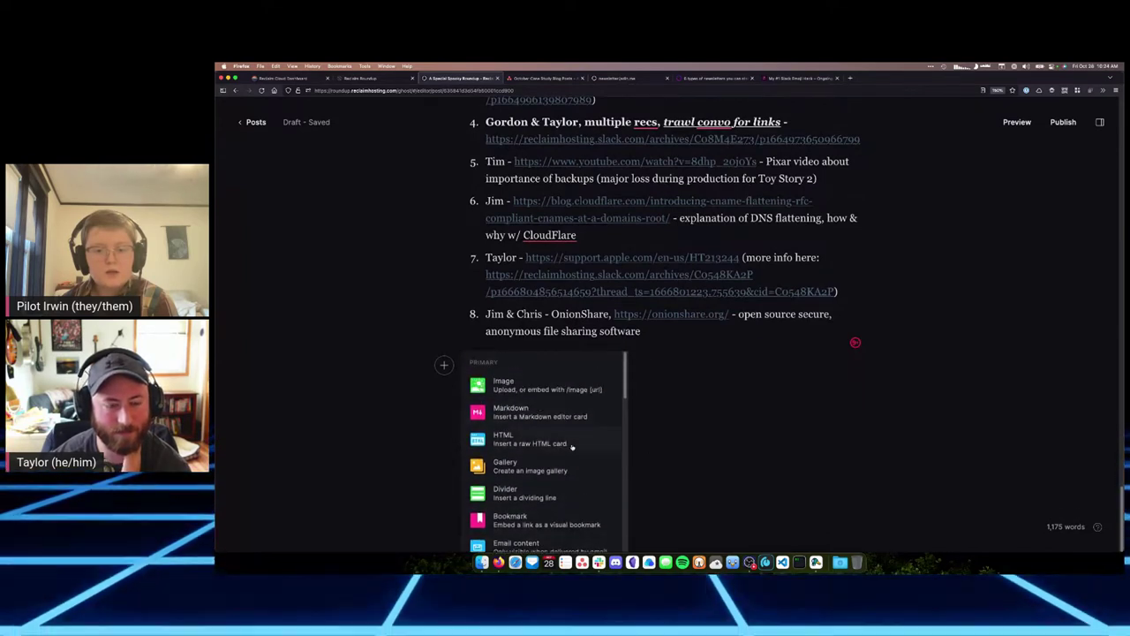
pyautogui.scroll(-3, 571, 448)
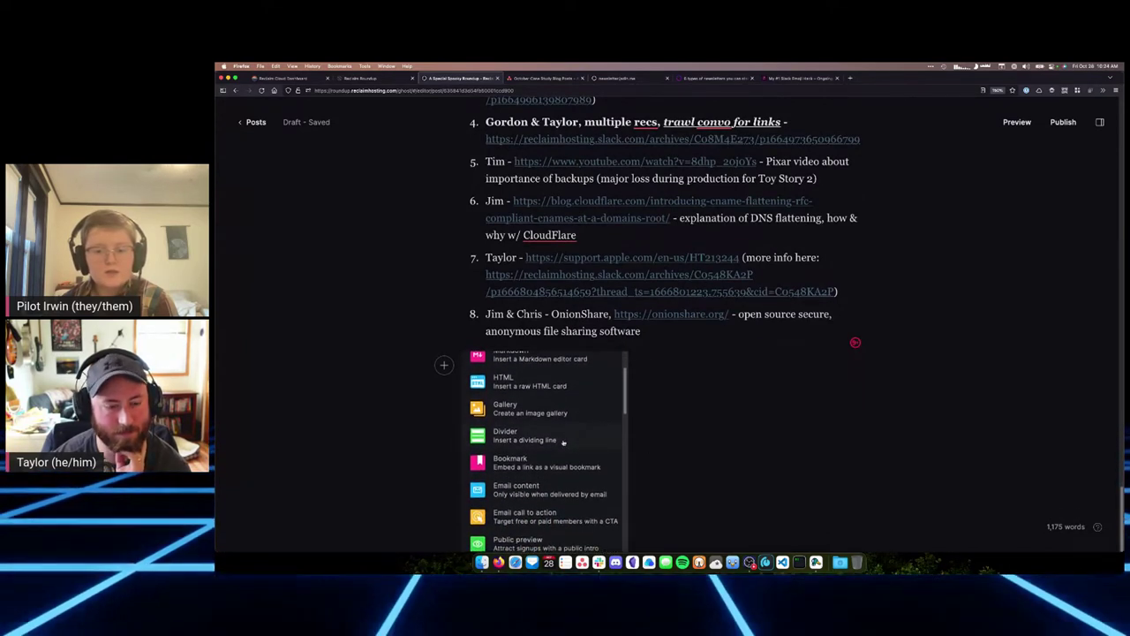
pyautogui.scroll(-4, 562, 442)
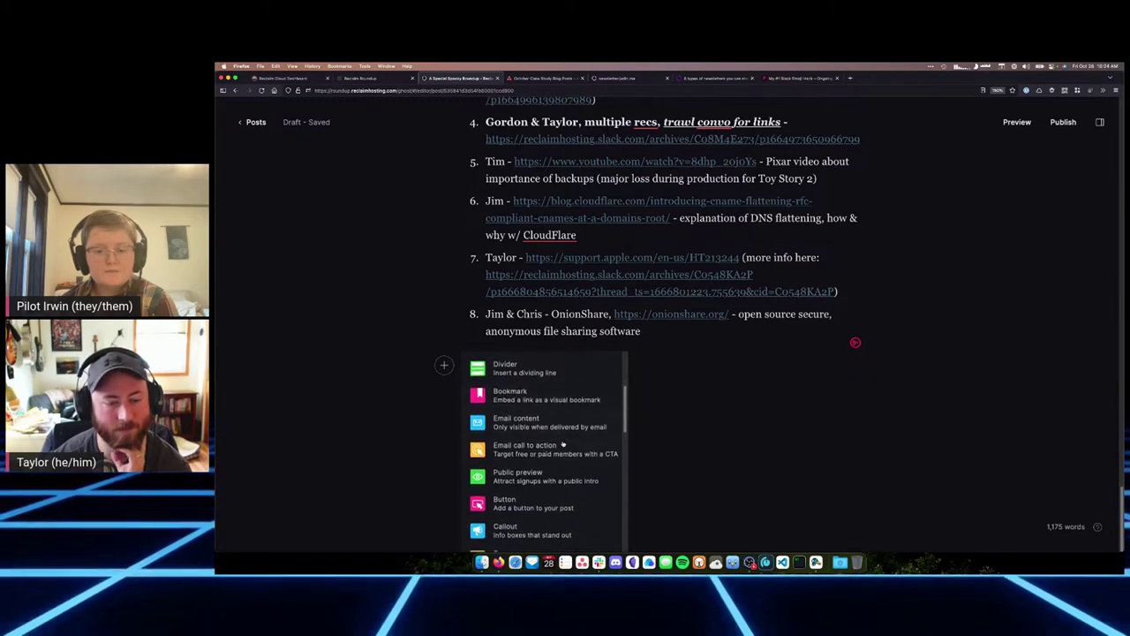
pyautogui.scroll(-4, 562, 444)
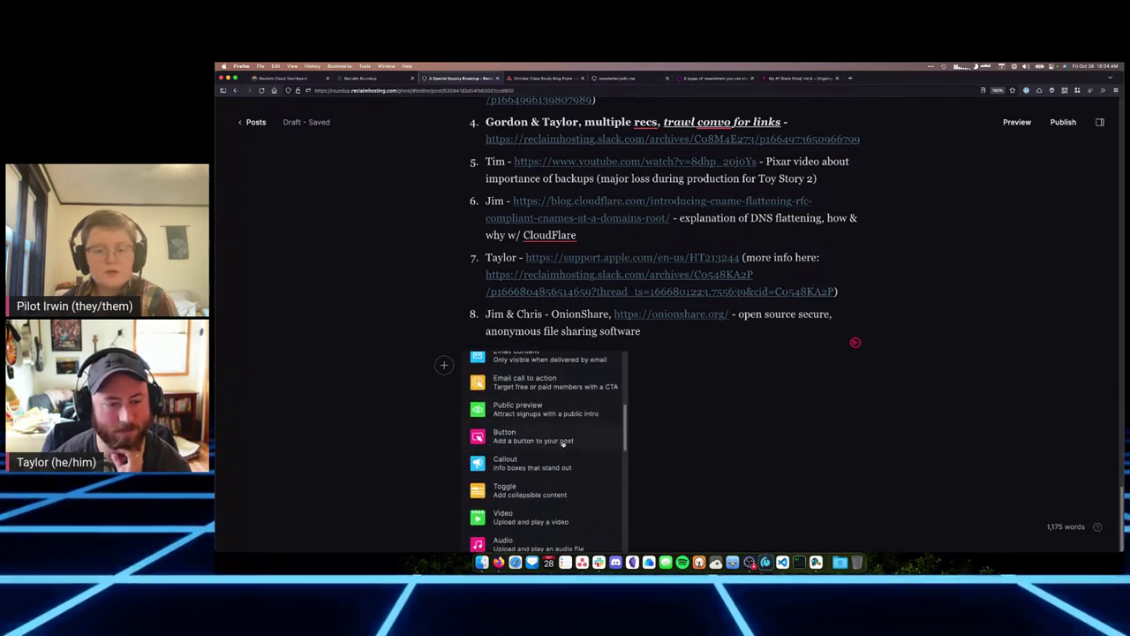
pyautogui.scroll(-2, 562, 444)
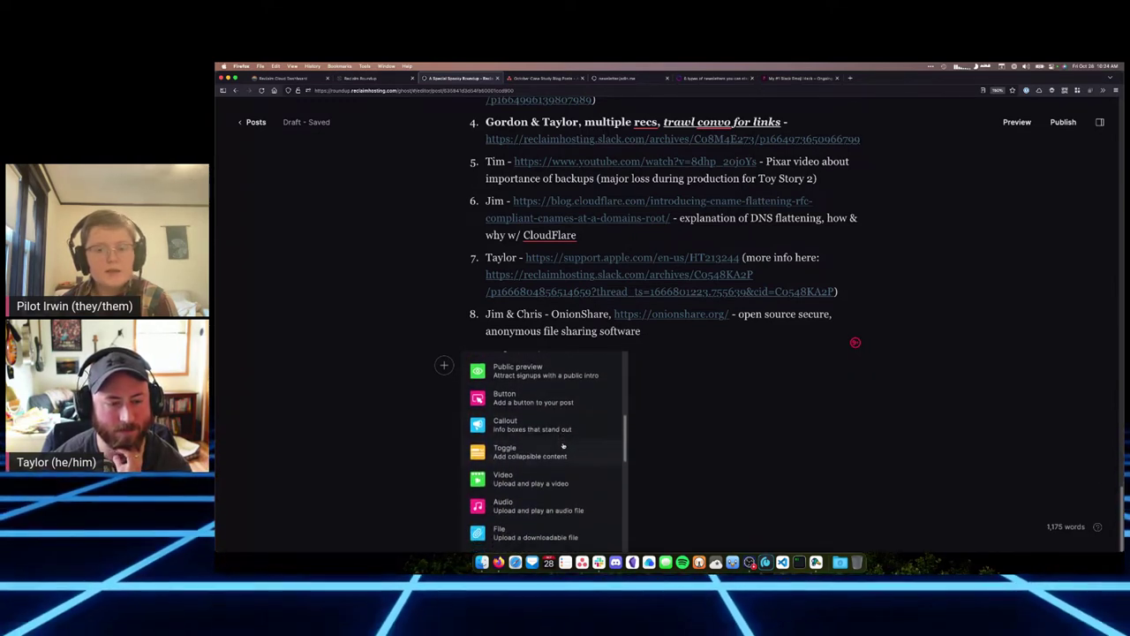
pyautogui.scroll(-2, 562, 446)
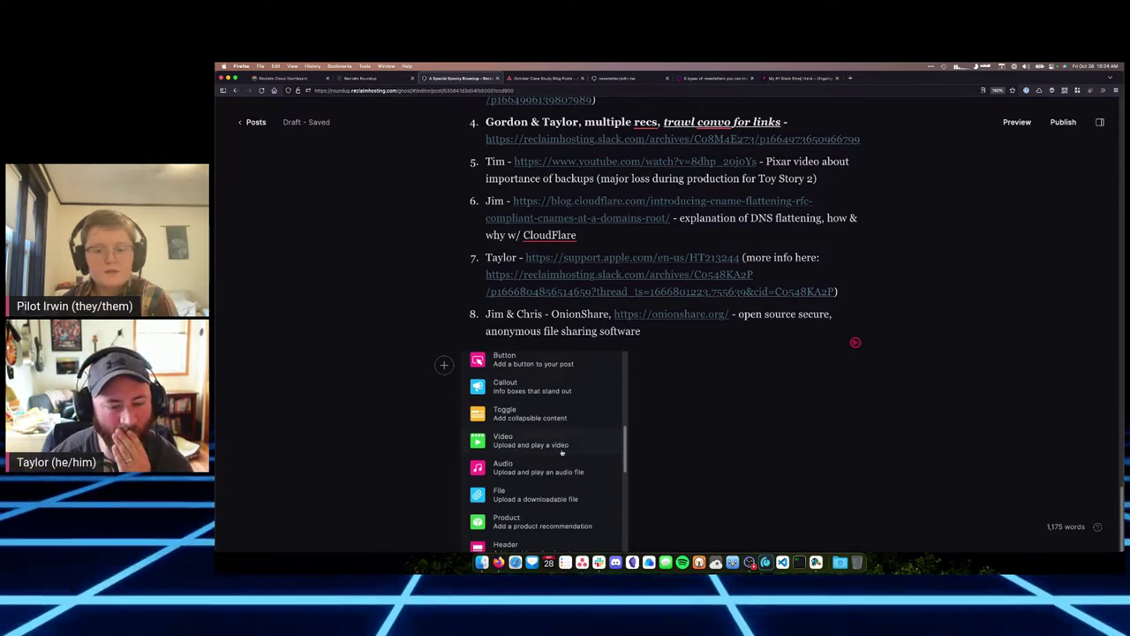
pyautogui.scroll(-5, 561, 452)
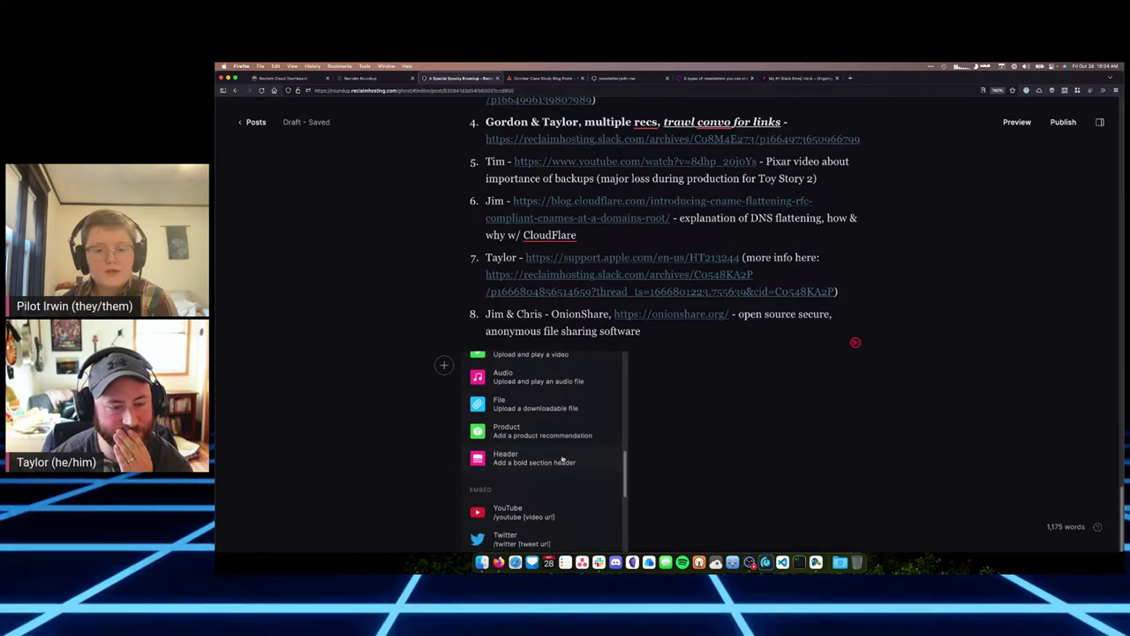
pyautogui.scroll(-8, 562, 459)
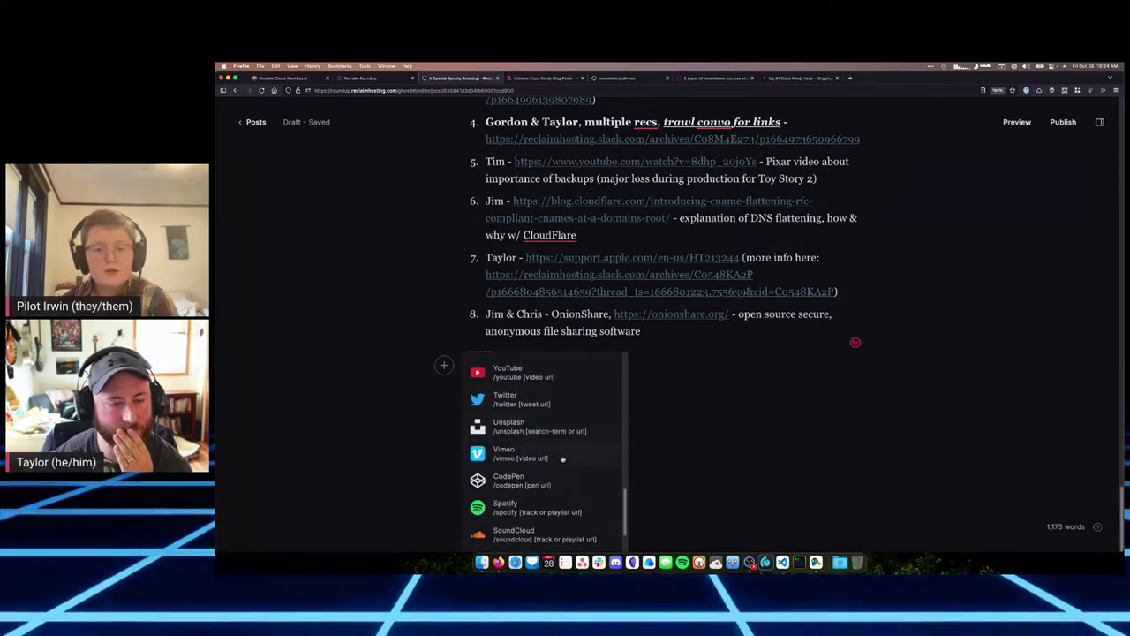
pyautogui.scroll(-3, 562, 459)
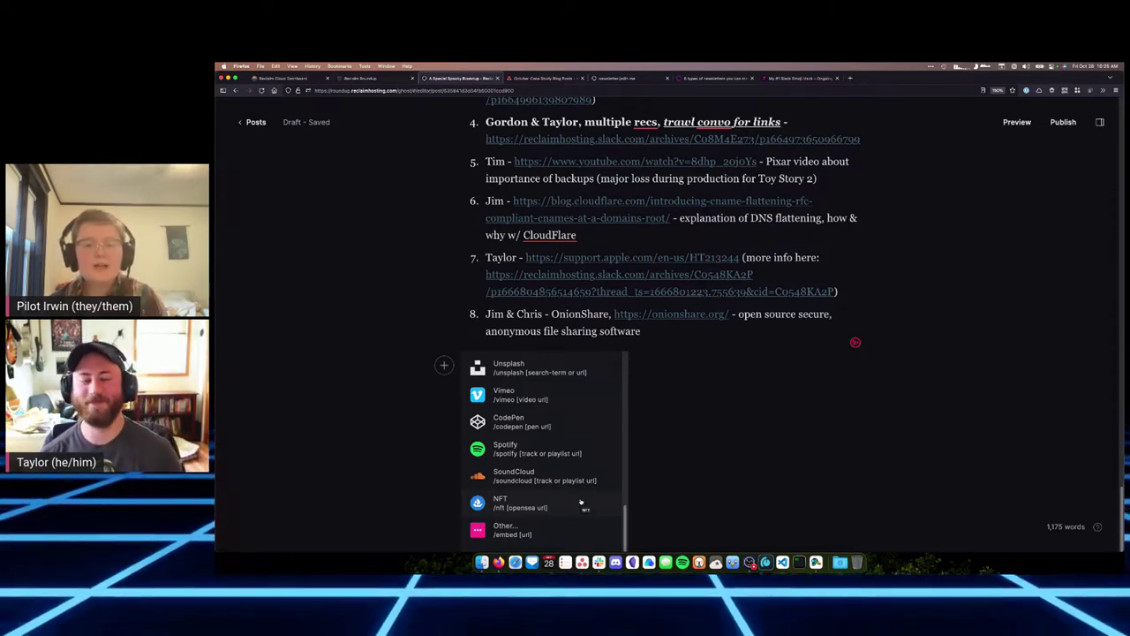
pyautogui.scroll(2, 580, 502)
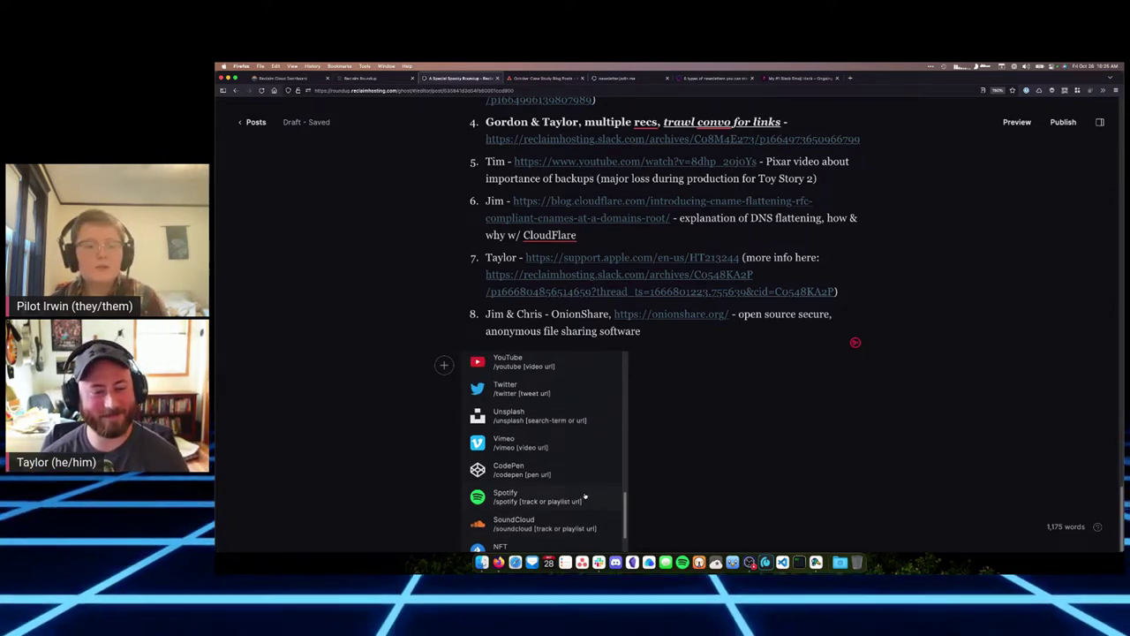
pyautogui.scroll(-2, 585, 497)
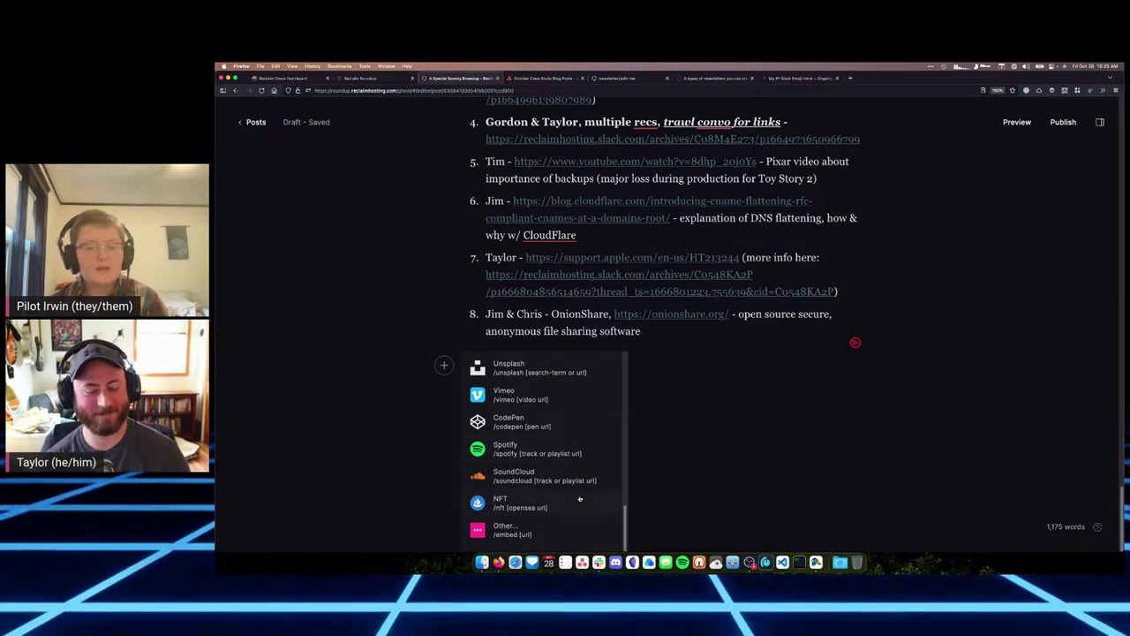
pyautogui.scroll(10, 573, 490)
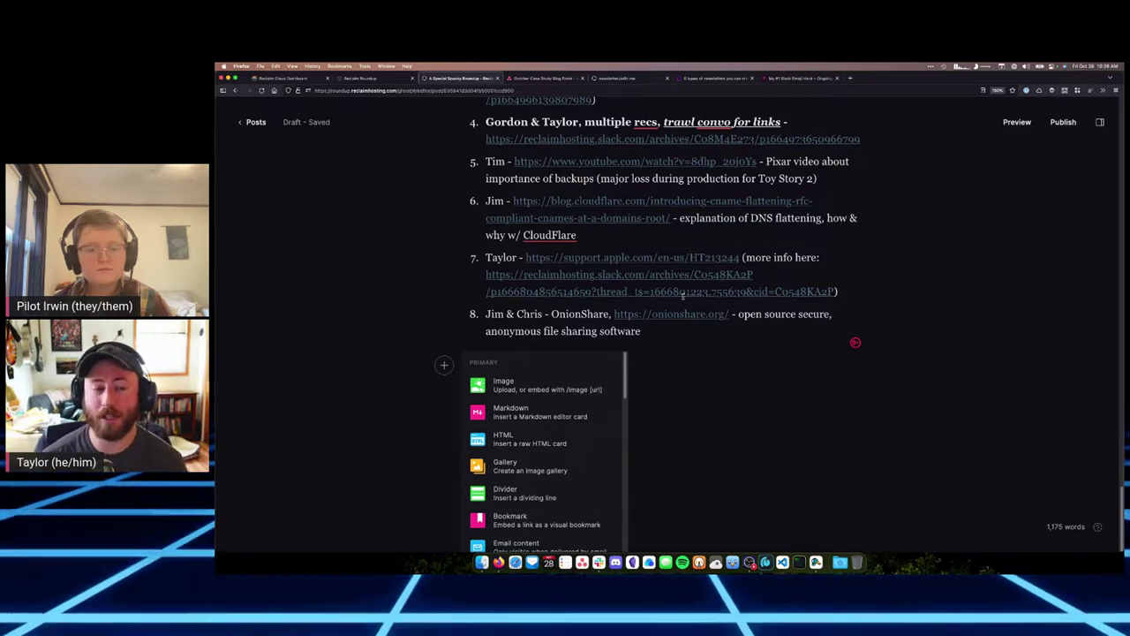
# Step: Dismiss the card list and remove the blank paragraph below the OnionShare item
pyautogui.press('Escape')
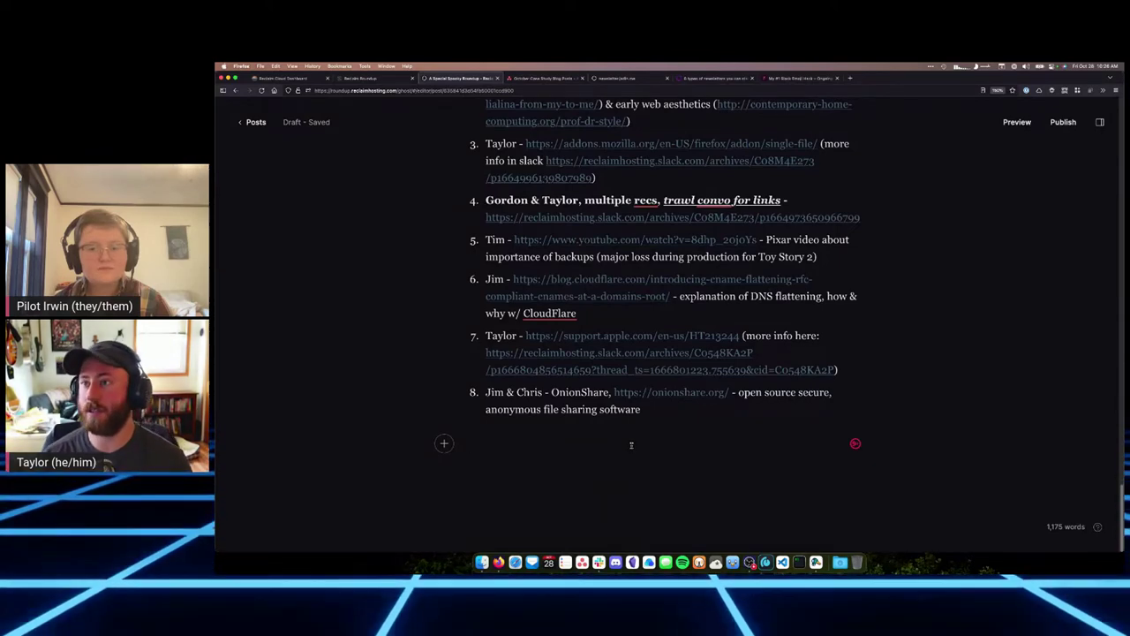
pyautogui.scroll(3, 631, 445)
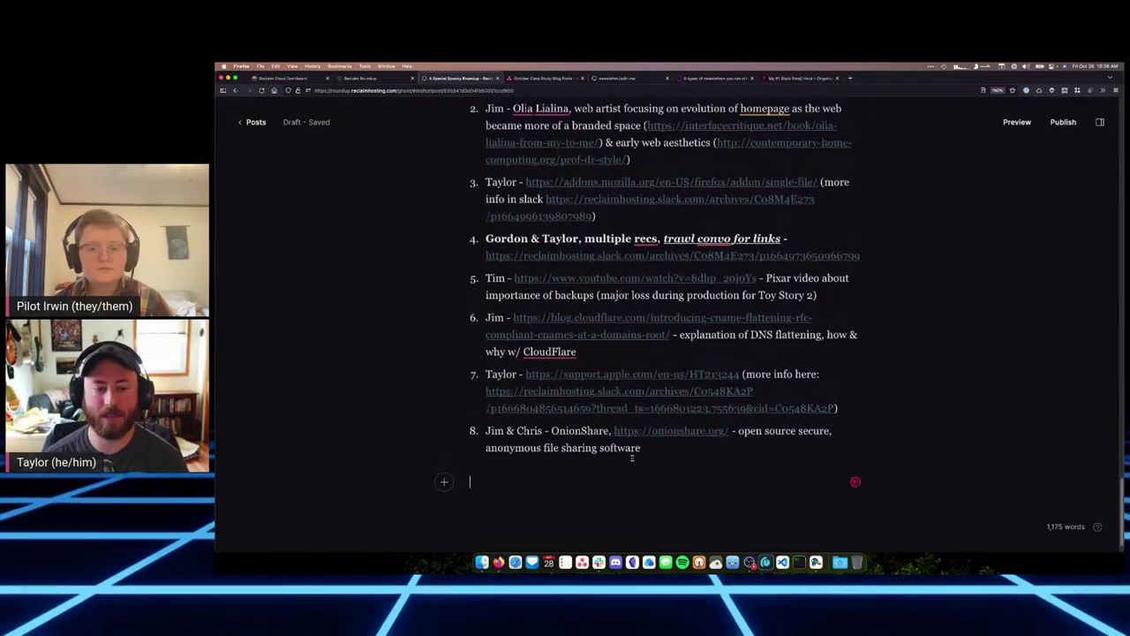
pyautogui.press('BackSpace')
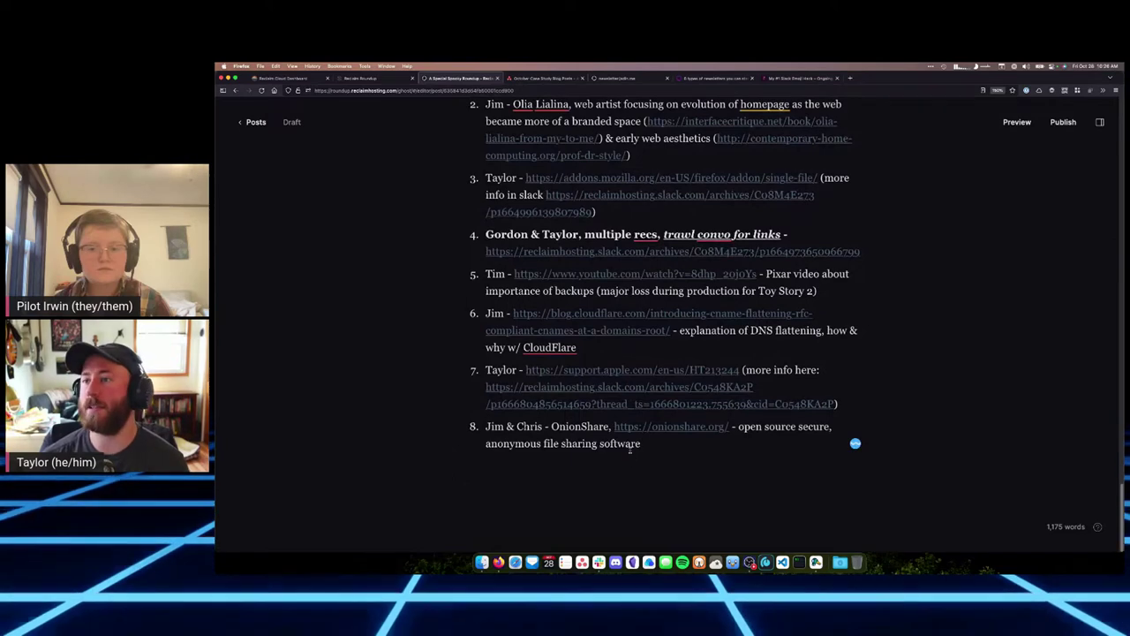
pyautogui.scroll(10, 631, 445)
pyautogui.scroll(10, 630, 446)
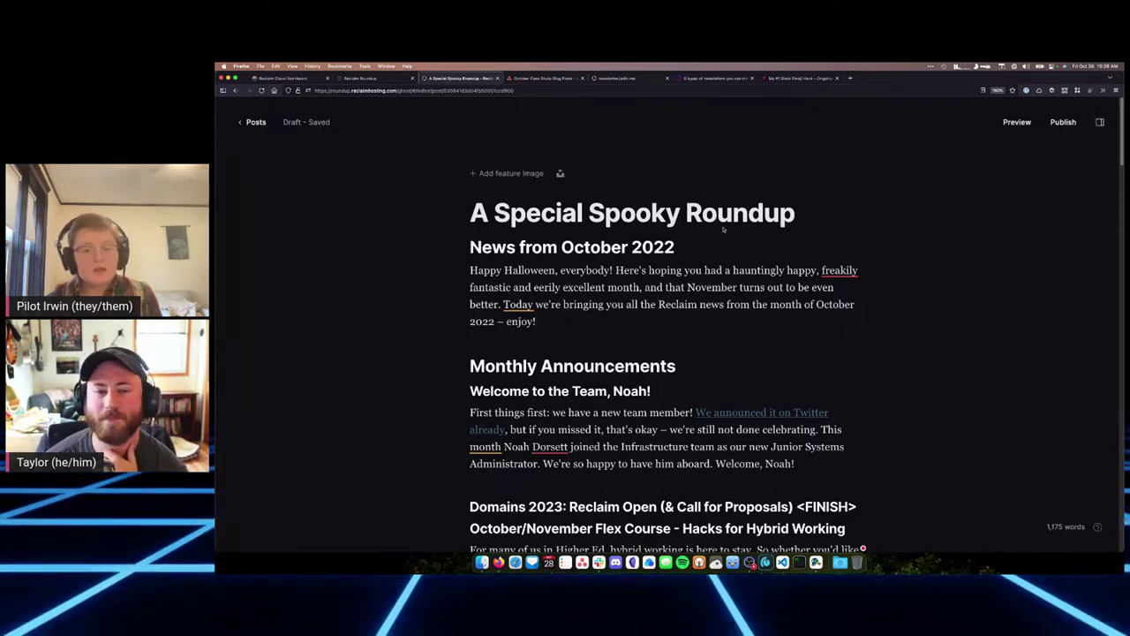
# Step: Skim the opening of the A Special Spooky Roundup draft and open its post settings to examine the Post URL
pyautogui.click(680, 248)
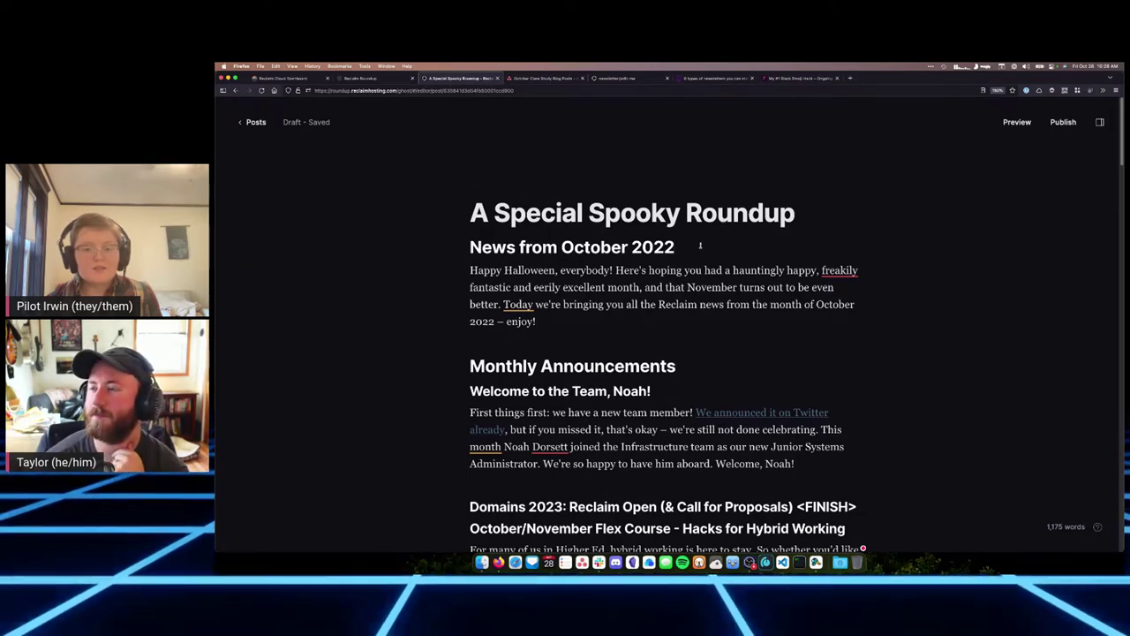
pyautogui.scroll(-2, 700, 246)
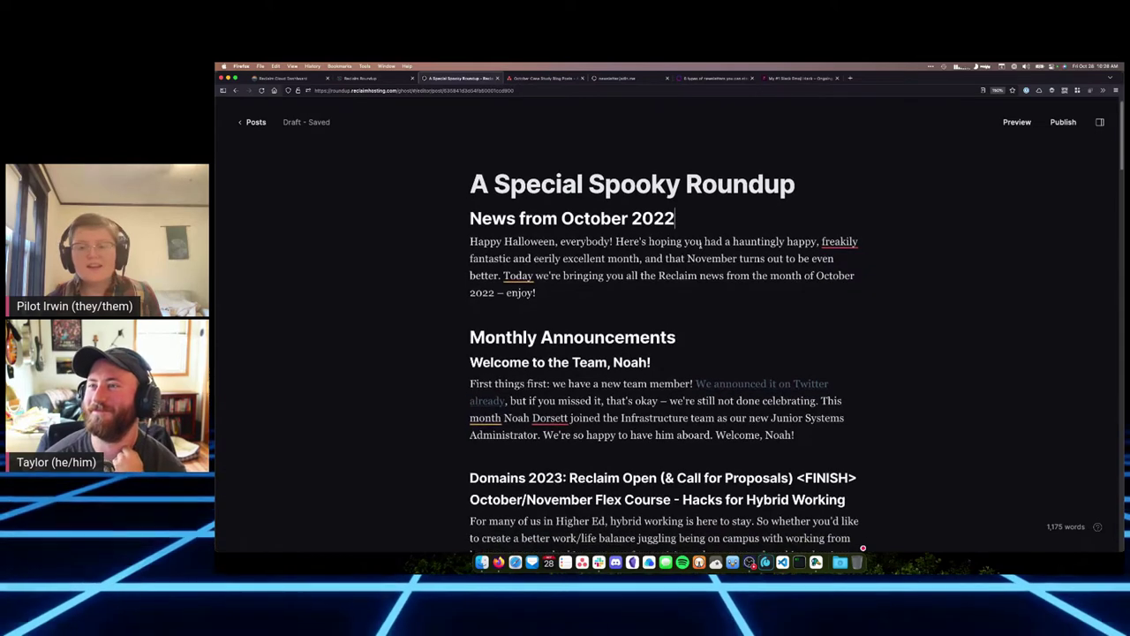
pyautogui.scroll(-1, 700, 243)
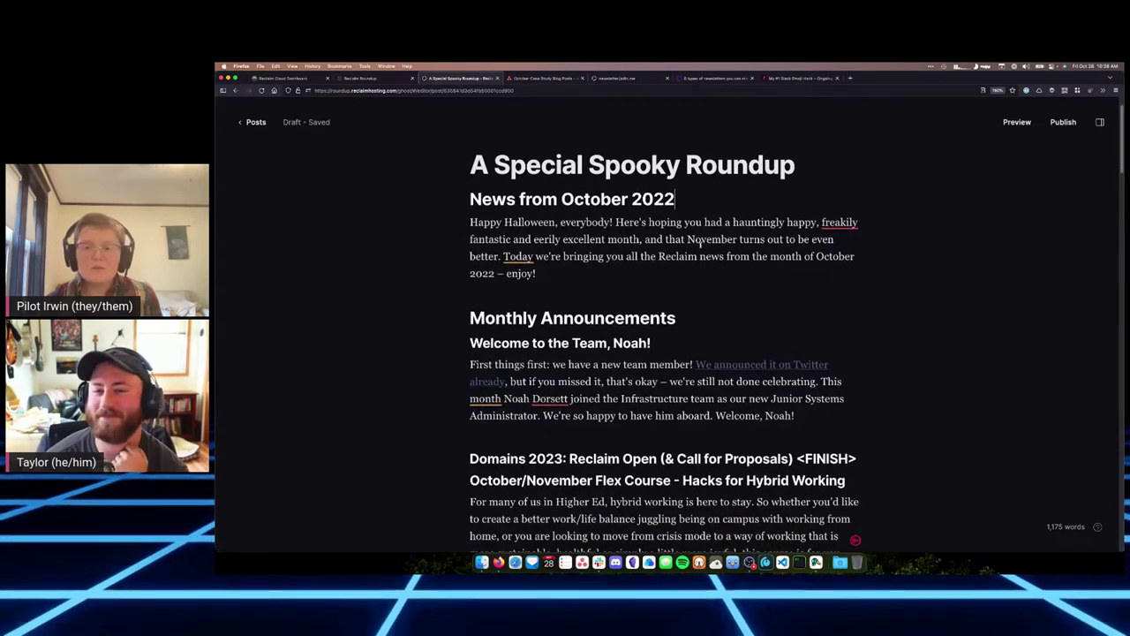
pyautogui.scroll(2, 700, 243)
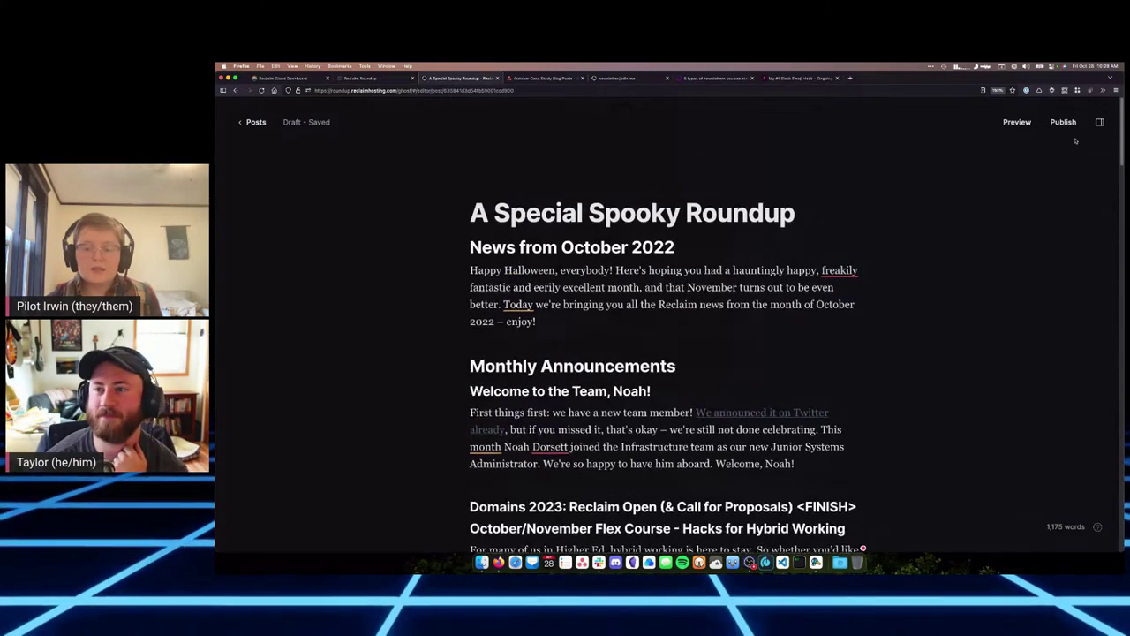
pyautogui.click(1099, 122)
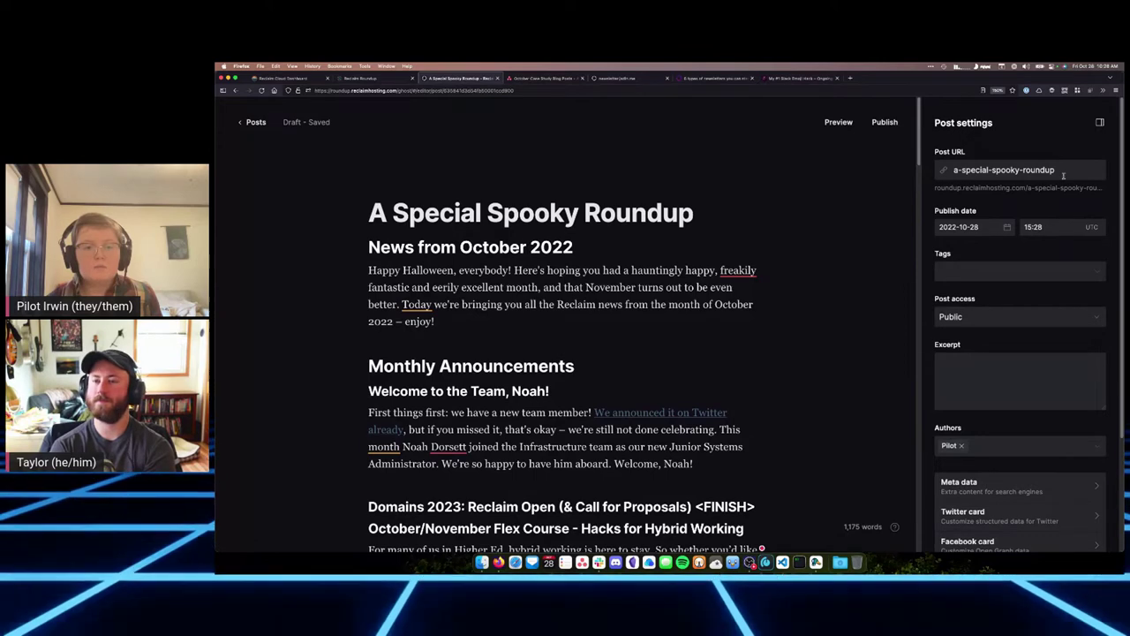
# Step: Examine the Post URL in the [demo title here] draft's post settings and return to the posts list
pyautogui.click(254, 122)
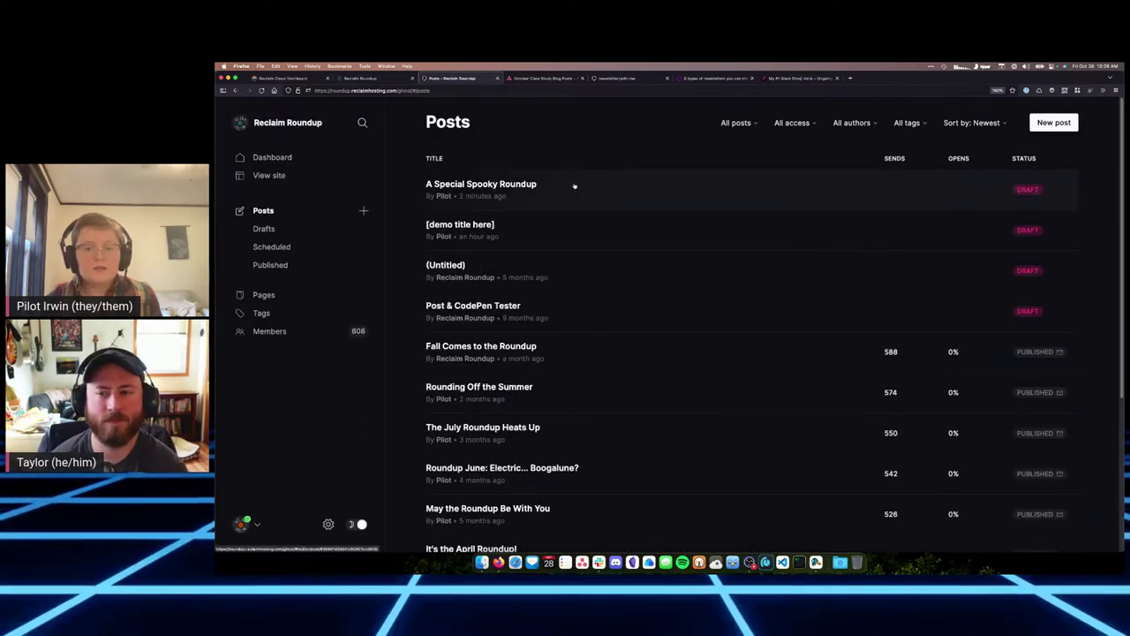
pyautogui.click(505, 230)
pyautogui.click(1099, 122)
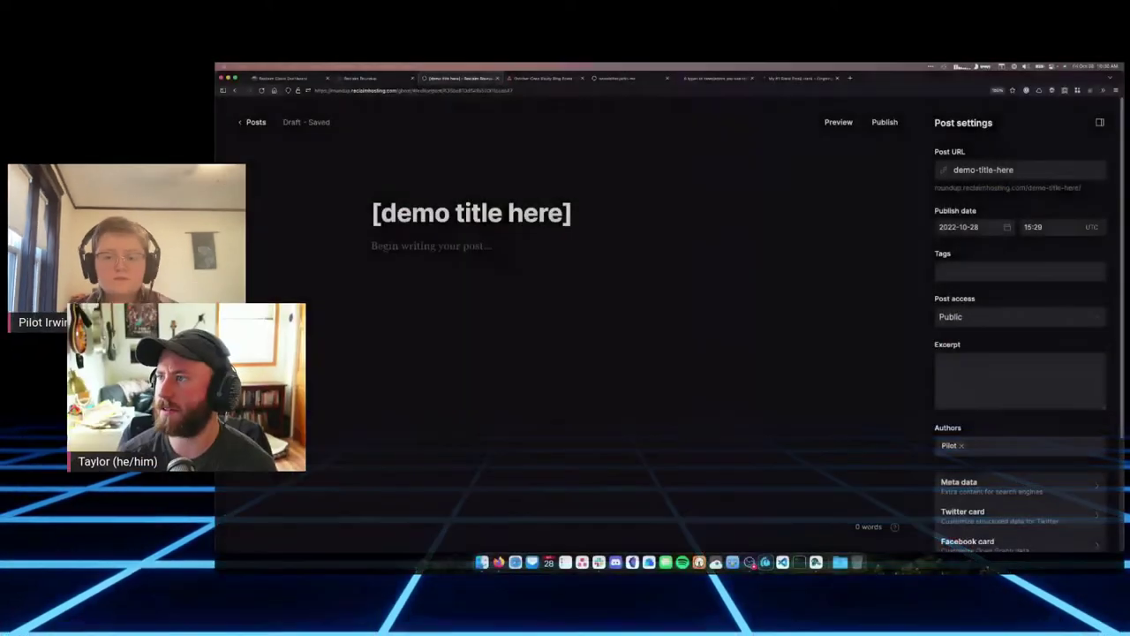
pyautogui.click(253, 122)
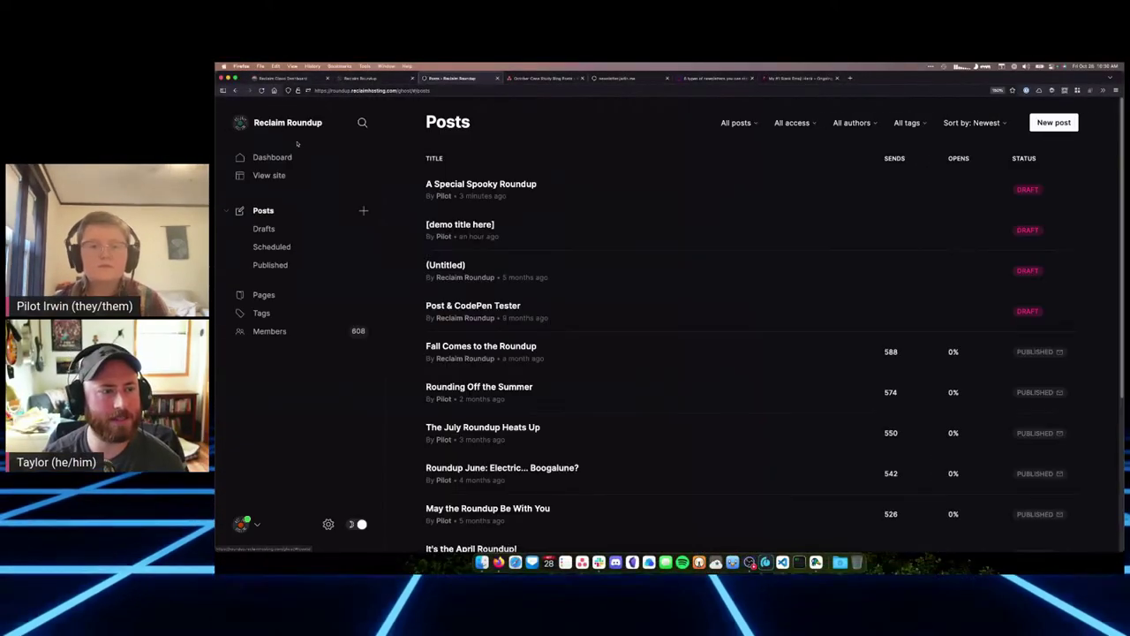
# Step: Download the site's current redirects from the Labs settings and open redirects.yaml in the code editor
pyautogui.click(327, 524)
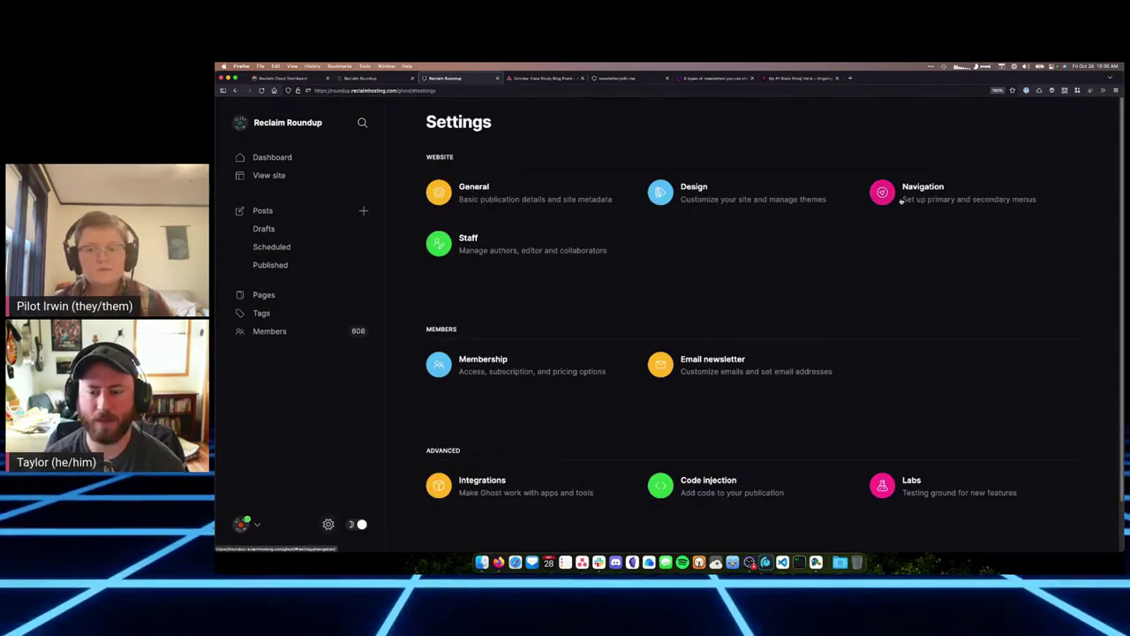
pyautogui.scroll(-2, 913, 407)
pyautogui.click(901, 430)
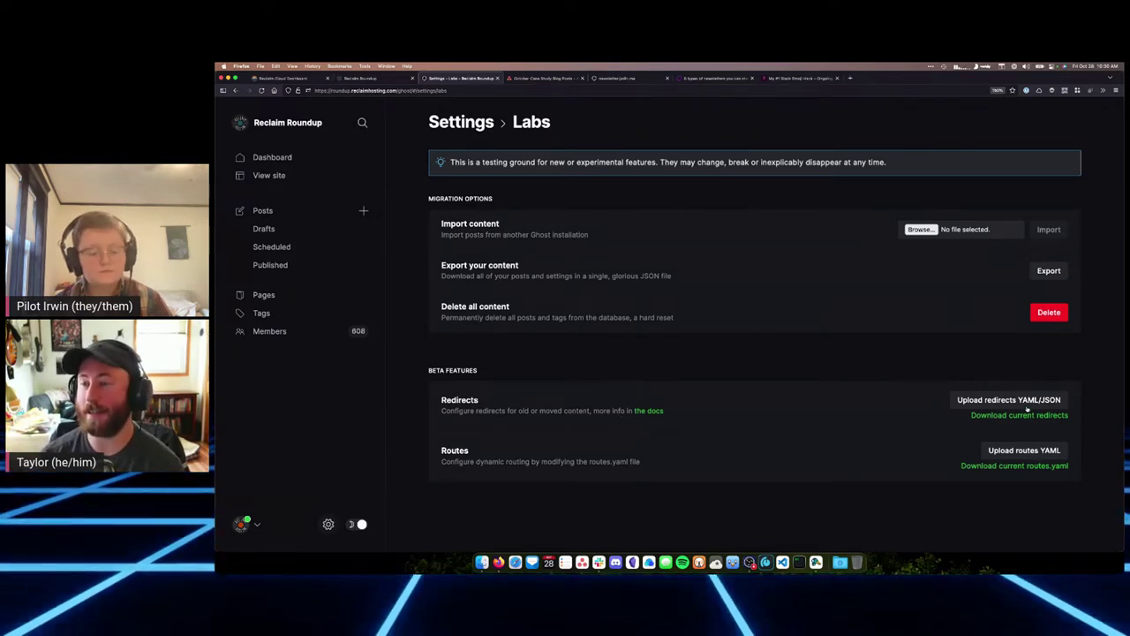
pyautogui.click(1062, 411)
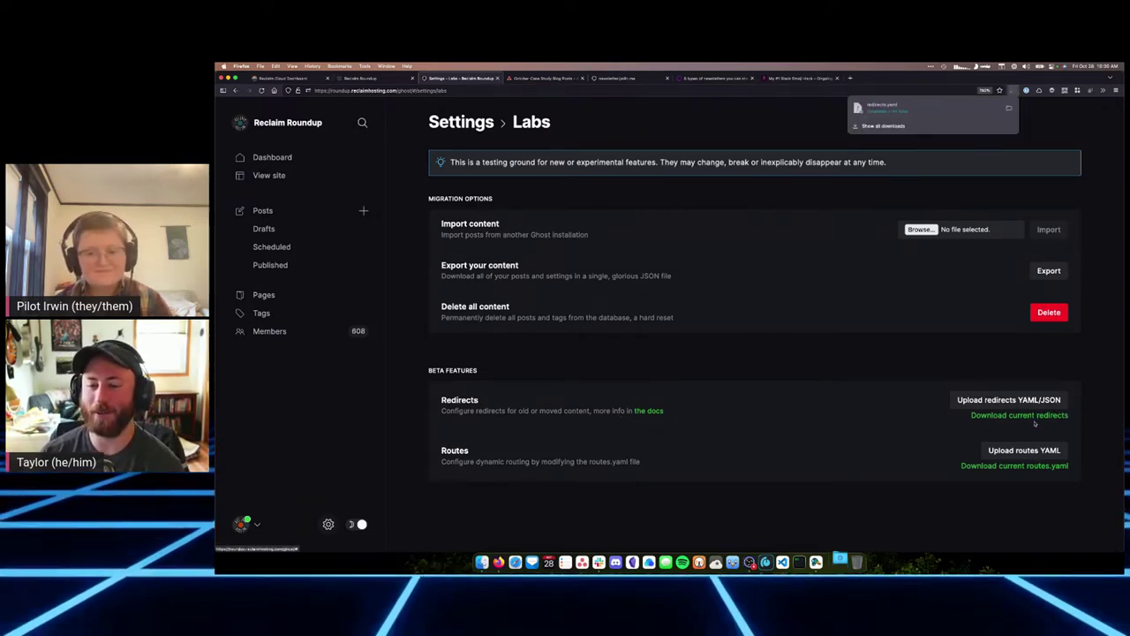
pyautogui.click(882, 107)
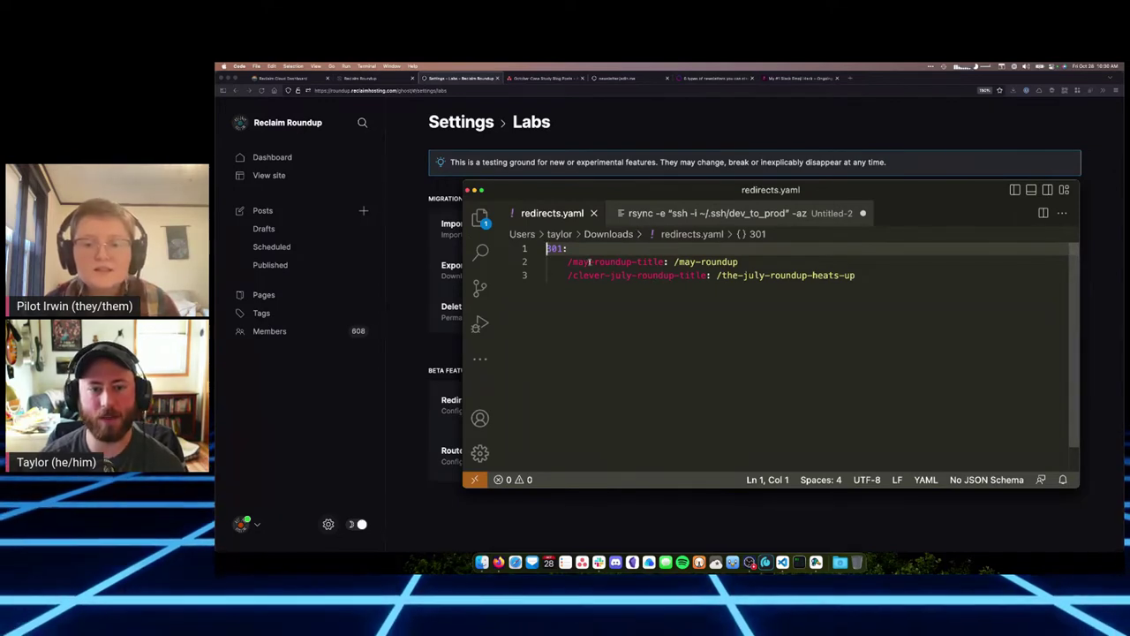
# Step: Examine the old and new paths of the May and July roundup redirects in redirects.yaml
pyautogui.moveTo(568, 262); pyautogui.dragTo(649, 262)
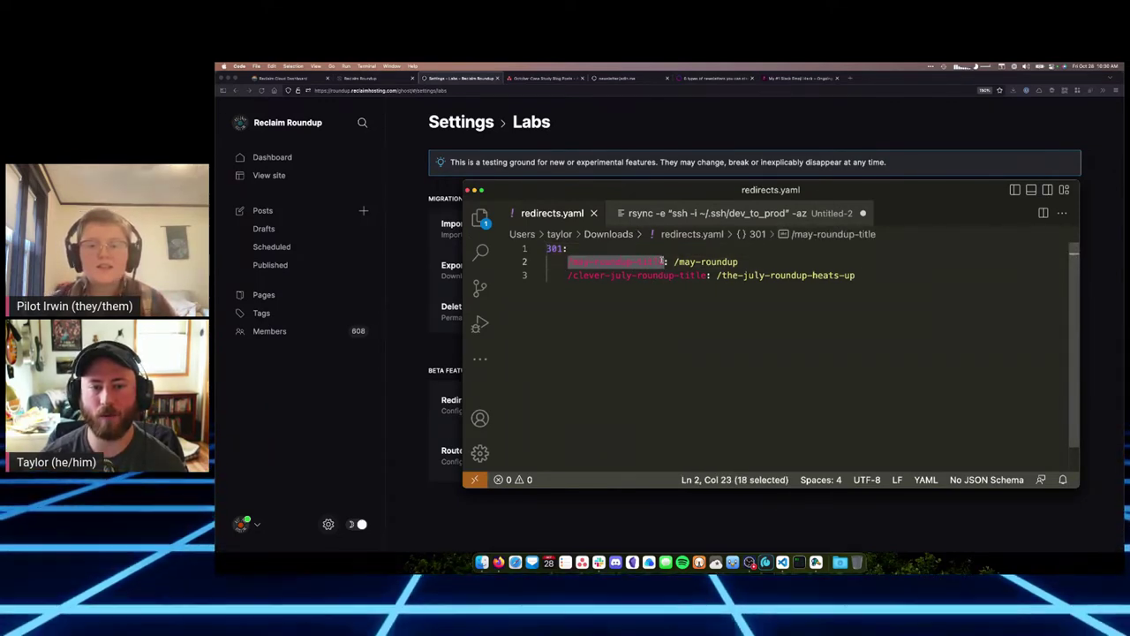
pyautogui.click(699, 262)
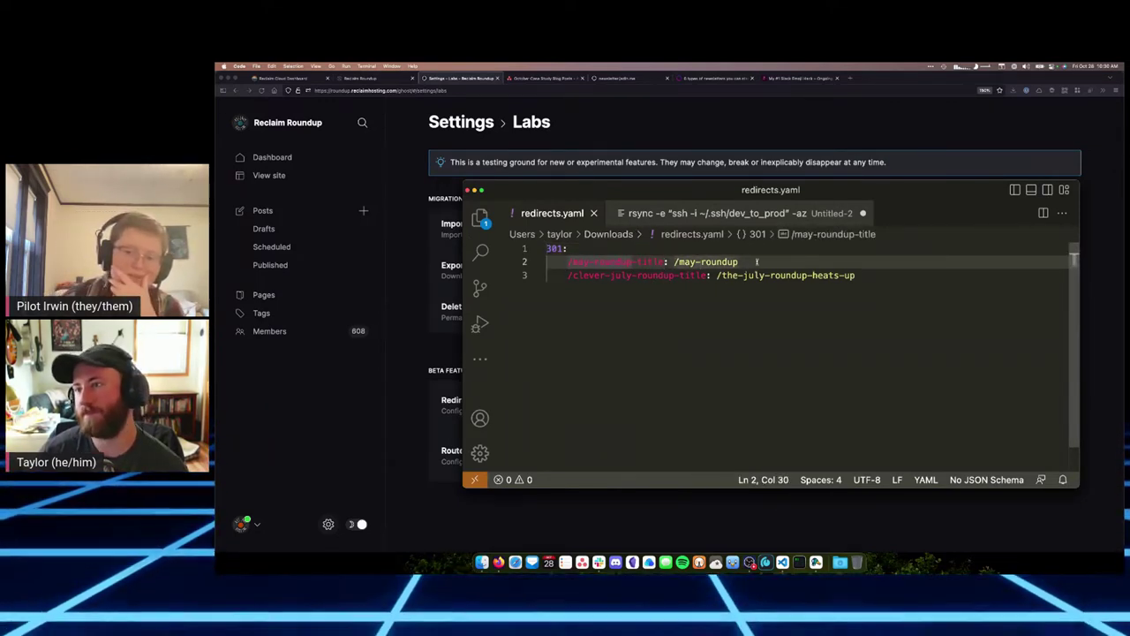
pyautogui.click(742, 275)
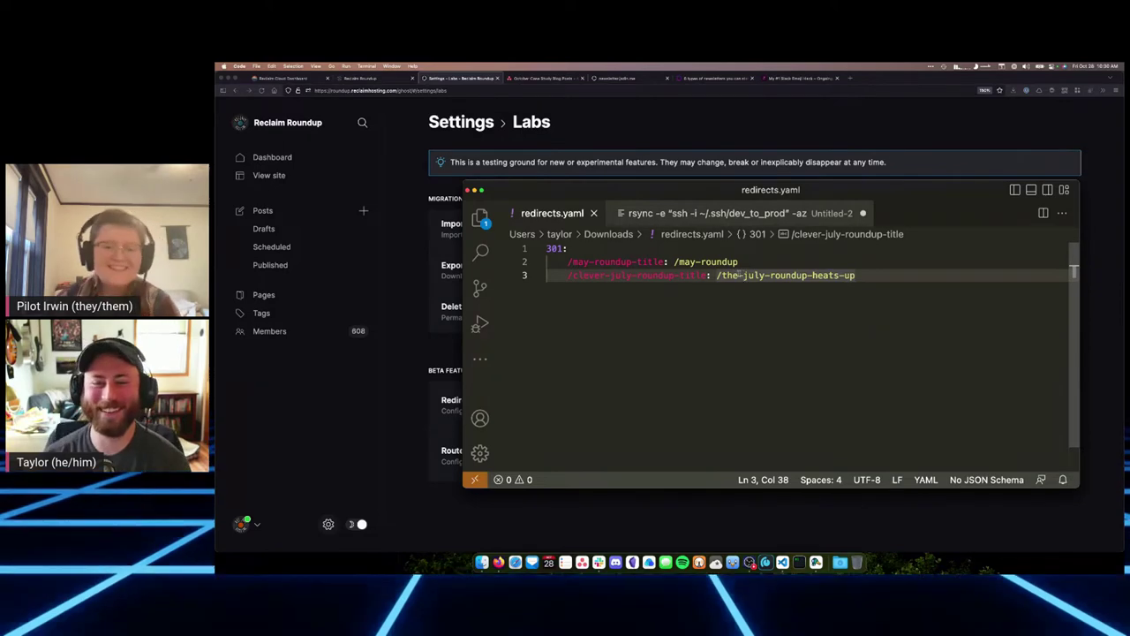
# Step: Close the untitled rsync file in the code editor without saving its changes
pyautogui.click(712, 212)
pyautogui.press('super+w')
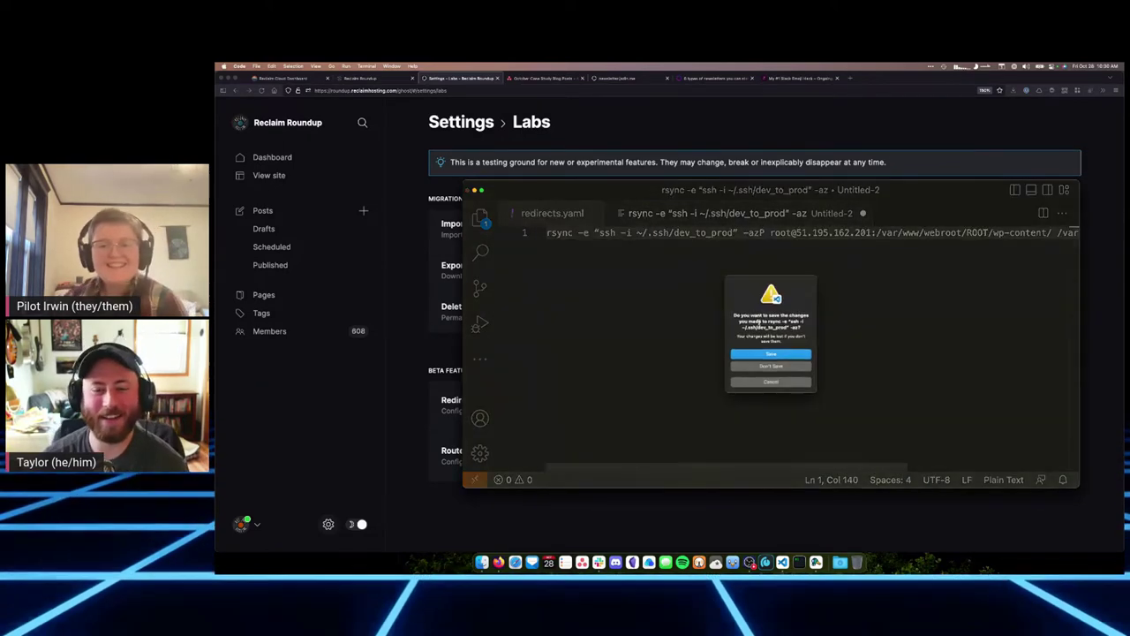
pyautogui.click(771, 366)
# Step: Examine the clever-july-roundup-title entry and the 301 heading in redirects.yaml, and close the editor window
pyautogui.click(707, 276)
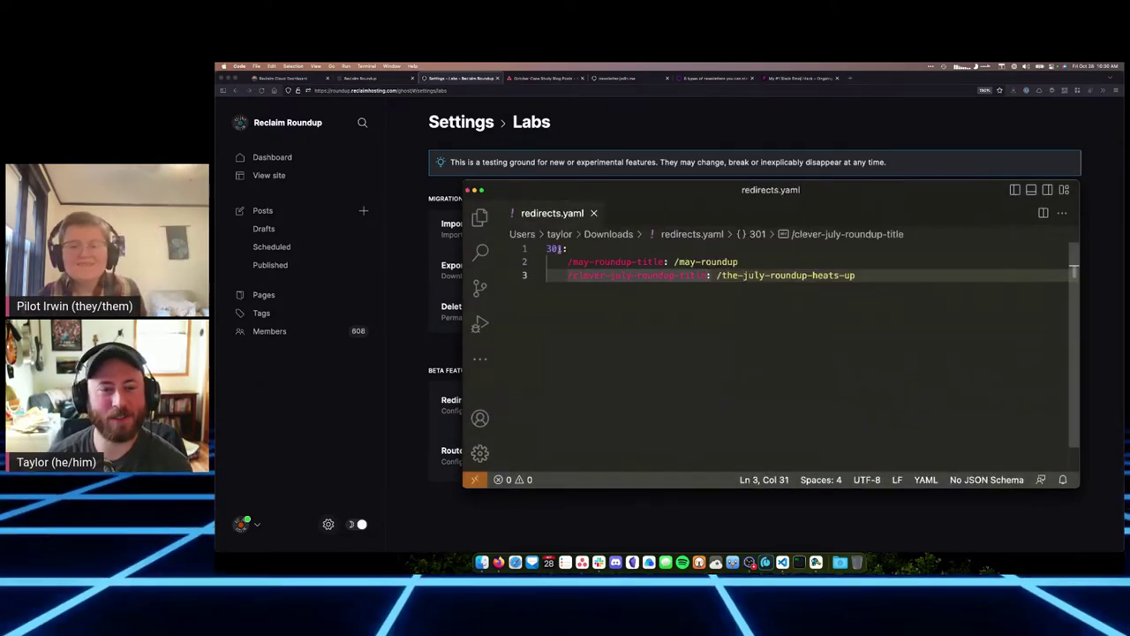
pyautogui.click(557, 248)
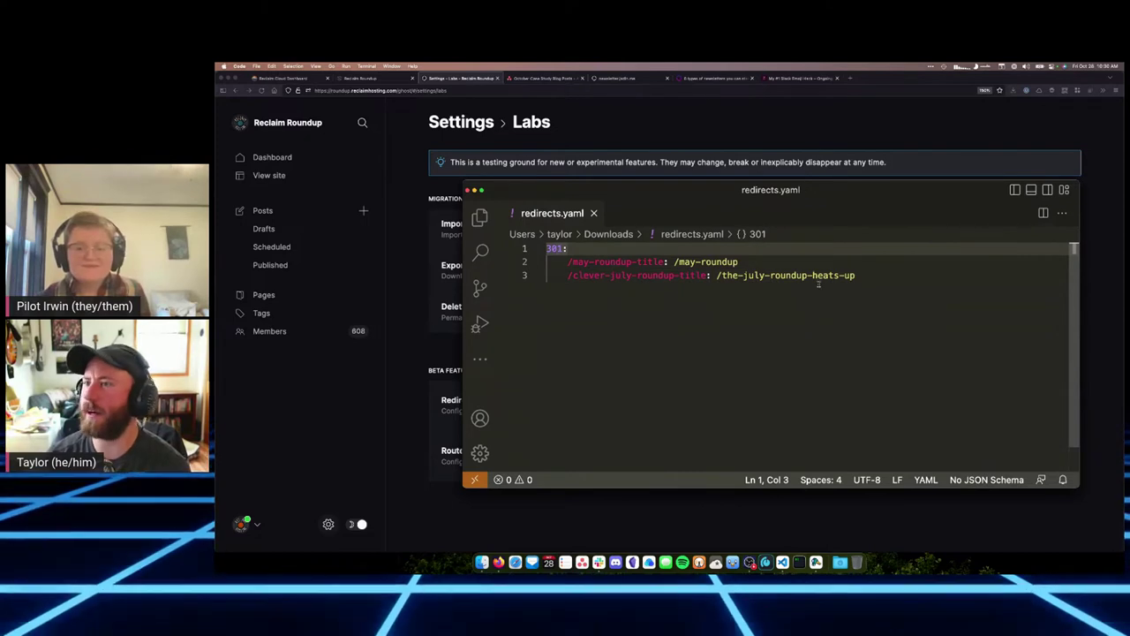
pyautogui.click(469, 190)
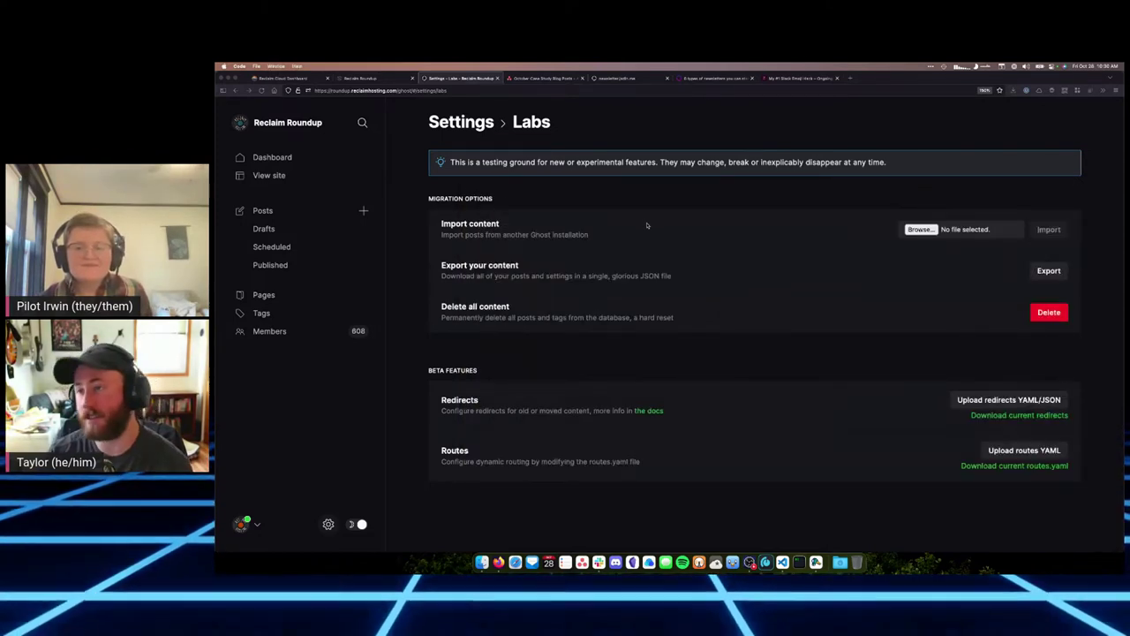
# Step: View the Downloads folder in the file chooser for uploading redirects YAML/JSON, and cancel the upload
pyautogui.click(998, 407)
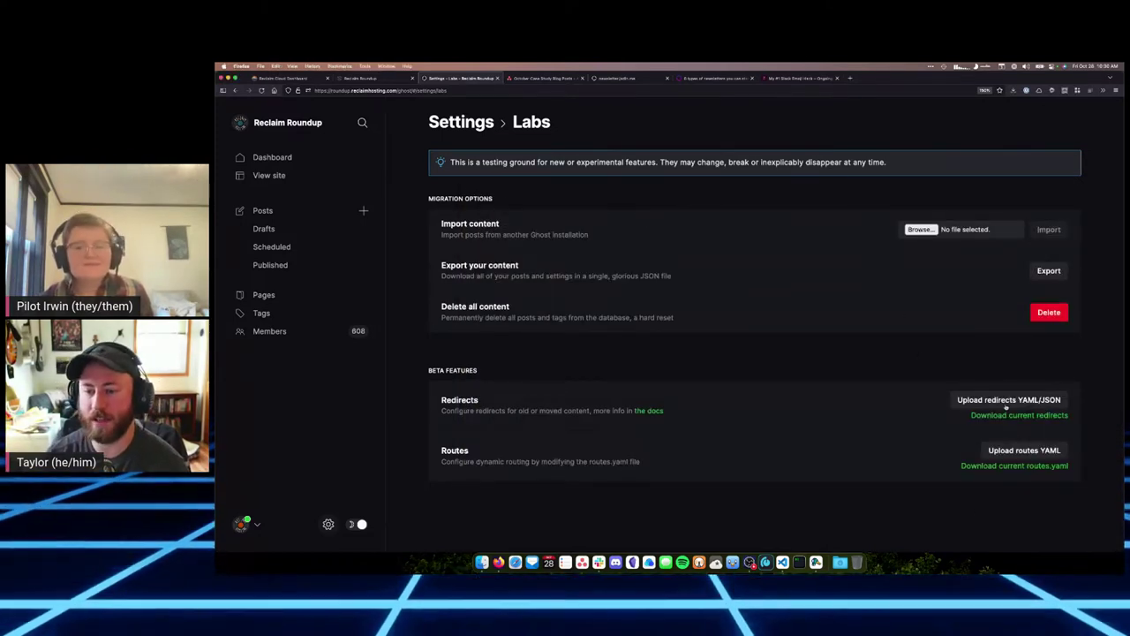
pyautogui.click(1003, 408)
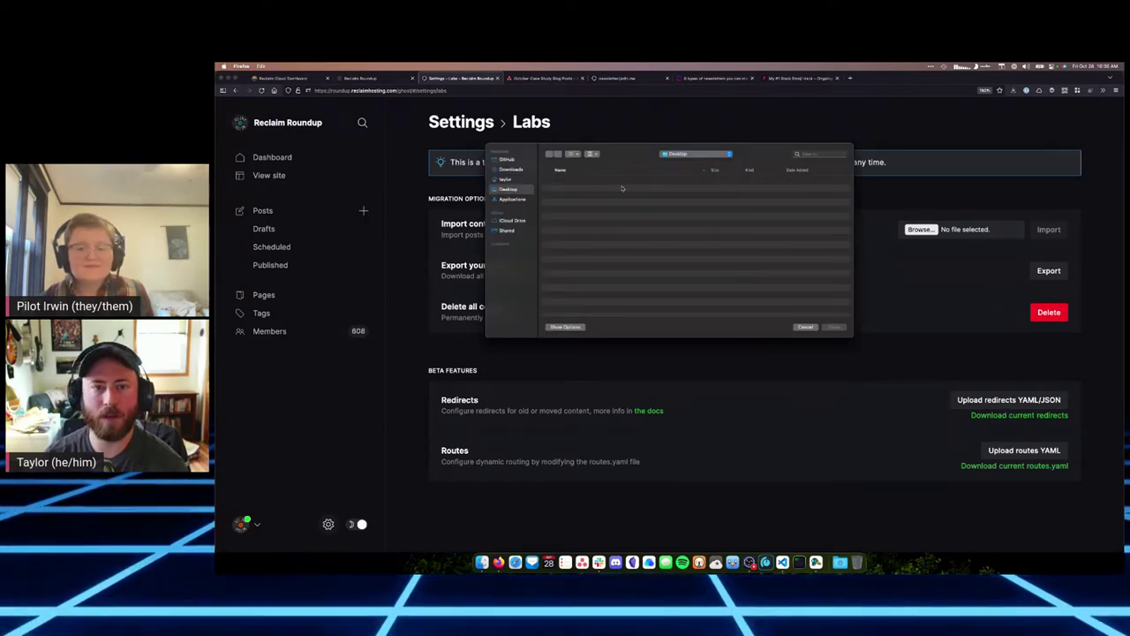
pyautogui.click(510, 169)
pyautogui.click(799, 327)
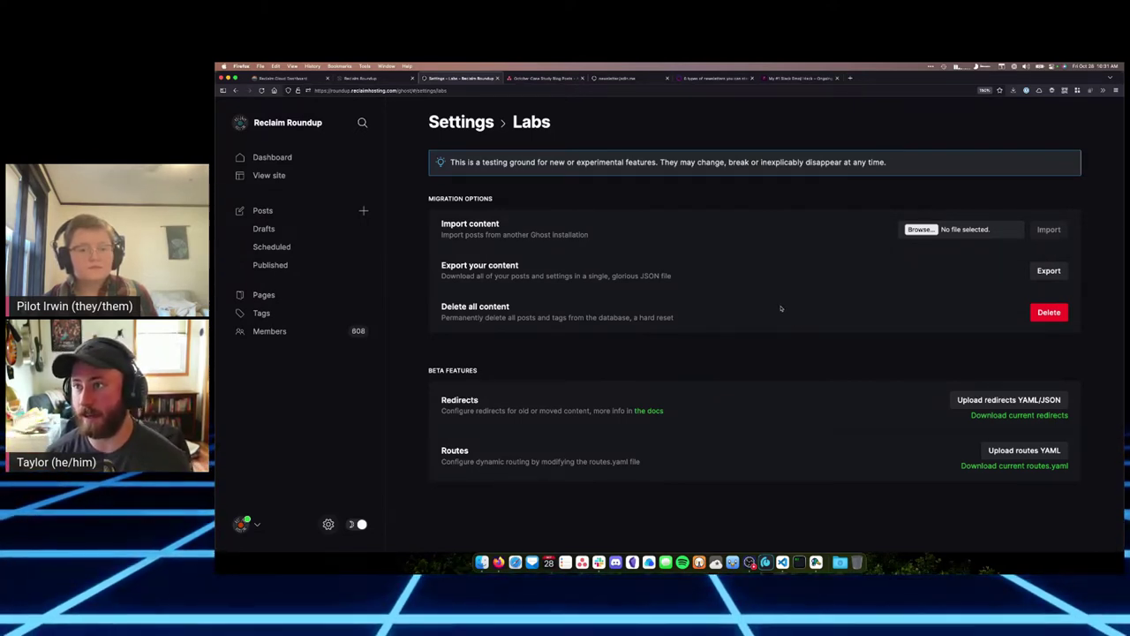
# Step: View the A Special Spooky Roundup draft from the posts list again and return to the list
pyautogui.click(280, 215)
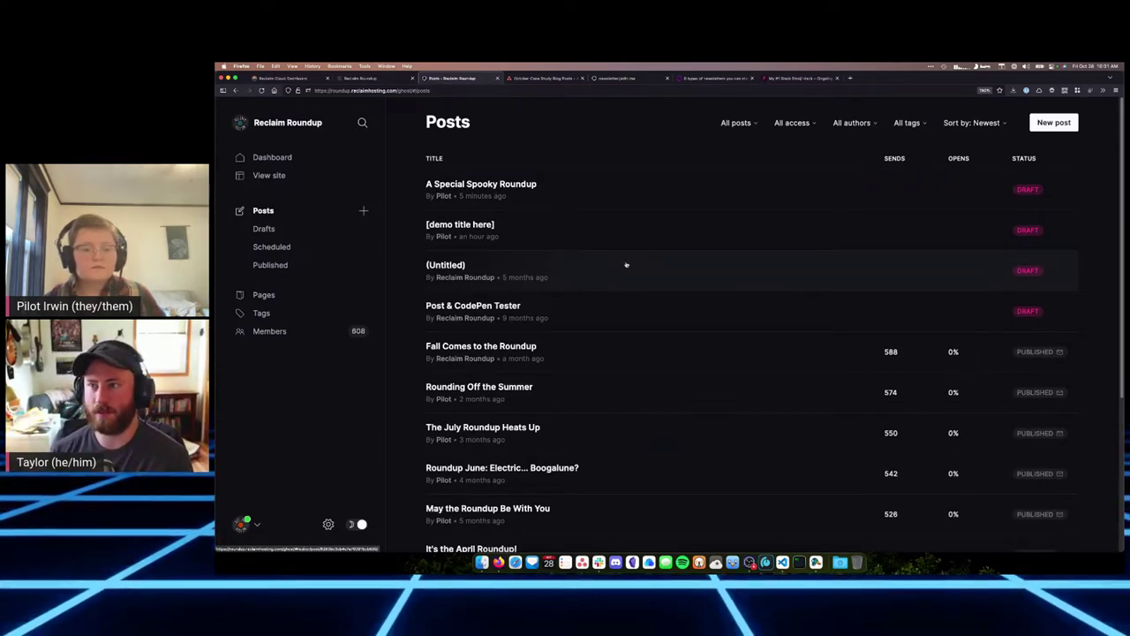
pyautogui.click(611, 188)
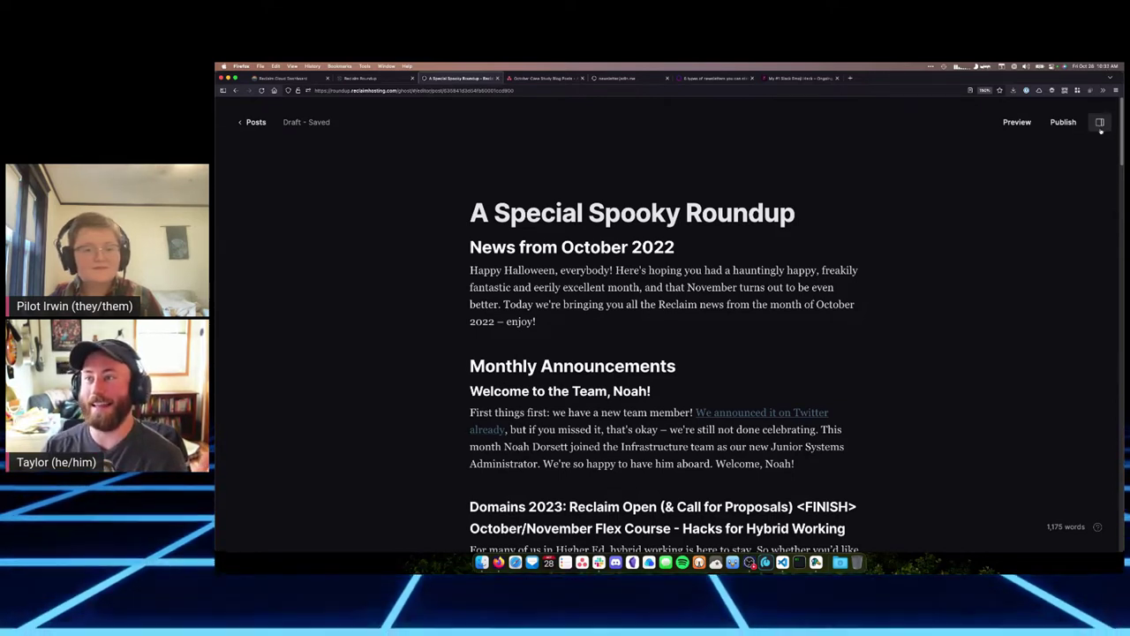
pyautogui.click(253, 122)
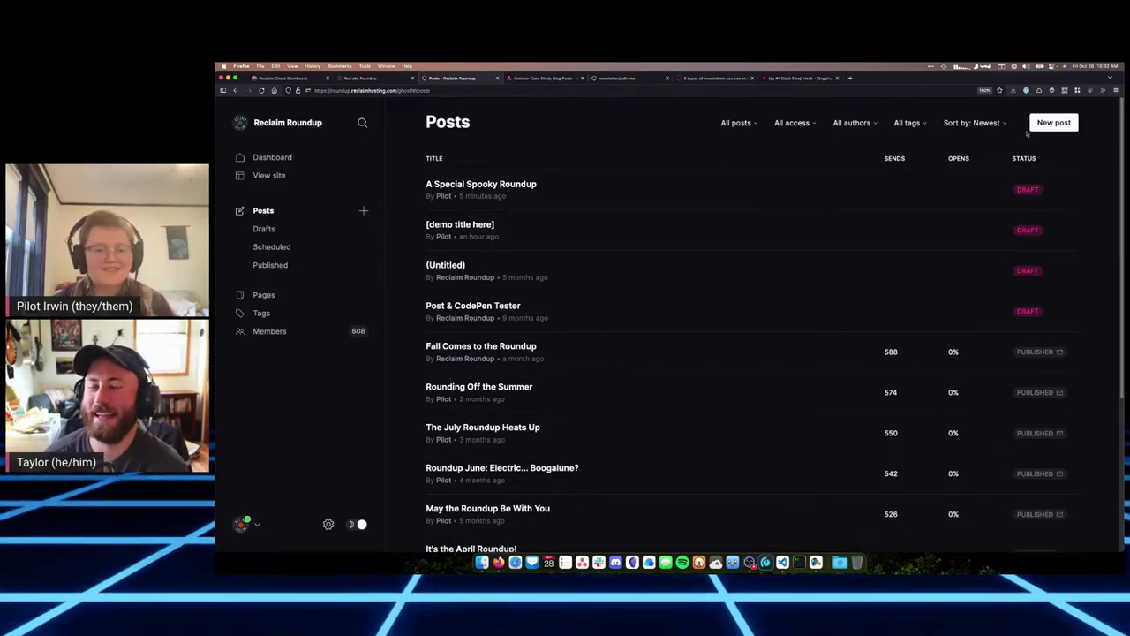
# Step: Search the web for "meta refresh html" in a new browser tab
pyautogui.hotkey('ctrl', 't')
pyautogui.write('met')
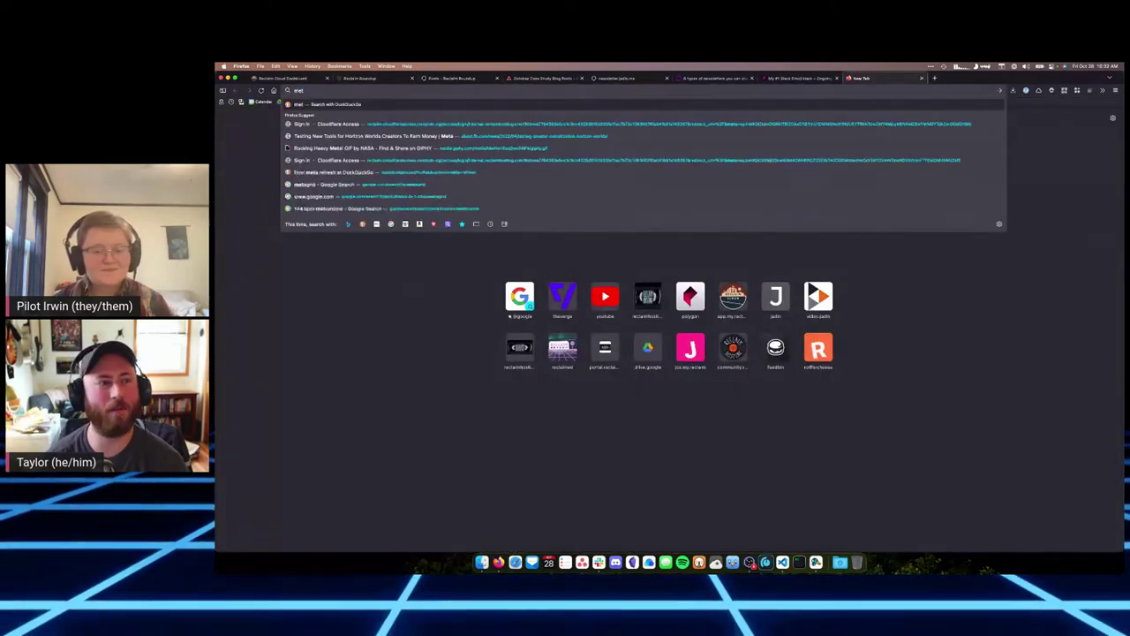
pyautogui.write('averse')
pyautogui.press('Return')
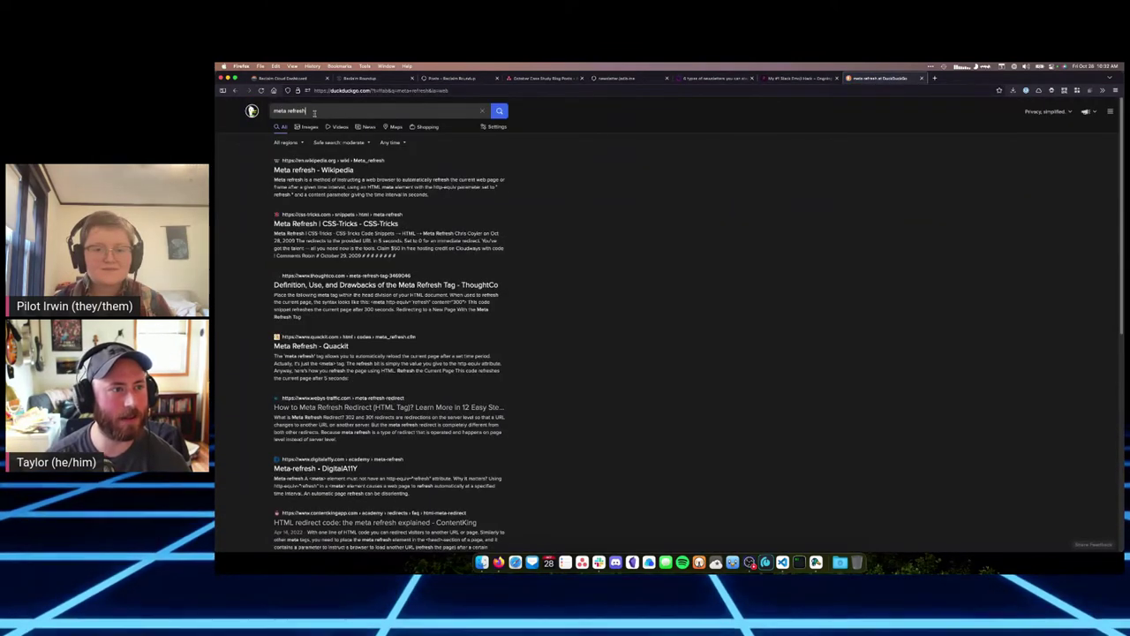
pyautogui.write('html')
pyautogui.press('Return')
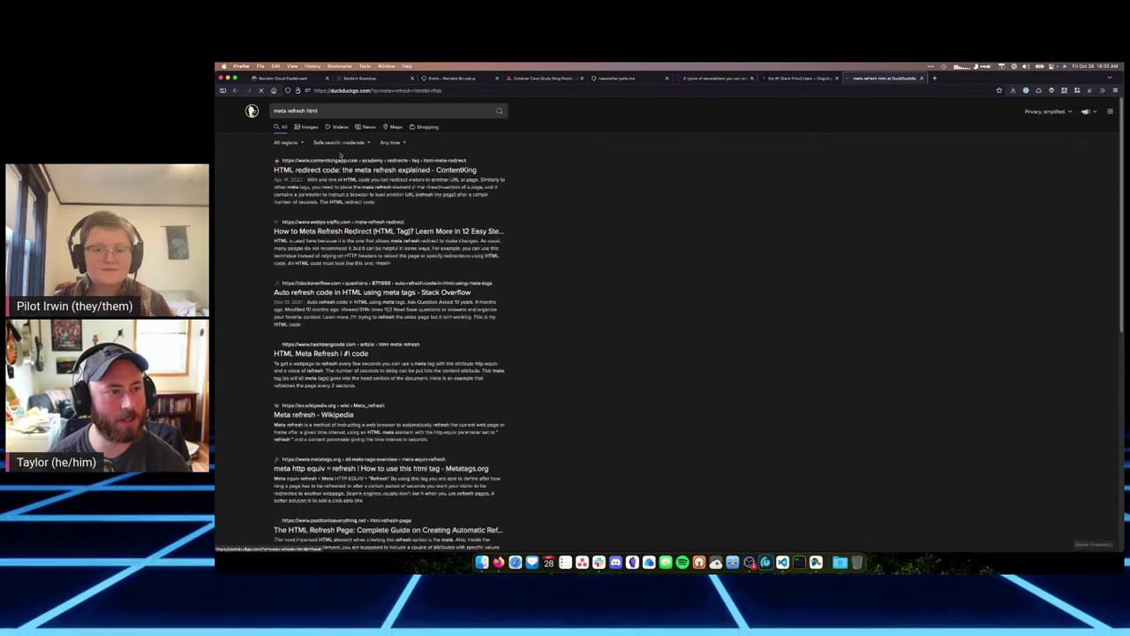
# Step: Open ContentKing's article on the meta refresh redirect, enlarge the page, and examine the refresh and url parts of its example code
pyautogui.click(335, 179)
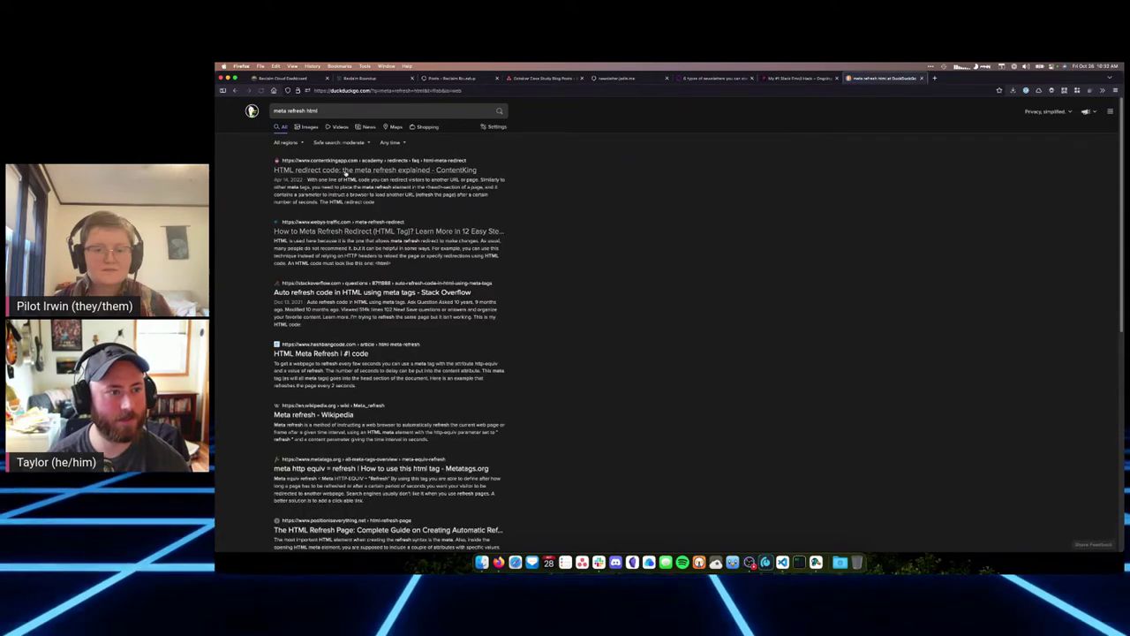
pyautogui.scroll(-1, 514, 371)
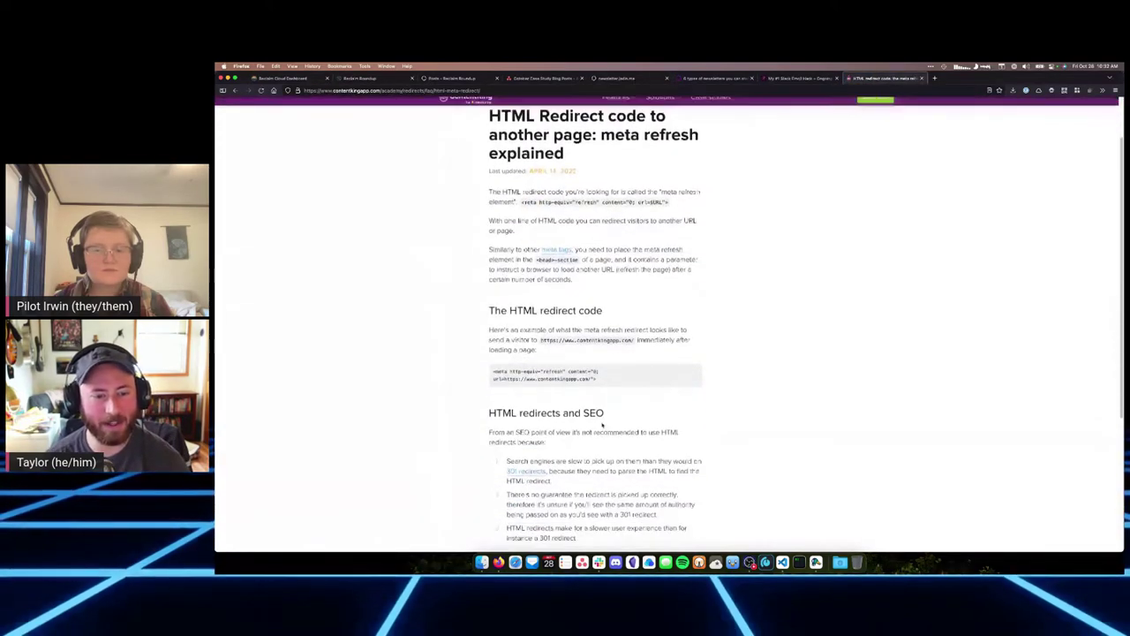
pyautogui.press('super+equal')
pyautogui.press('super+equal')
pyautogui.press('super+equal')
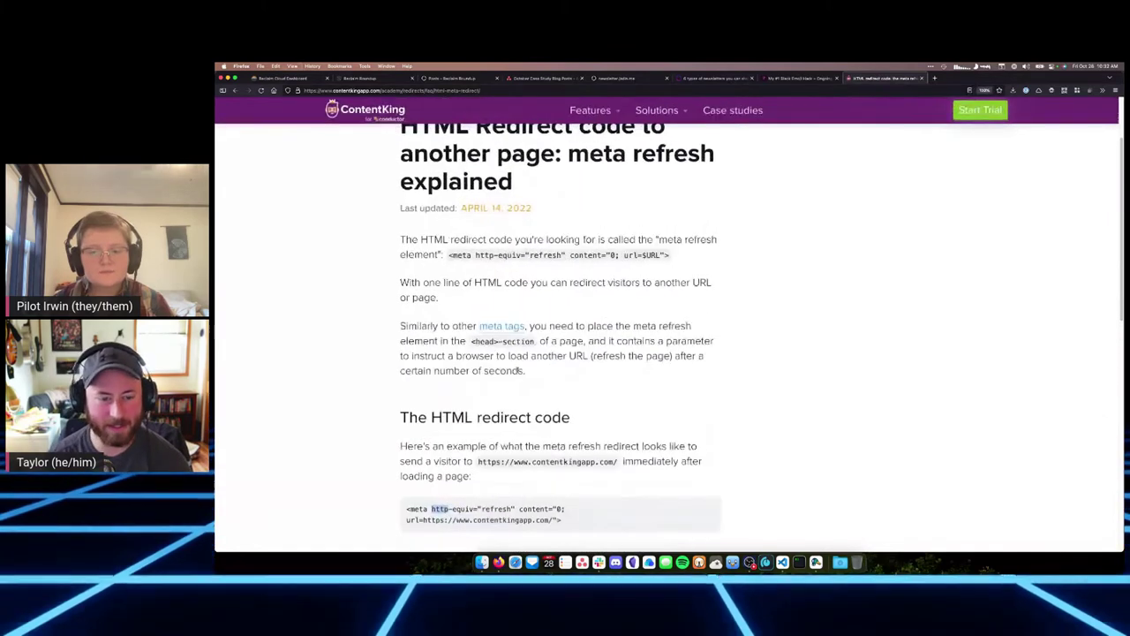
pyautogui.scroll(-3, 476, 265)
pyautogui.doubleClick(496, 243)
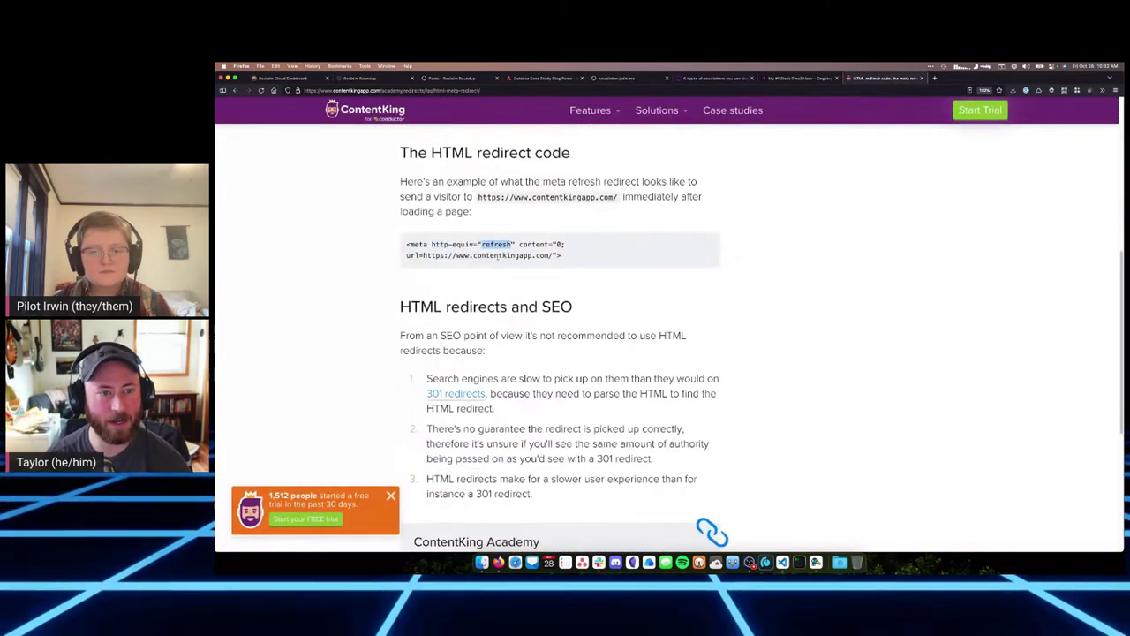
pyautogui.moveTo(414, 255); pyautogui.dragTo(533, 255)
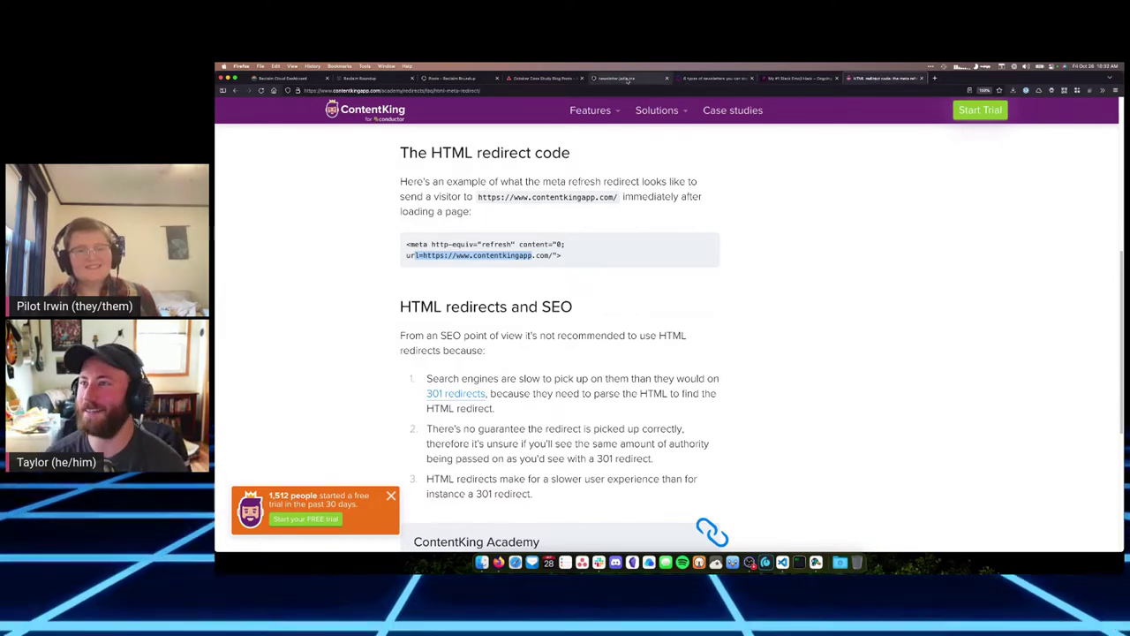
# Step: Check the newsletter.jadin.me settings page and switch back to the Reclaim Roundup posts list
pyautogui.click(627, 79)
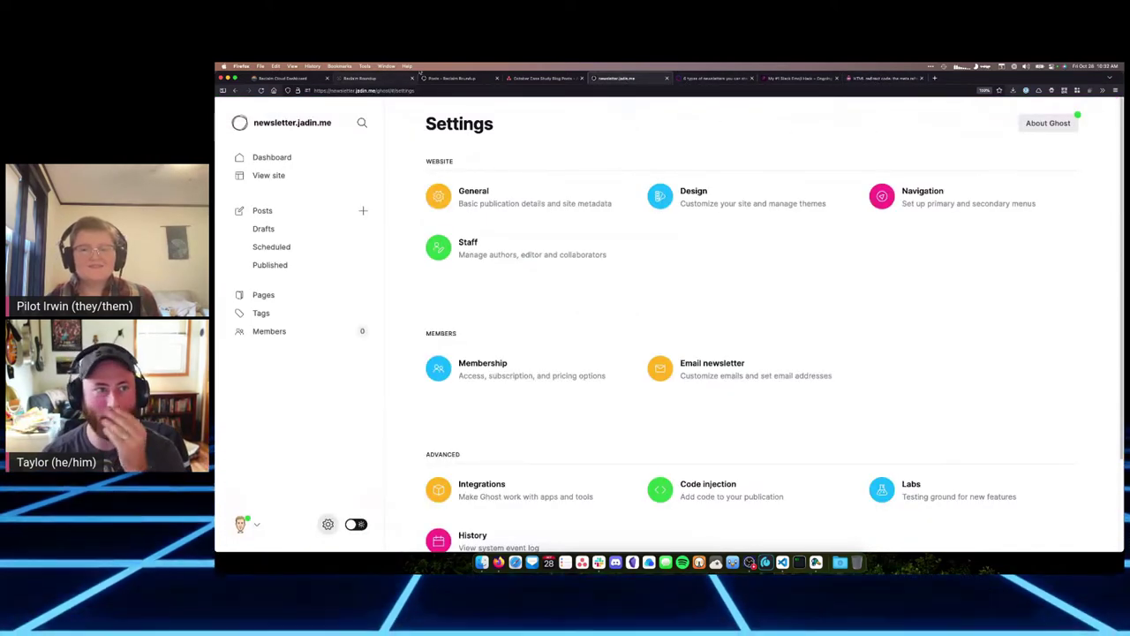
pyautogui.click(450, 78)
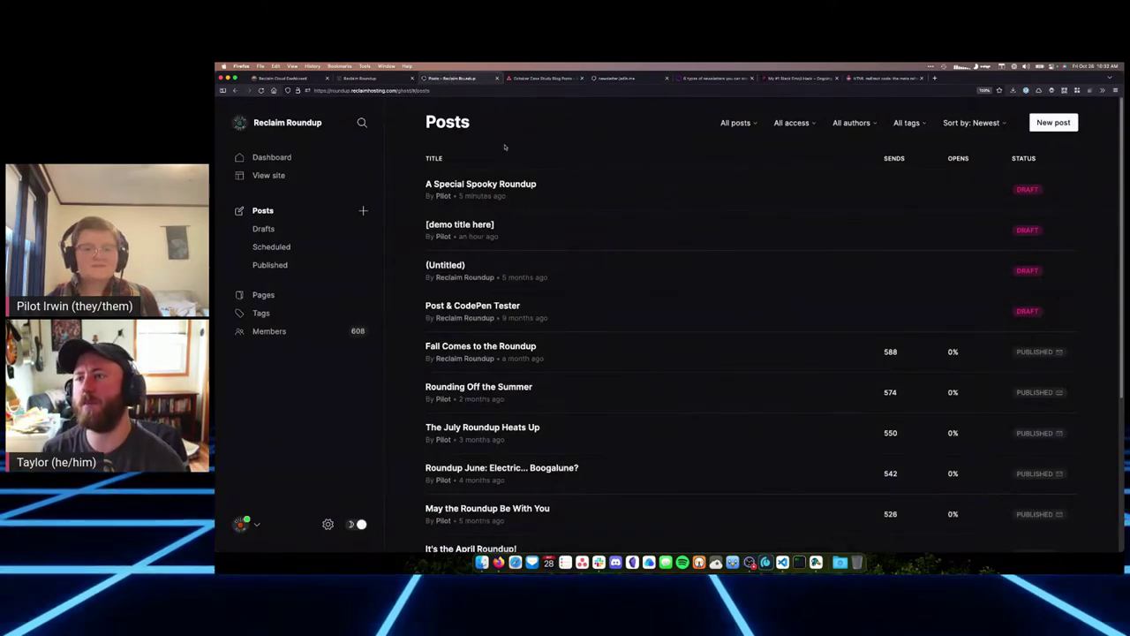